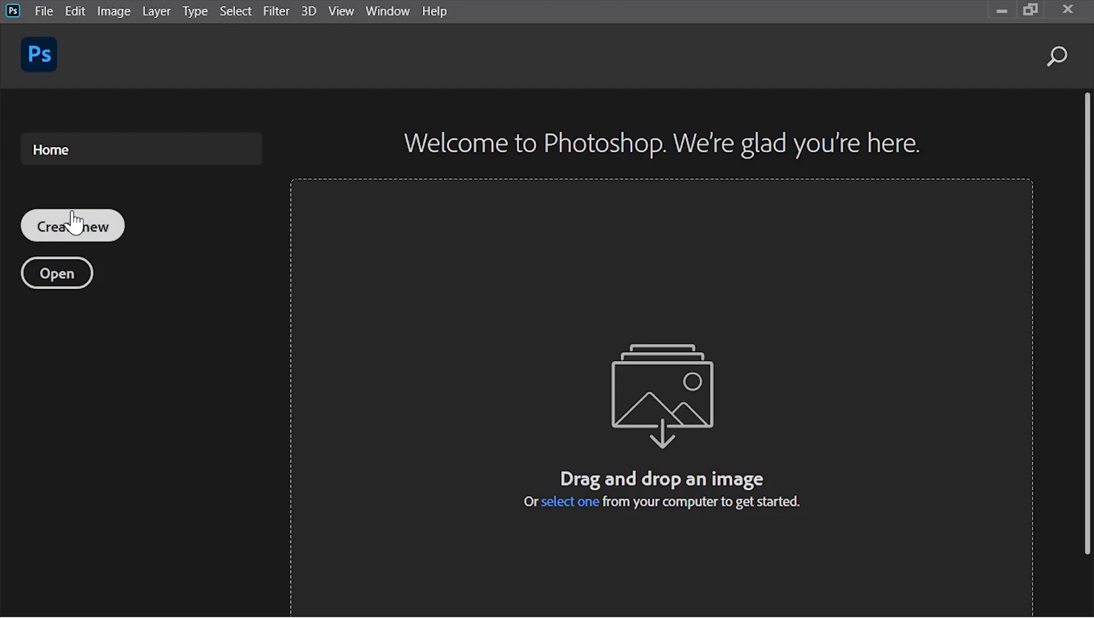
# Open the New Document dialog from the Home screen, preset to 1920 x 1080 px at 72 ppi.
pyautogui.click(72, 217)
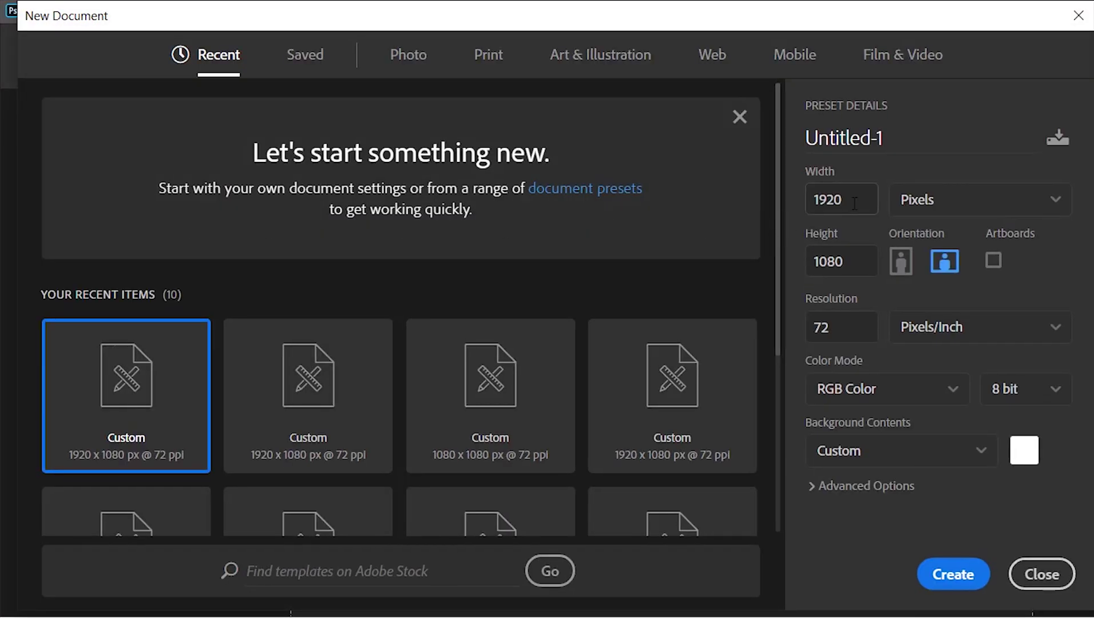
# Create Untitled-1 at 1920 x 1080 px, 72 ppi, RGB Color 8 bit with a white Background.
pyautogui.press('Tab')
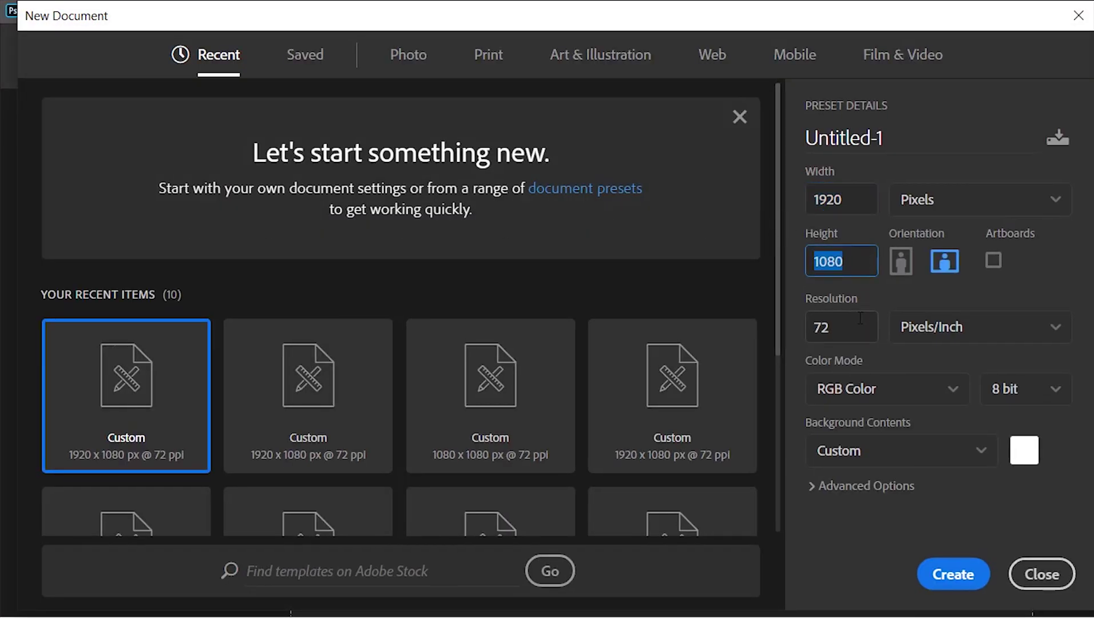
pyautogui.press('Tab')
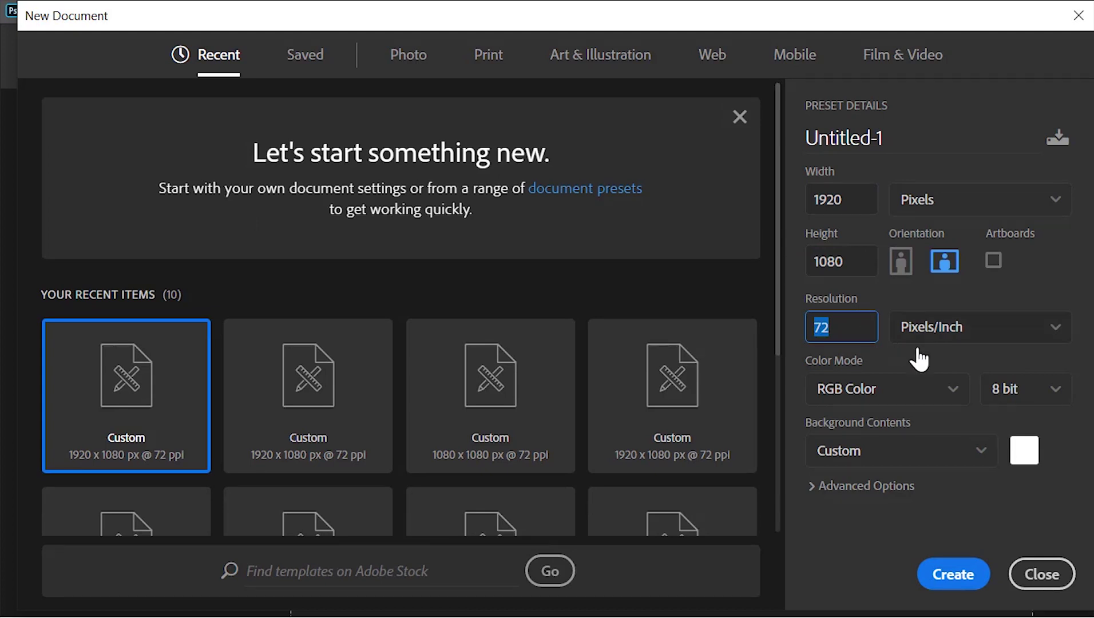
pyautogui.click(1028, 398)
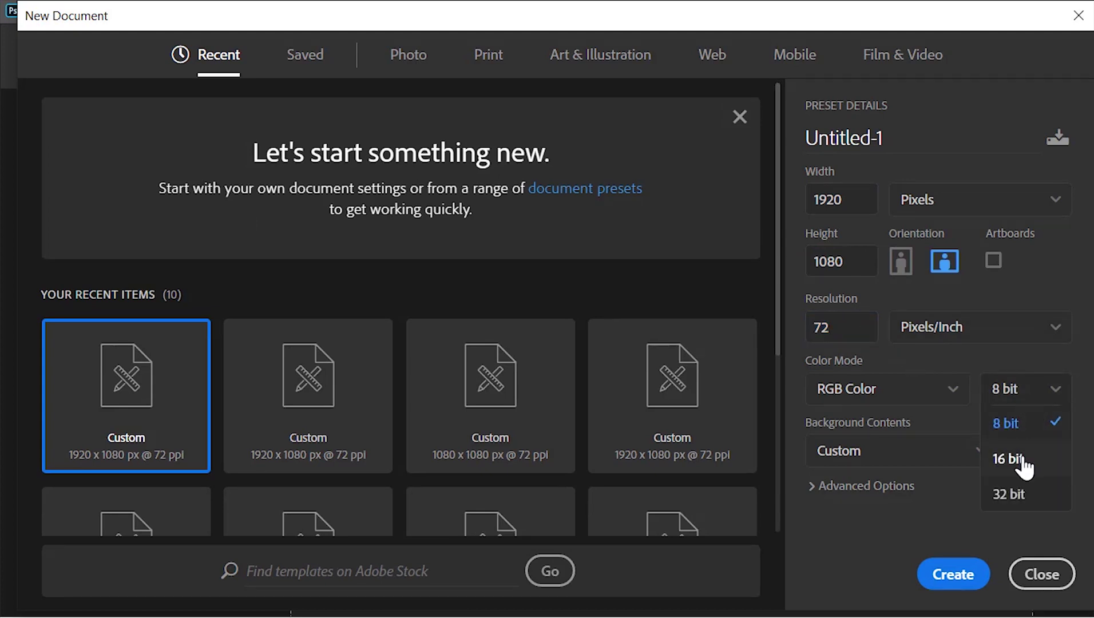
pyautogui.click(1028, 399)
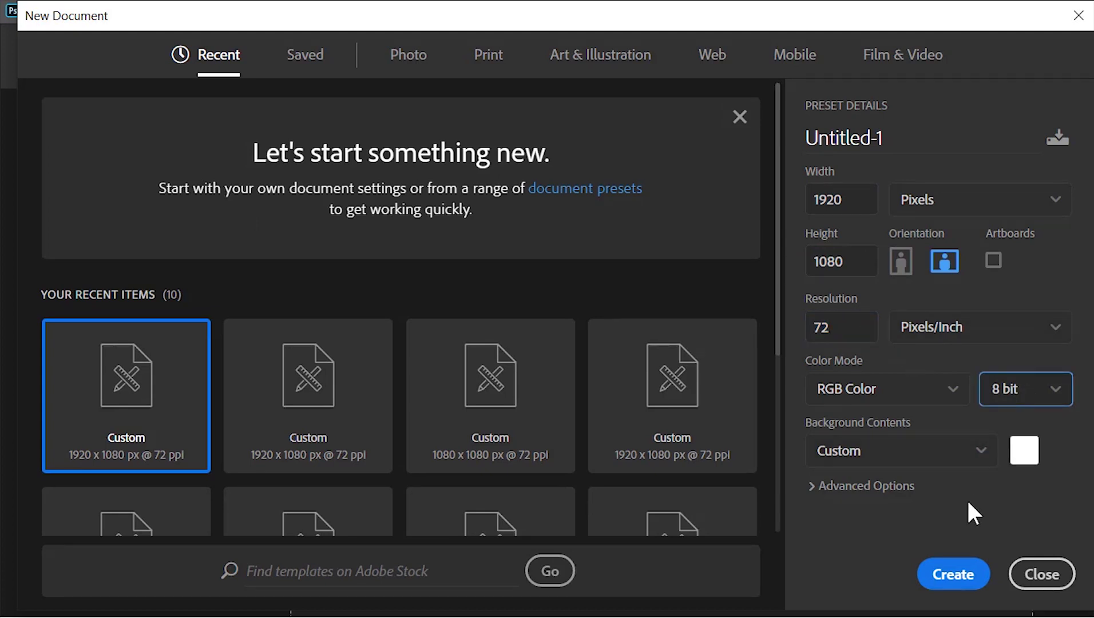
pyautogui.click(953, 574)
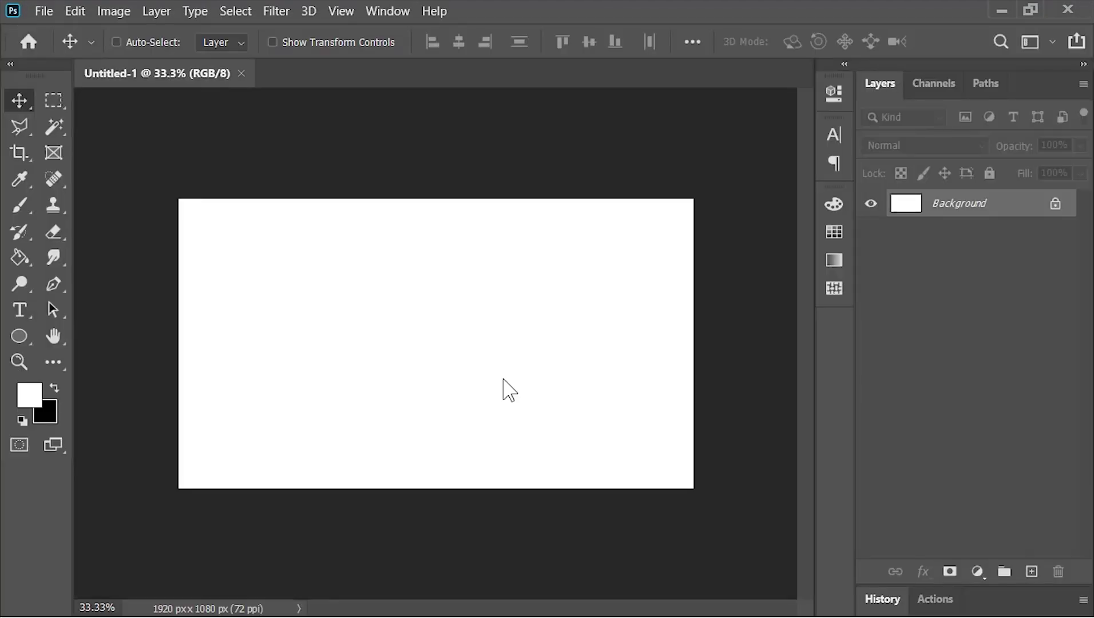
# Convert the document to 16 Bits/Channel and invert the Background layer to solid black.
pyautogui.click(103, 3)
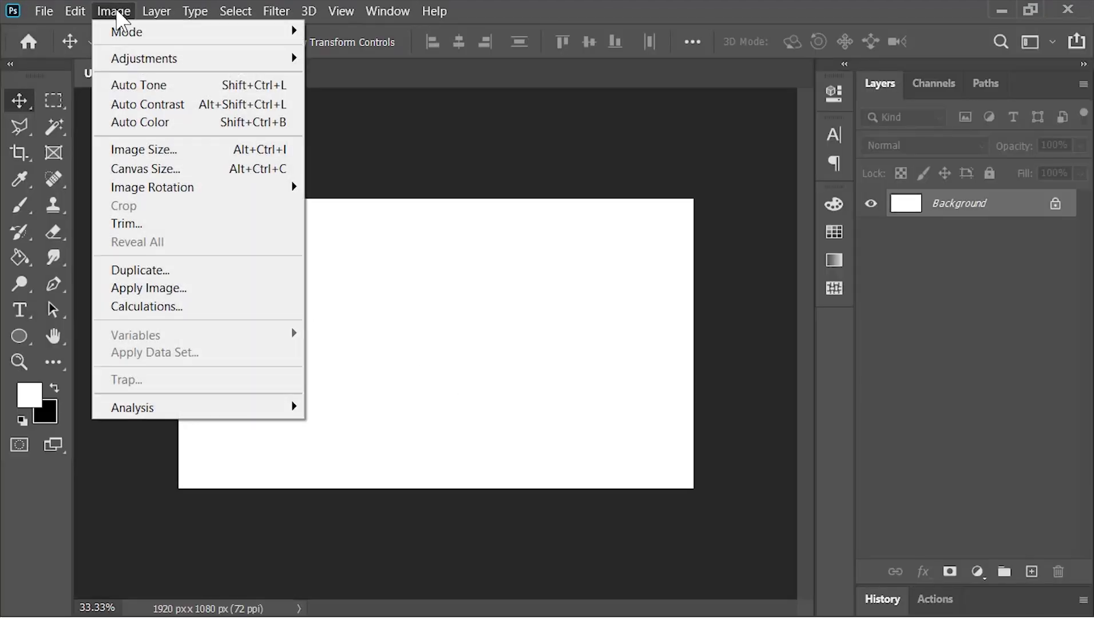
pyautogui.moveTo(152, 33)
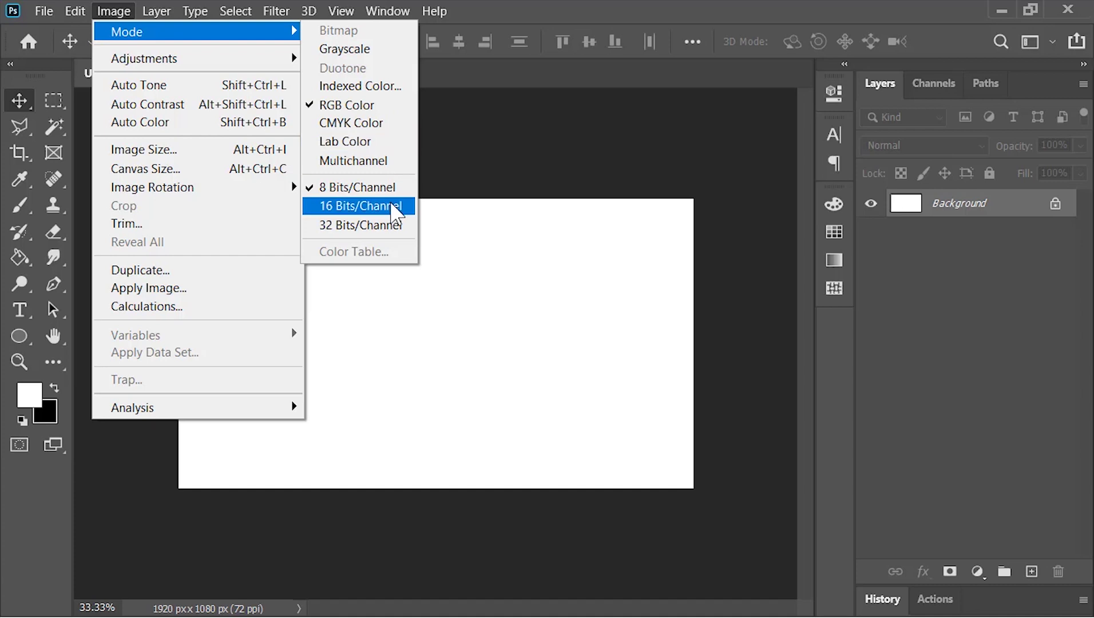
pyautogui.click(395, 215)
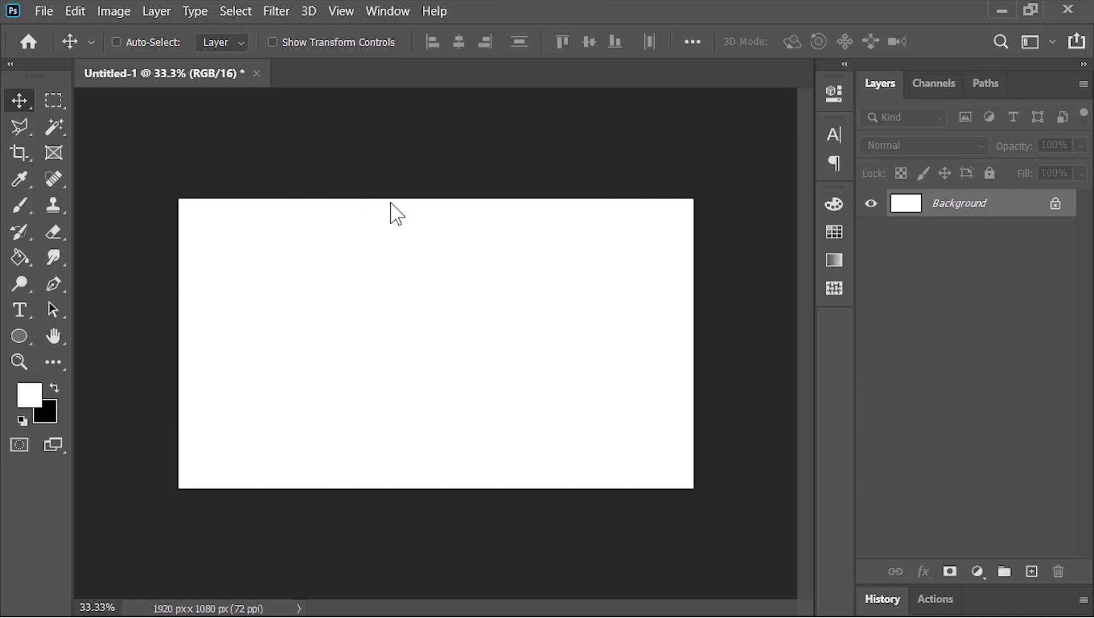
pyautogui.hotkey('ctrl', '0')
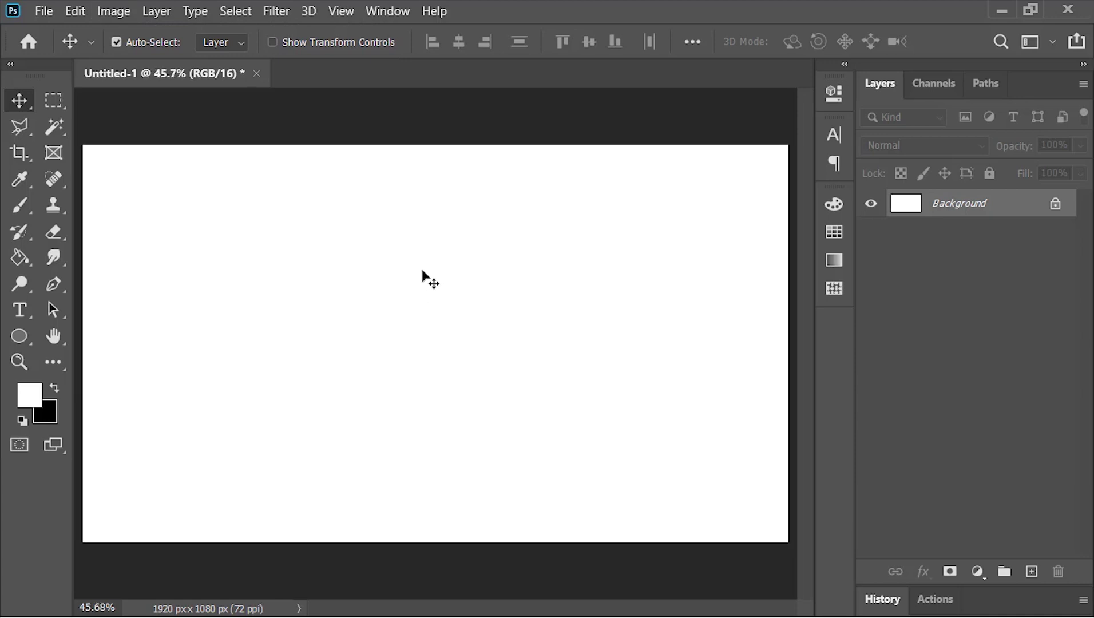
pyautogui.hotkey('ctrl', 'i')
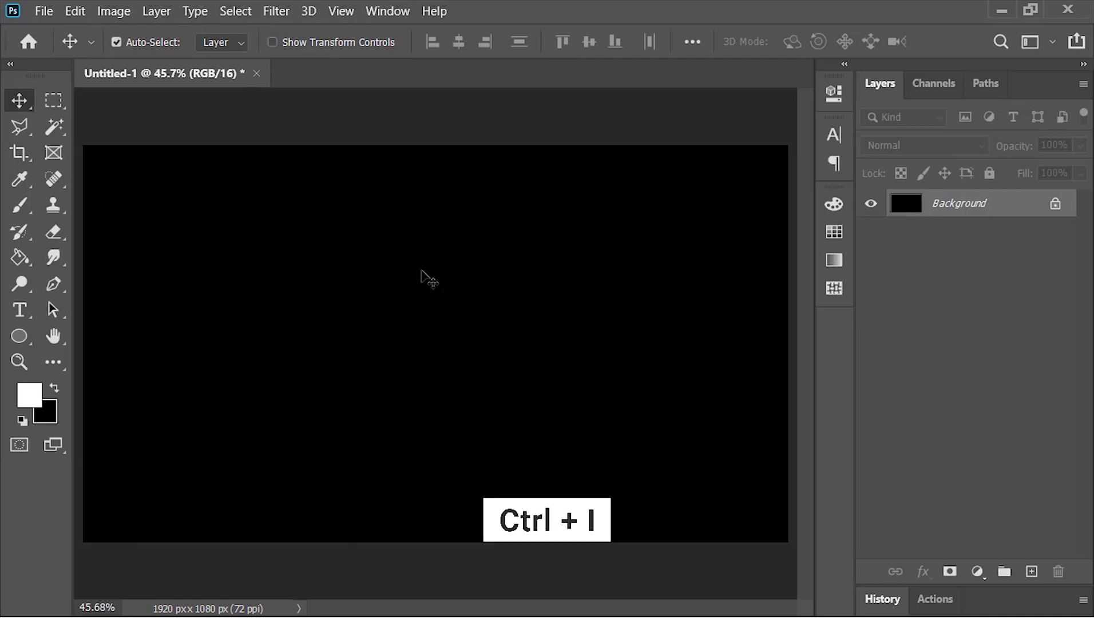
# Unlock the Background into Layer 0 and add a Foreground to Background gradient fill layer.
pyautogui.click(1055, 204)
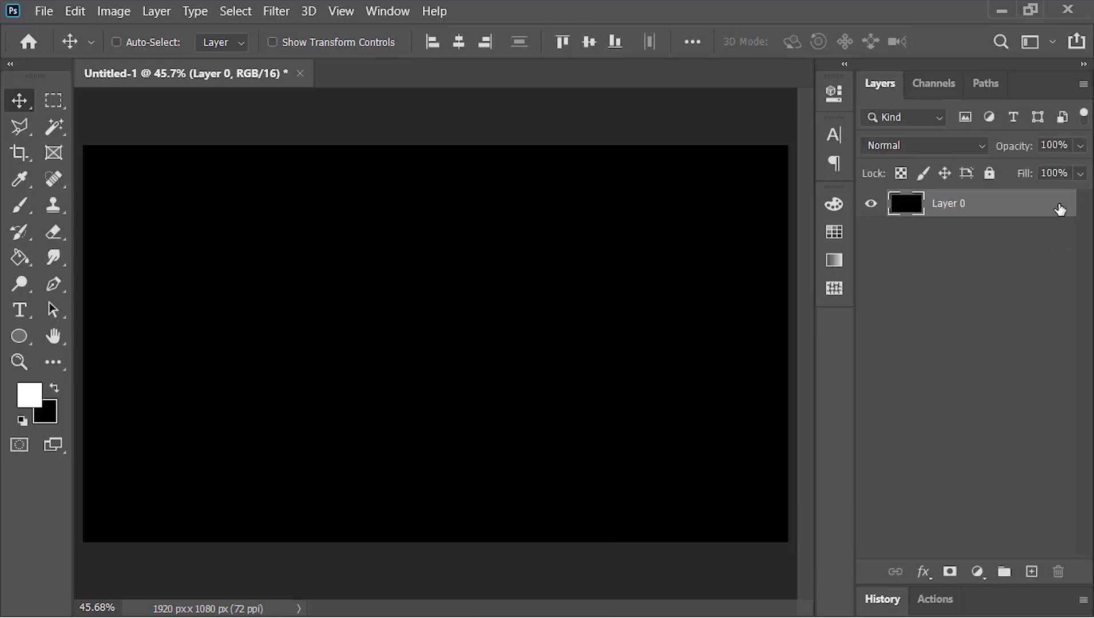
pyautogui.click(978, 571)
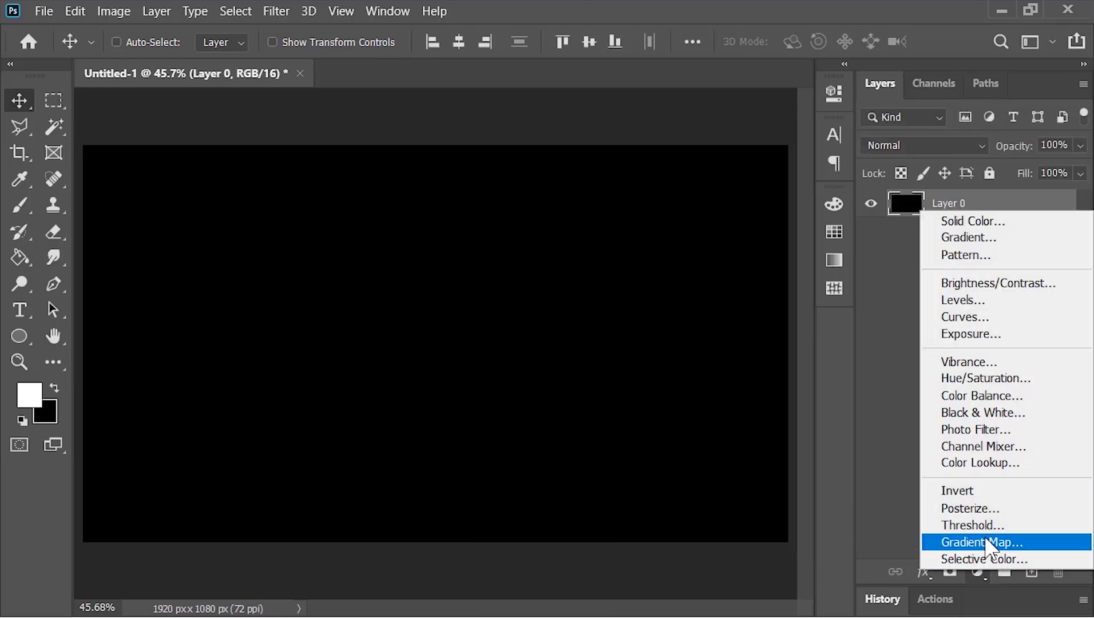
pyautogui.click(982, 237)
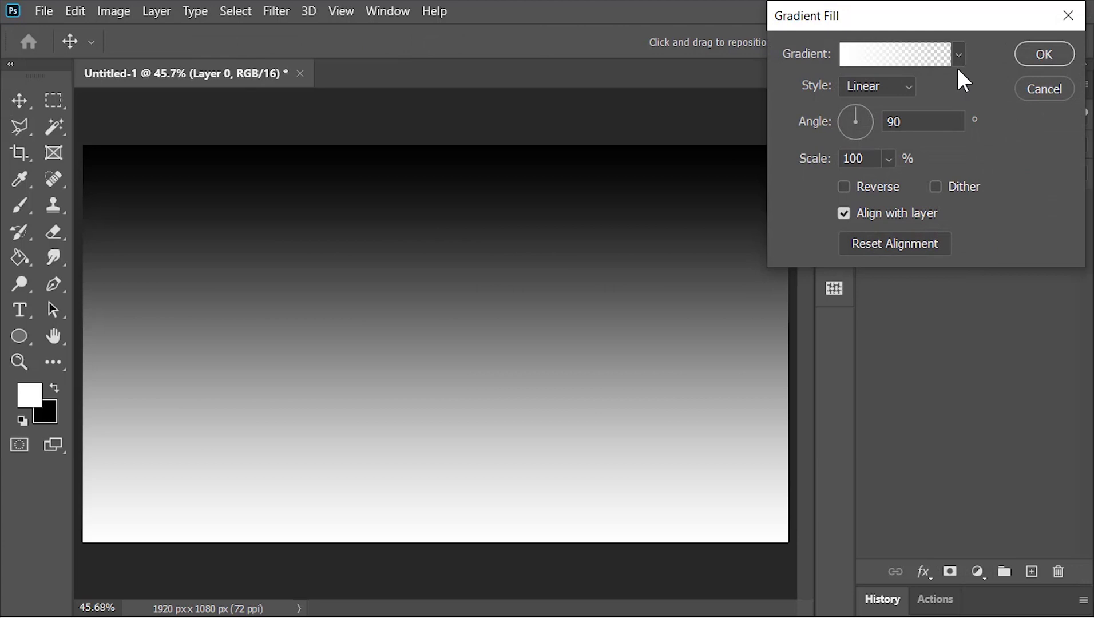
pyautogui.click(959, 53)
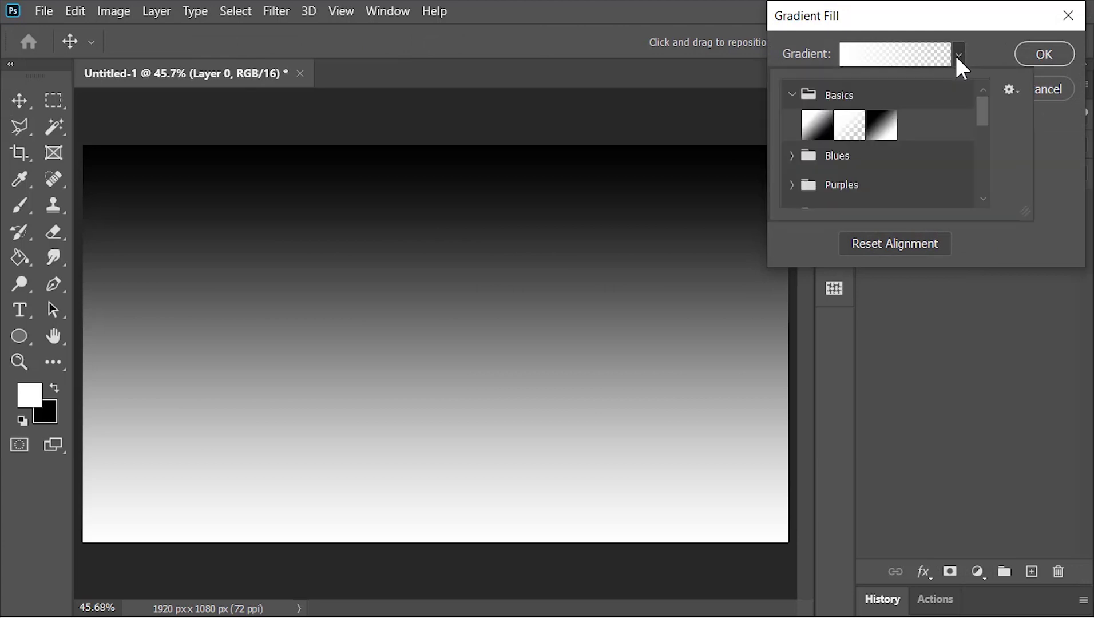
pyautogui.doubleClick(816, 134)
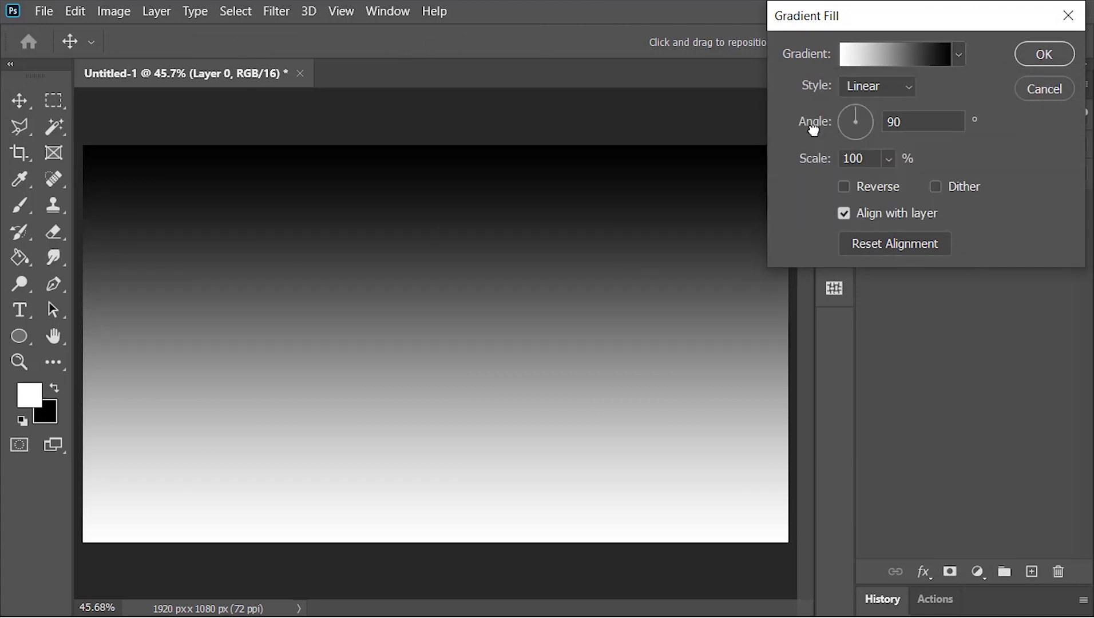
# Set the gradient's left colour stop to magenta ff00b4.
pyautogui.click(881, 57)
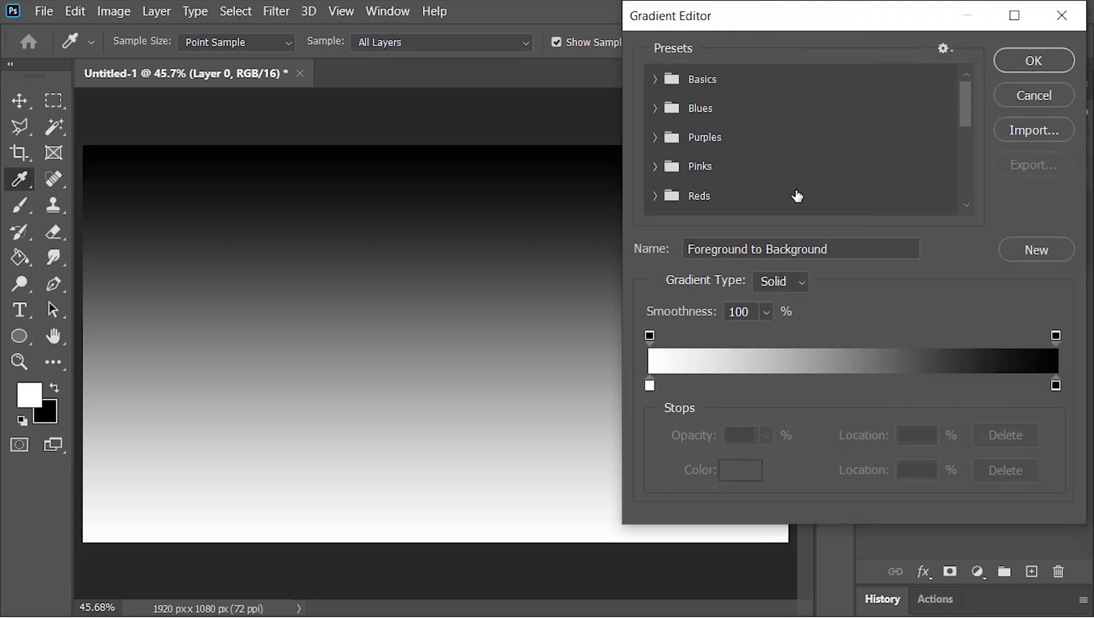
pyautogui.click(650, 385)
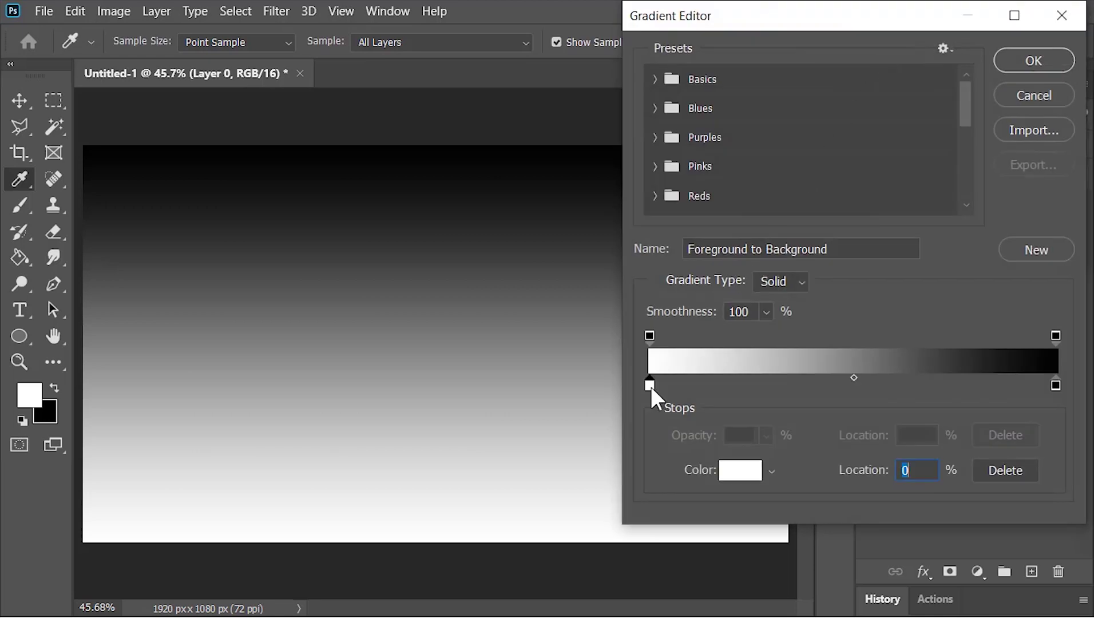
pyautogui.click(747, 470)
pyautogui.click(815, 71)
pyautogui.moveTo(837, 95); pyautogui.dragTo(880, 91)
pyautogui.click(1018, 60)
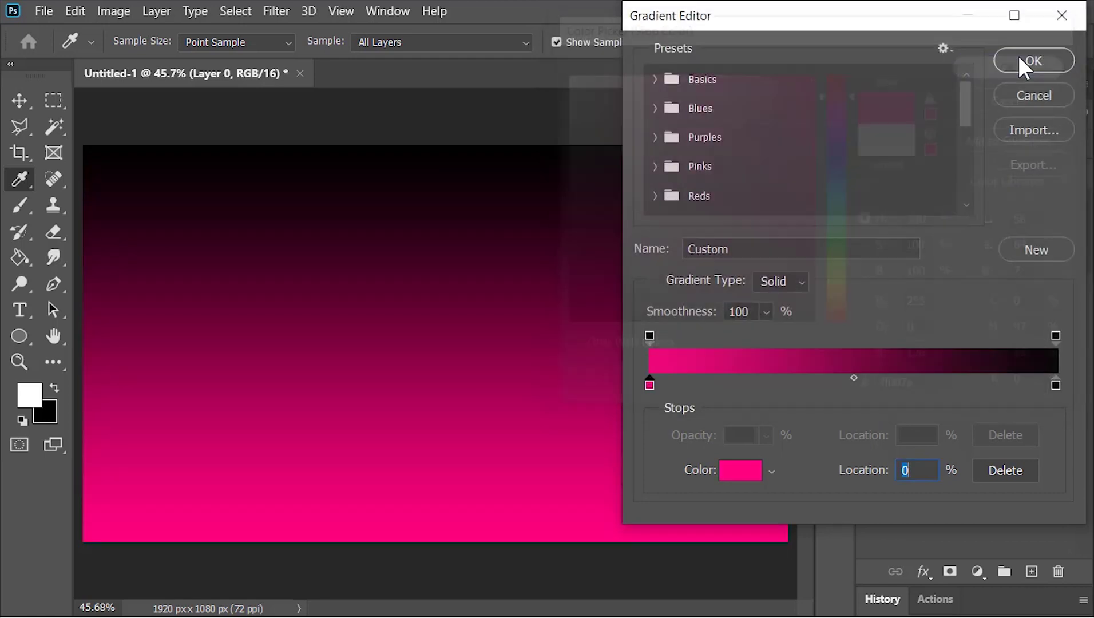
# Set the right colour stop to cyan 00ccff and save the pink-to-cyan gradient as a preset.
pyautogui.click(1058, 384)
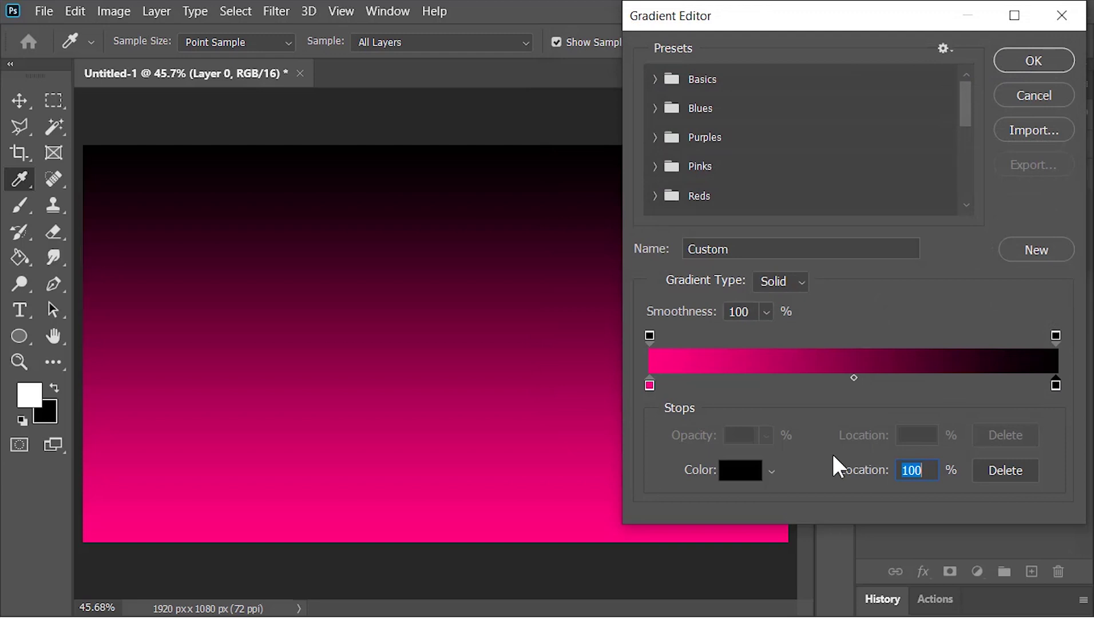
pyautogui.click(741, 472)
pyautogui.click(816, 71)
pyautogui.moveTo(839, 183); pyautogui.dragTo(857, 186)
pyautogui.click(1016, 61)
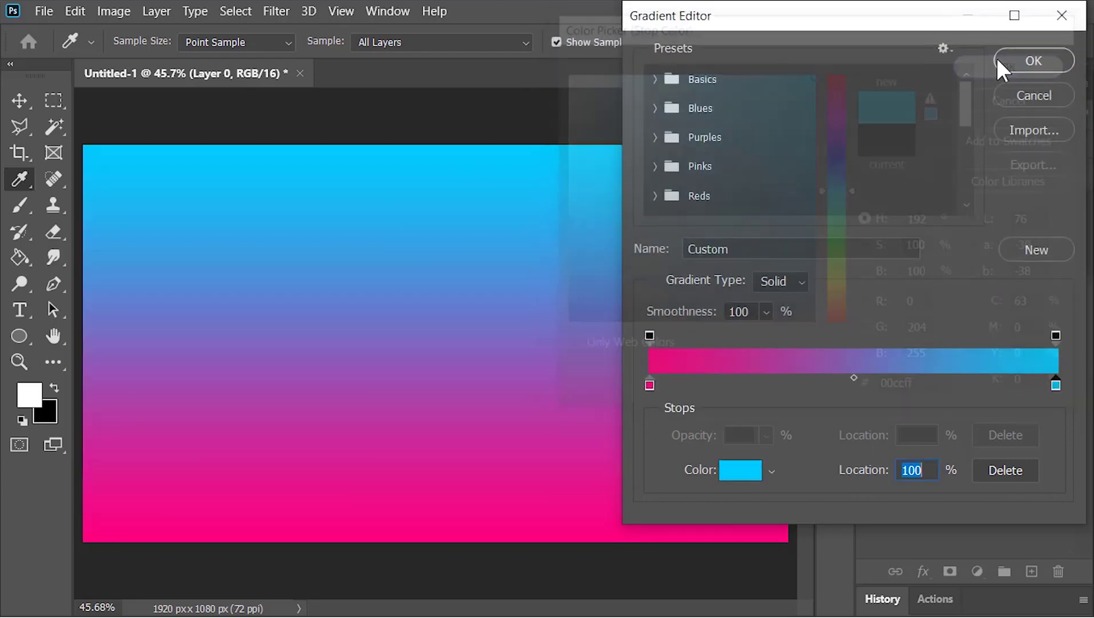
pyautogui.click(1041, 241)
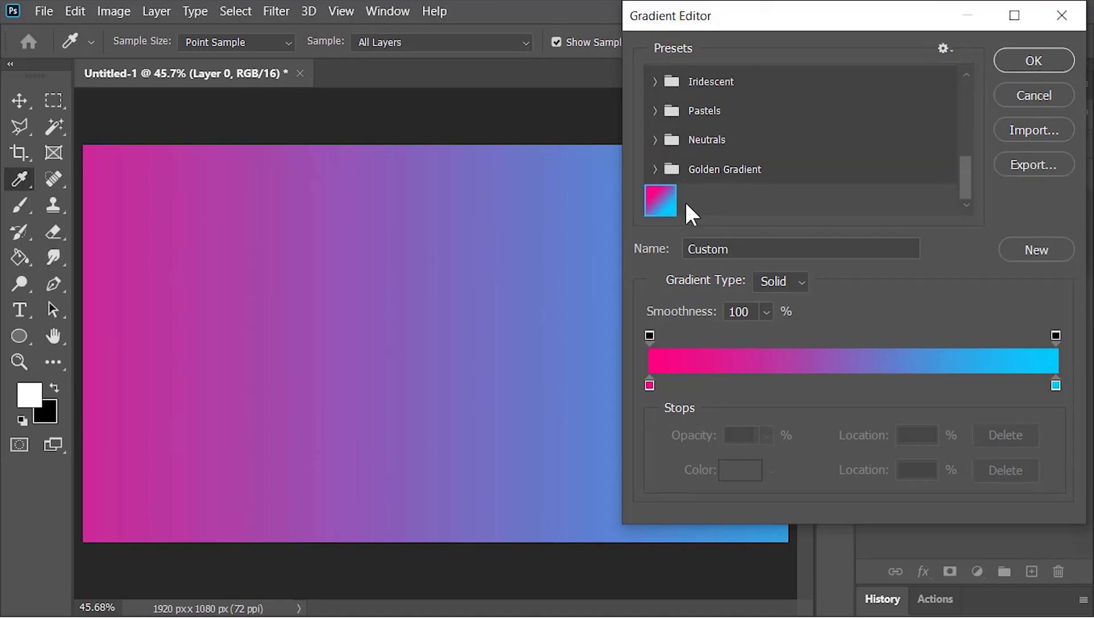
pyautogui.click(1031, 66)
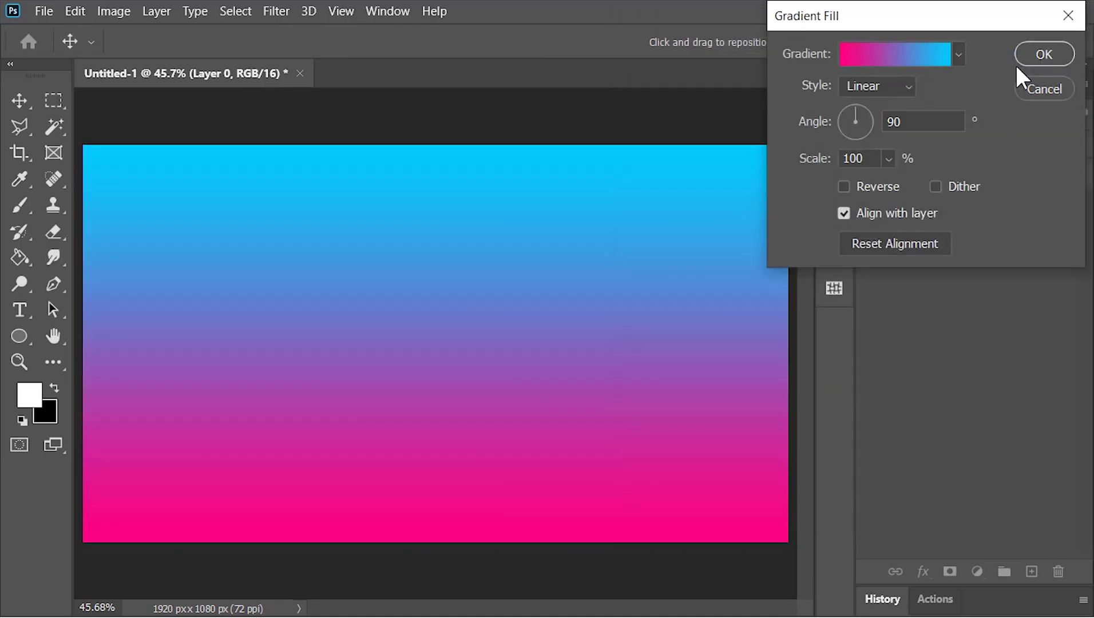
# Give the gradient fill Angle 0, Scale 200% and Dither on, then confirm it.
pyautogui.moveTo(916, 122); pyautogui.dragTo(879, 133)
pyautogui.write('0')
pyautogui.doubleClick(851, 158)
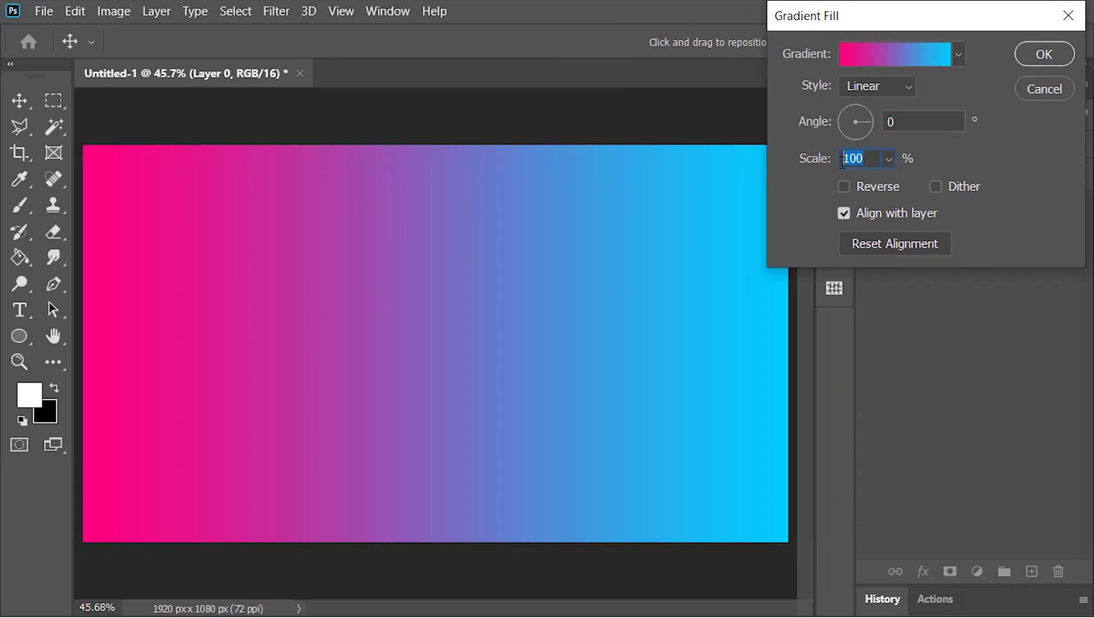
pyautogui.write('200')
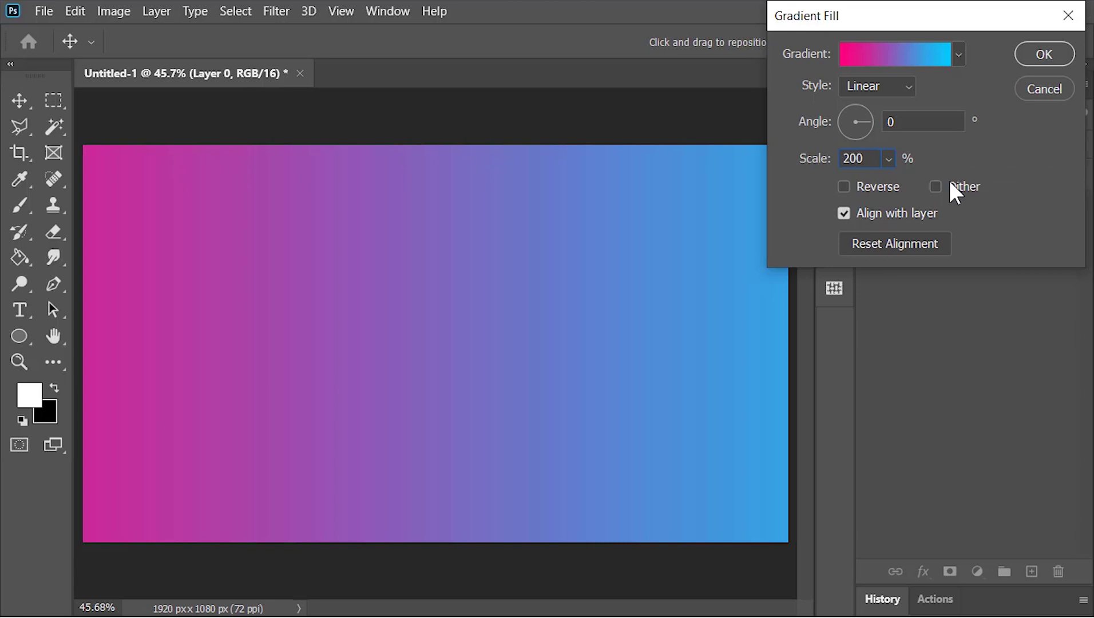
pyautogui.click(950, 184)
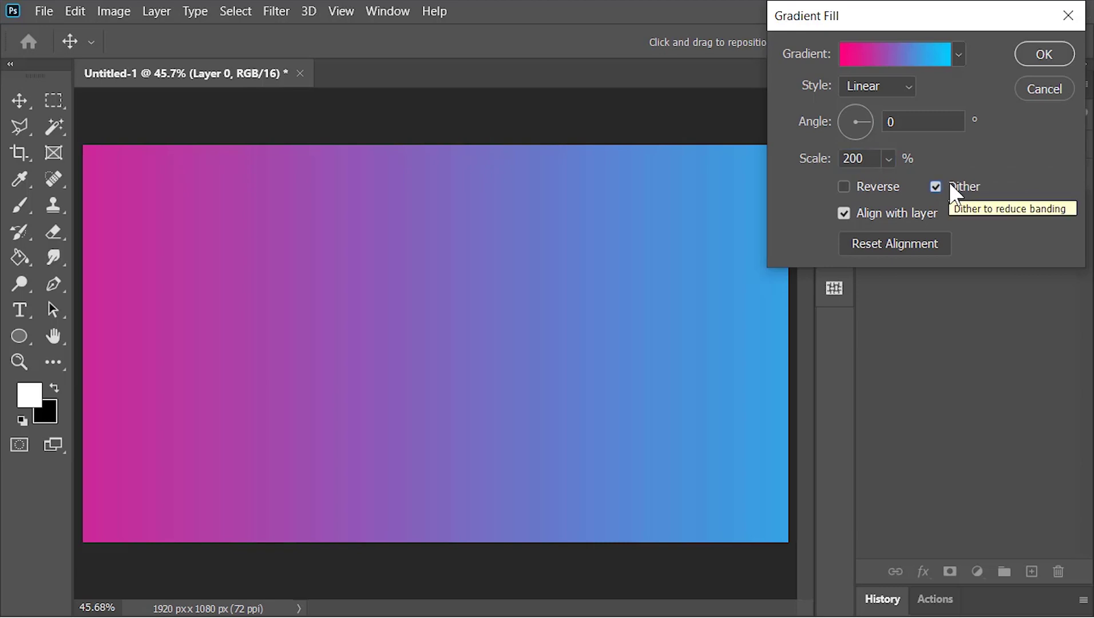
pyautogui.click(1037, 55)
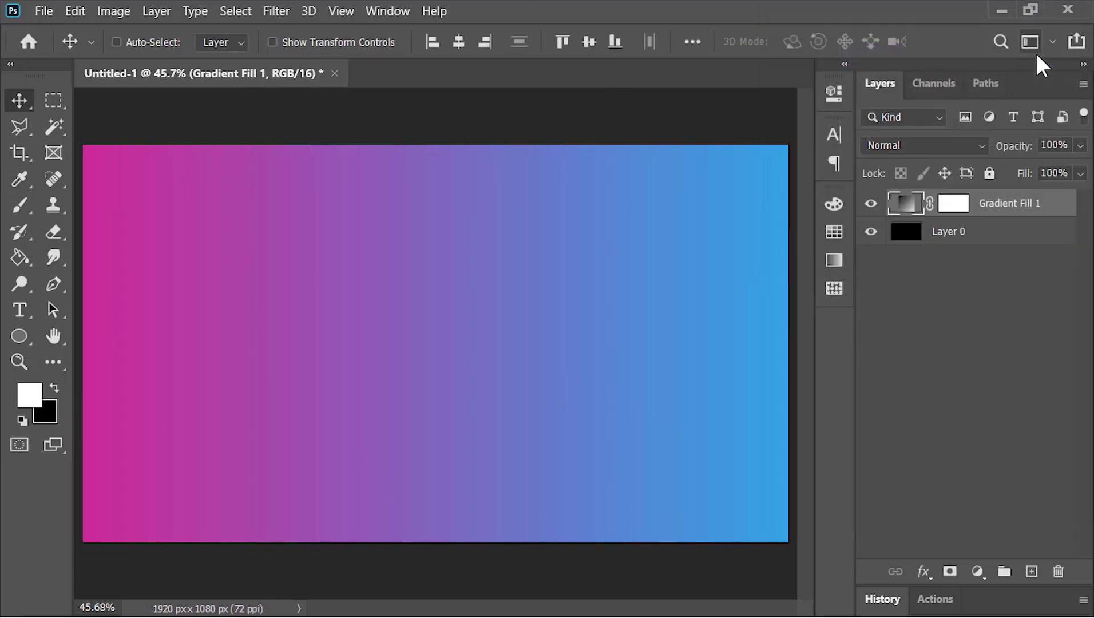
# Set the gradient fill to 20% opacity and group it with Layer 0 as 'Background'.
pyautogui.click(1058, 145)
pyautogui.write('20')
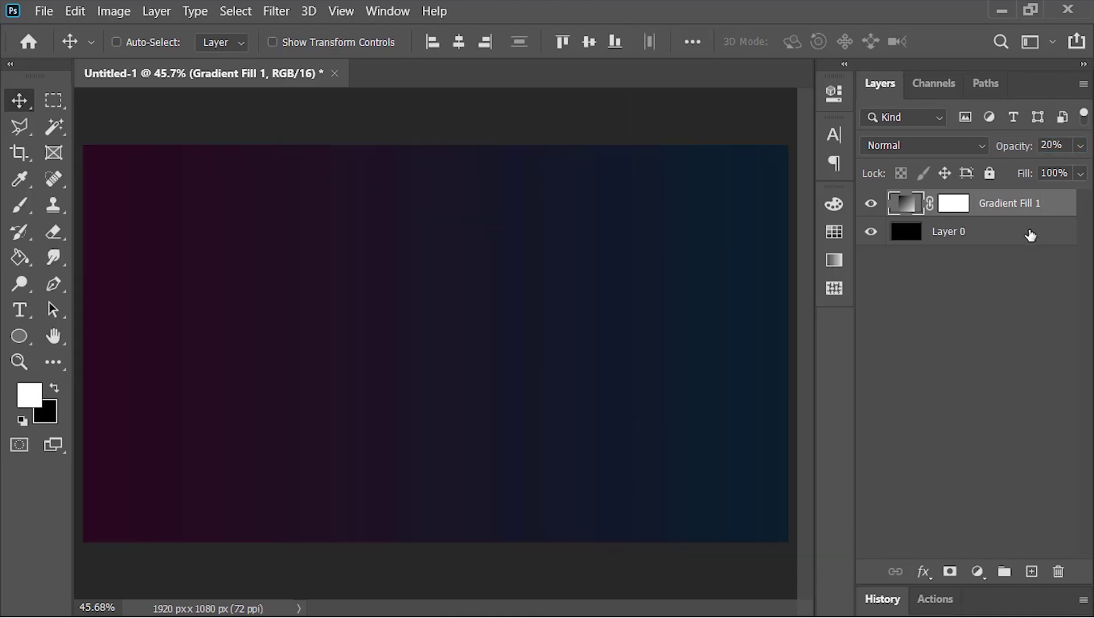
pyautogui.keyDown('shift'); pyautogui.click(1031, 234); pyautogui.keyUp('shift')
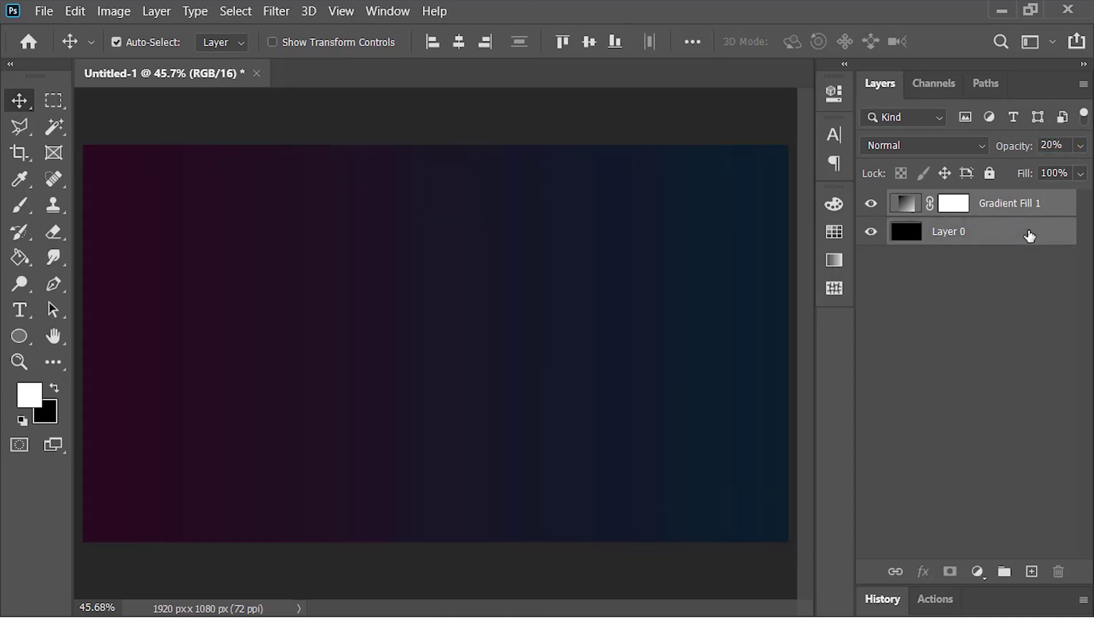
pyautogui.hotkey('ctrl', 'g')
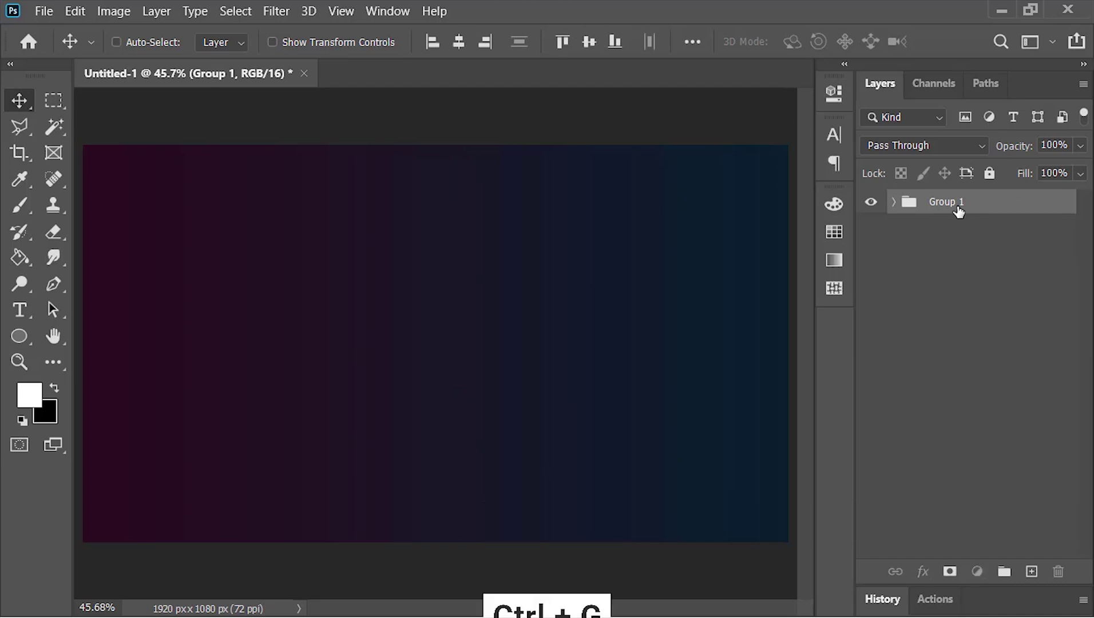
pyautogui.doubleClick(958, 206)
pyautogui.write('Background')
pyautogui.press('Return')
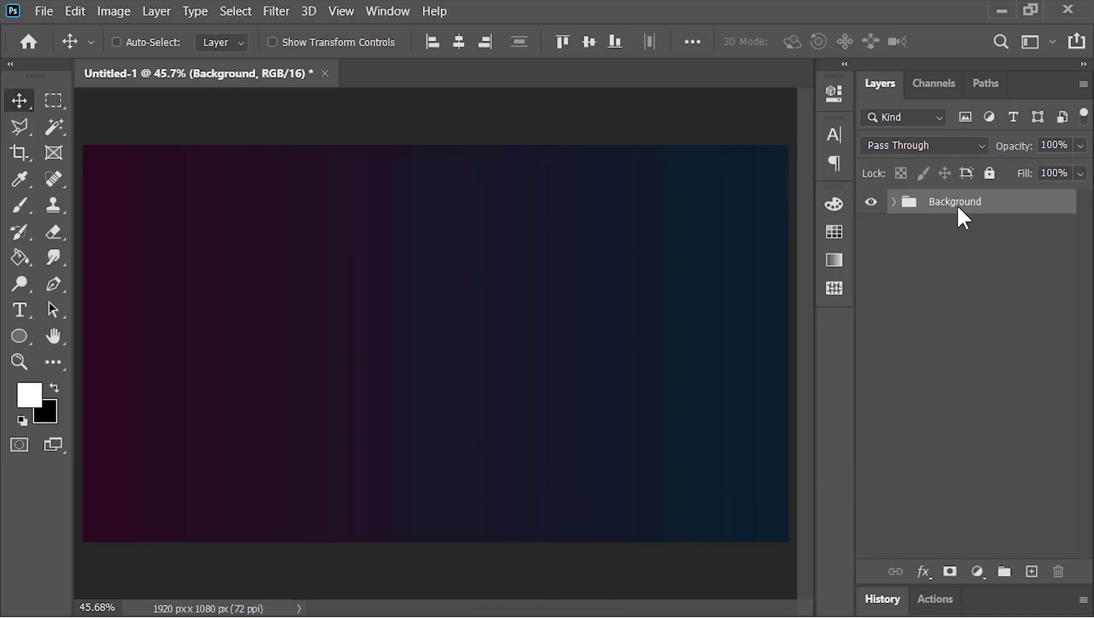
pyautogui.scroll(-1, 496, 320)
pyautogui.hotkey('alt', 'Tab')
# Drag the Ground image from the Asset folder onto the Photoshop canvas as a placed layer.
pyautogui.hotkey('alt', 'Tab')
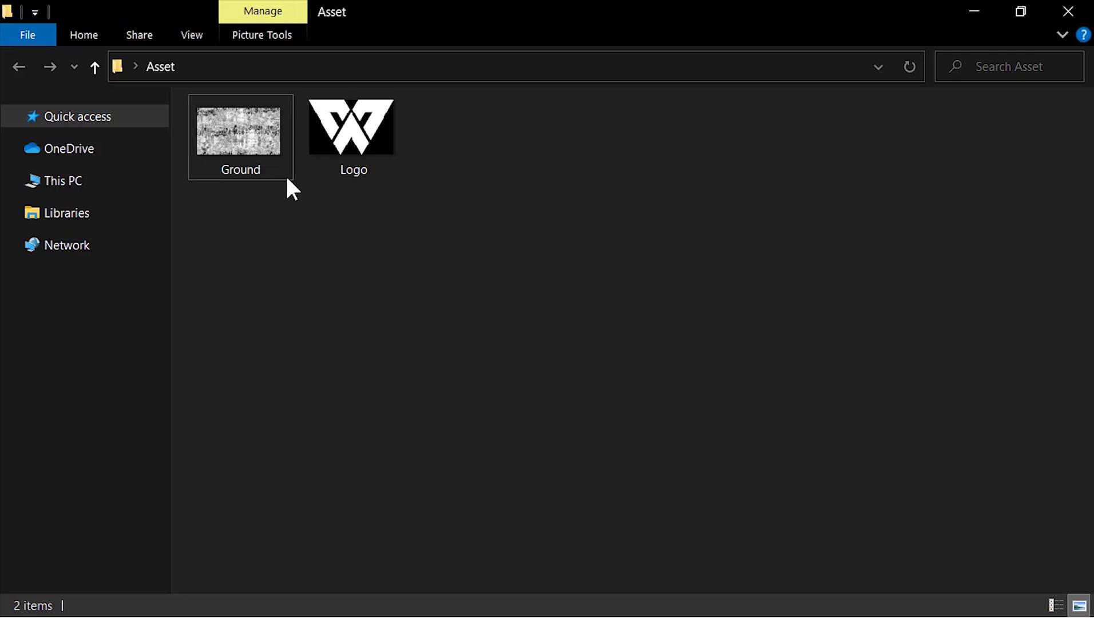
pyautogui.hotkey('alt', 'Tab')
pyautogui.moveTo(269, 166); pyautogui.dragTo(459, 354)
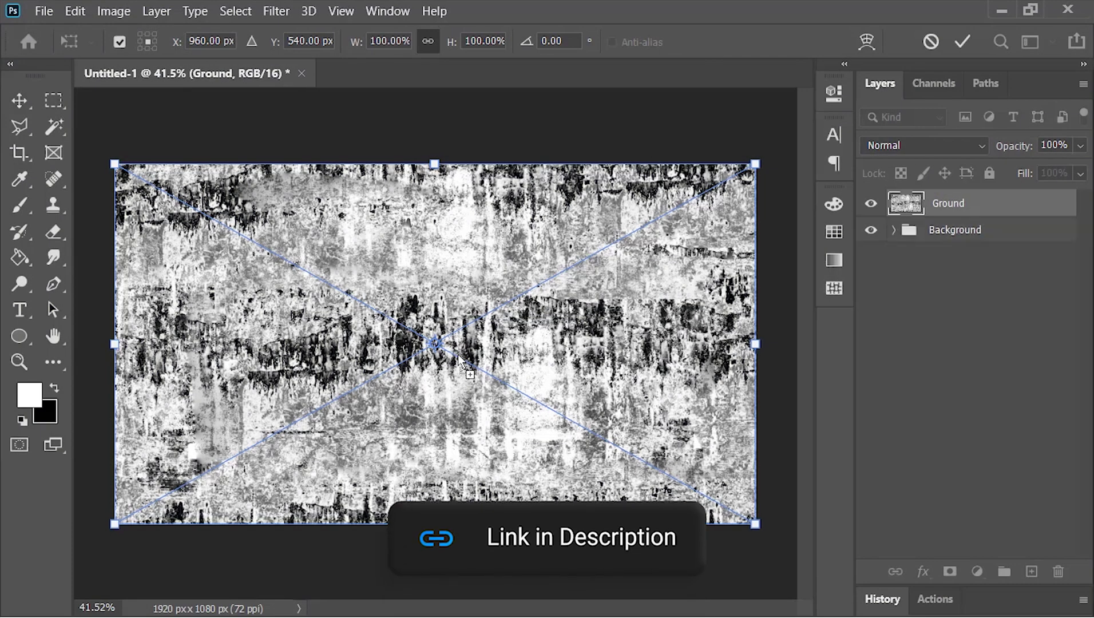
# Squash the Ground texture into the lower third and flare its bottom edge with Perspective.
pyautogui.scroll(-4, 459, 358)
pyautogui.scroll(-1, 481, 284)
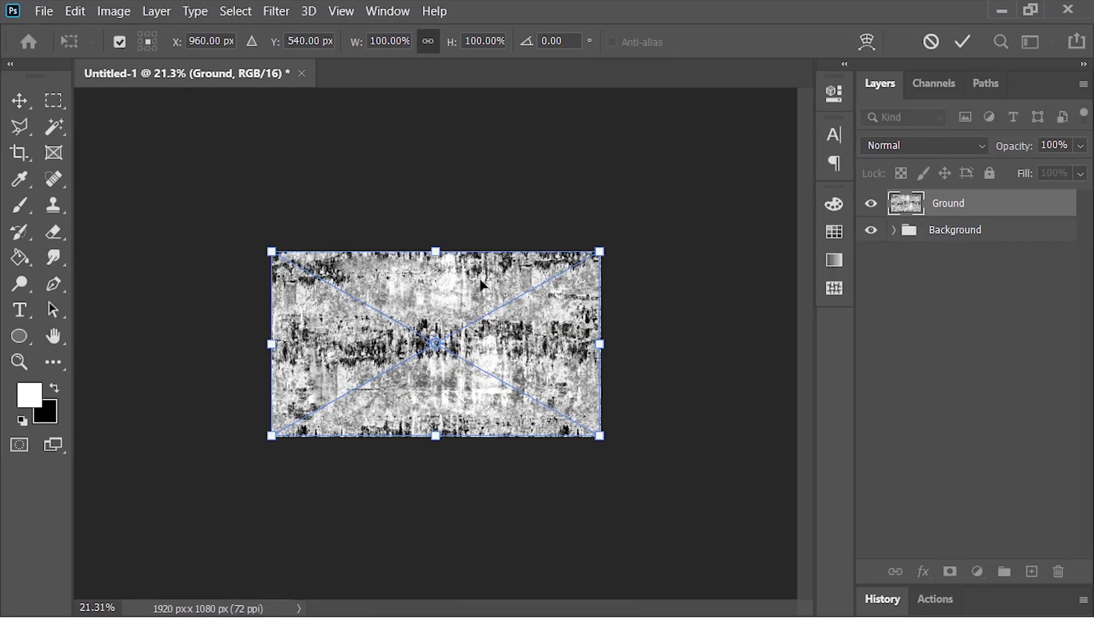
pyautogui.moveTo(481, 281); pyautogui.dragTo(485, 404)
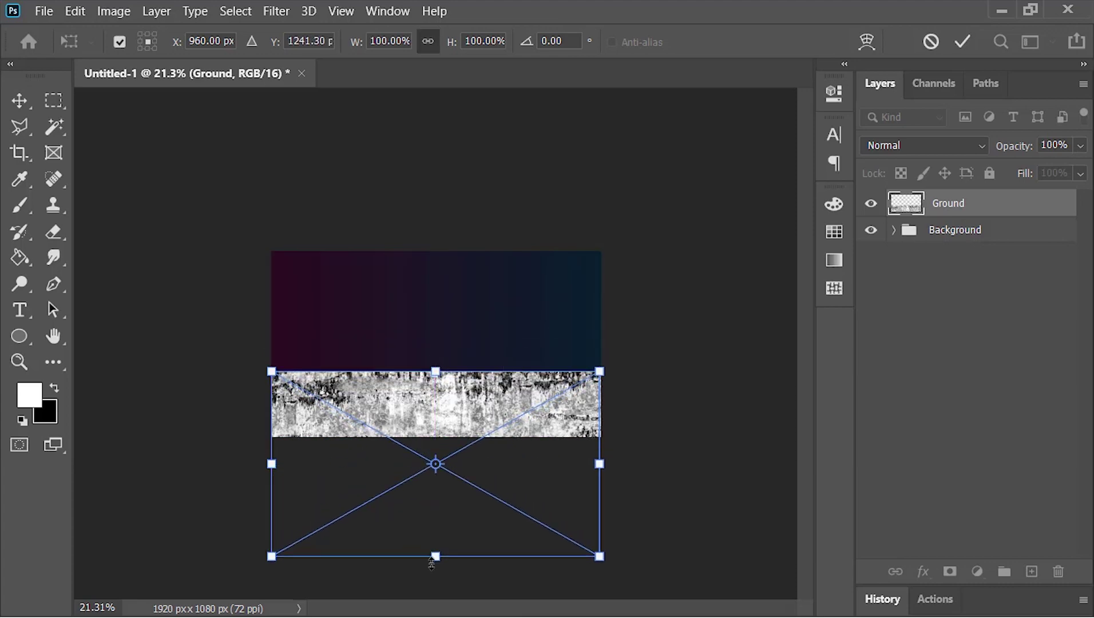
pyautogui.moveTo(435, 554); pyautogui.dragTo(435, 488)
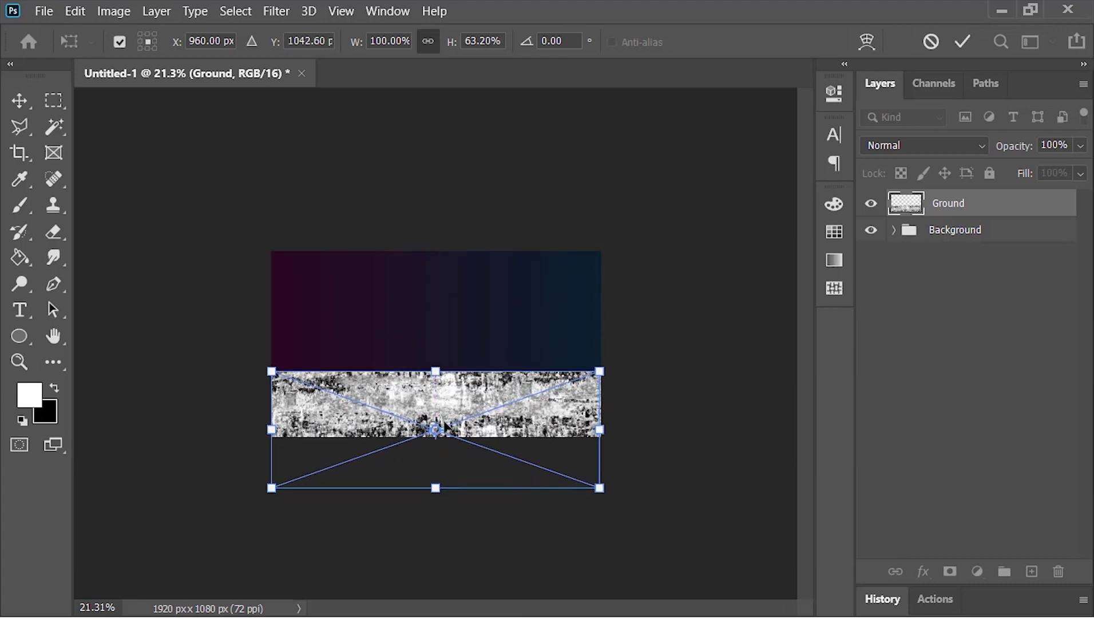
pyautogui.rightClick(440, 399)
pyautogui.click(506, 173)
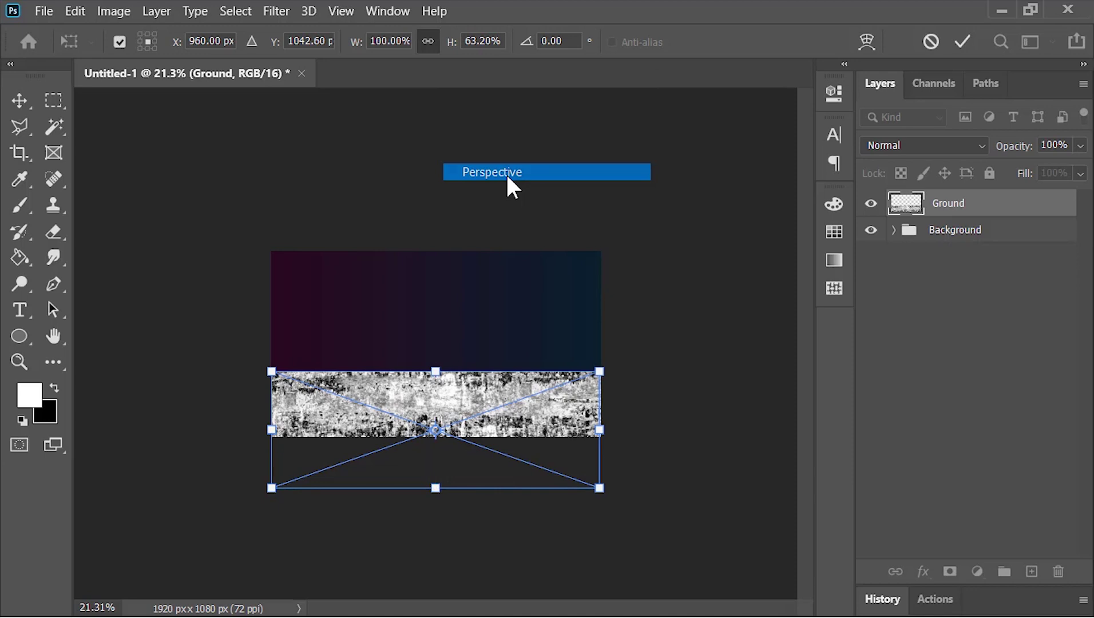
pyautogui.moveTo(602, 493); pyautogui.dragTo(831, 446)
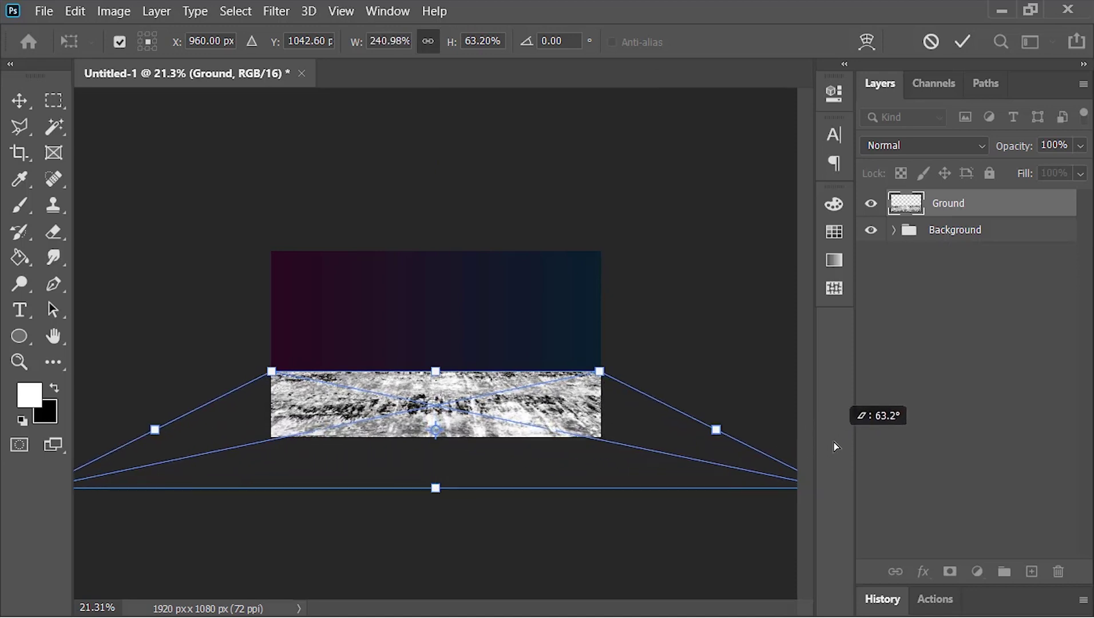
pyautogui.moveTo(503, 438); pyautogui.dragTo(497, 435)
pyautogui.press('Return')
pyautogui.hotkey('ctrl', '0')
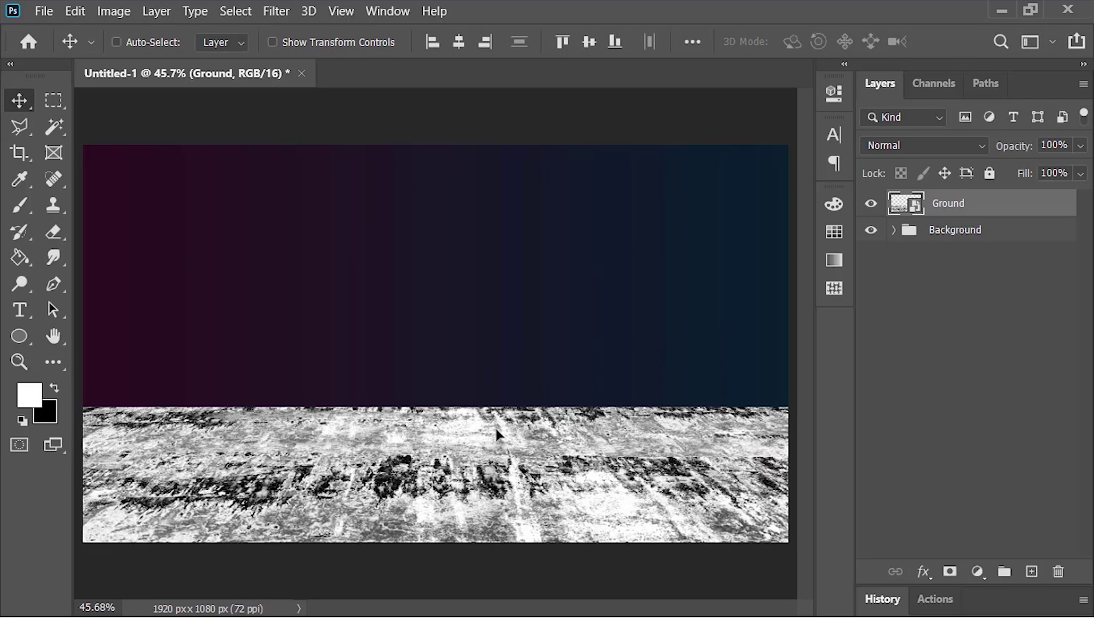
# Darken the Ground layer with Curves: lower the top point, raise the black point, add a midpoint.
pyautogui.hotkey('ctrl', 'm')
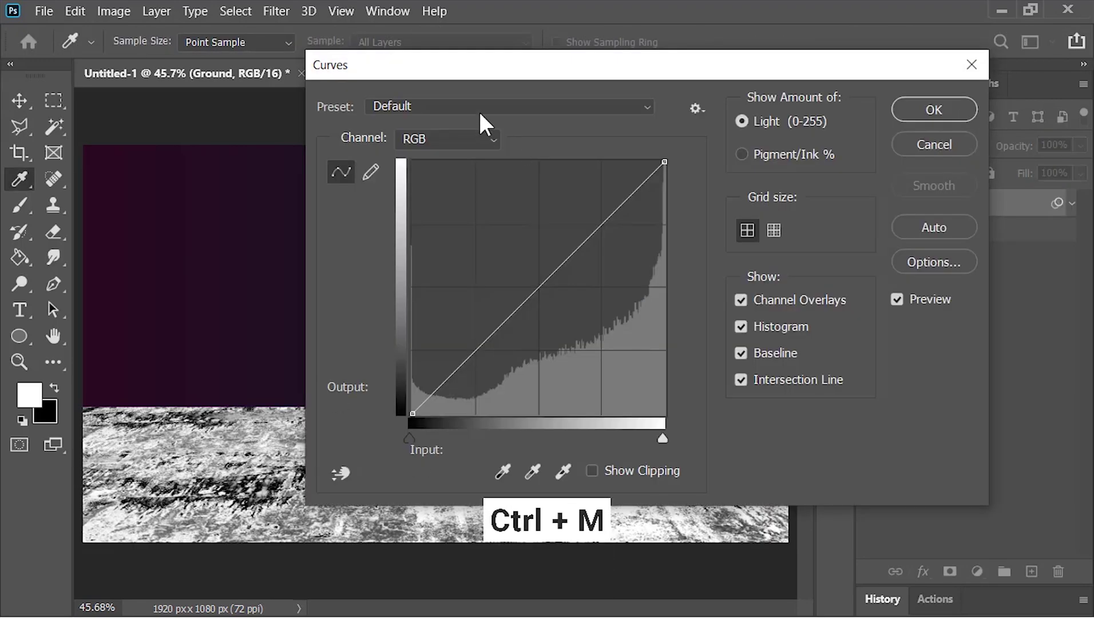
pyautogui.moveTo(482, 117); pyautogui.dragTo(786, 20)
pyautogui.moveTo(977, 113); pyautogui.dragTo(977, 205)
pyautogui.moveTo(724, 391); pyautogui.dragTo(829, 392)
pyautogui.click(902, 290)
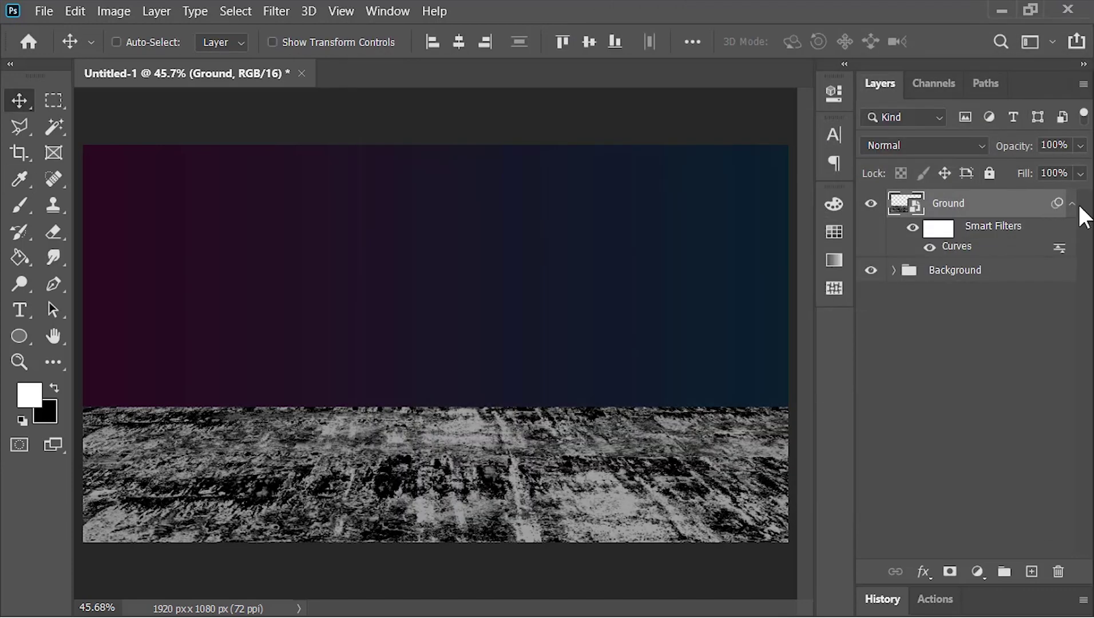
# Set the Ground layer's blend mode to Screen.
pyautogui.click(1072, 204)
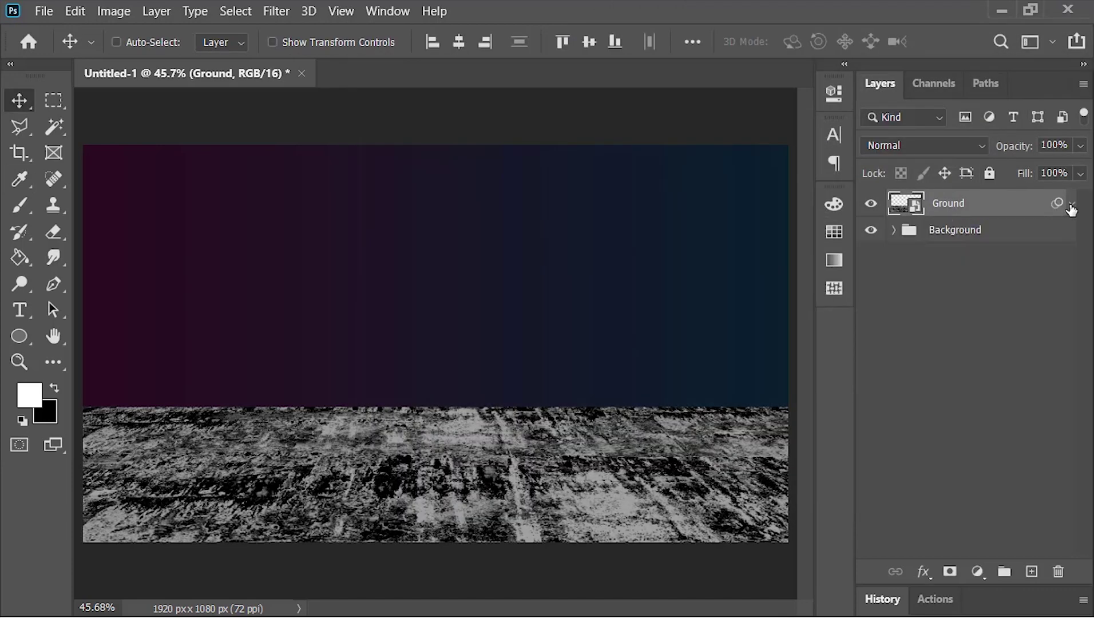
pyautogui.click(948, 146)
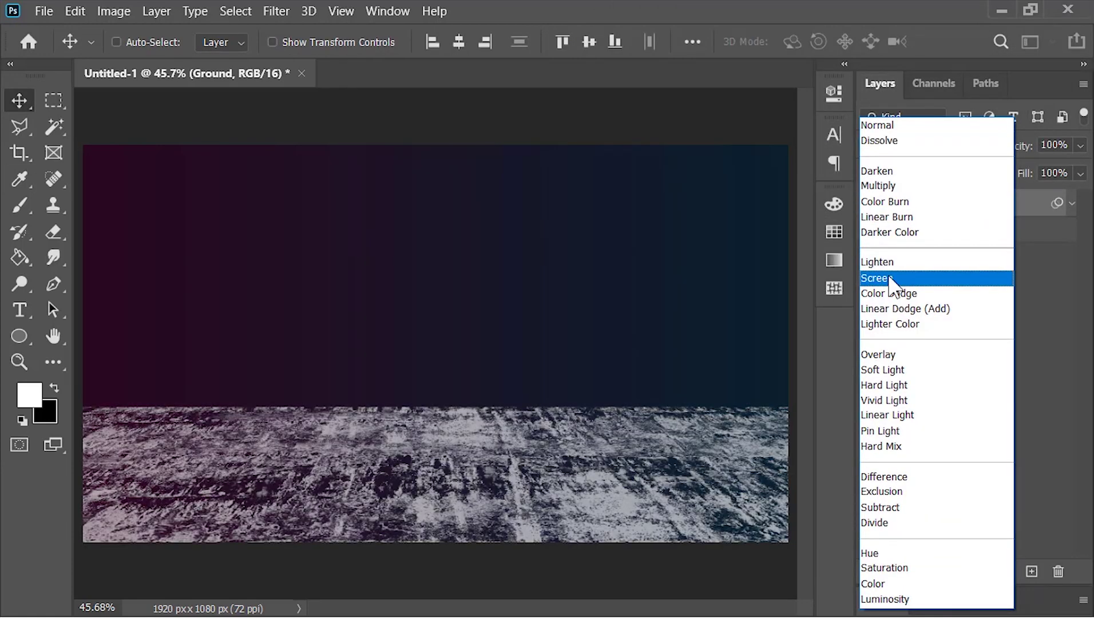
pyautogui.click(891, 278)
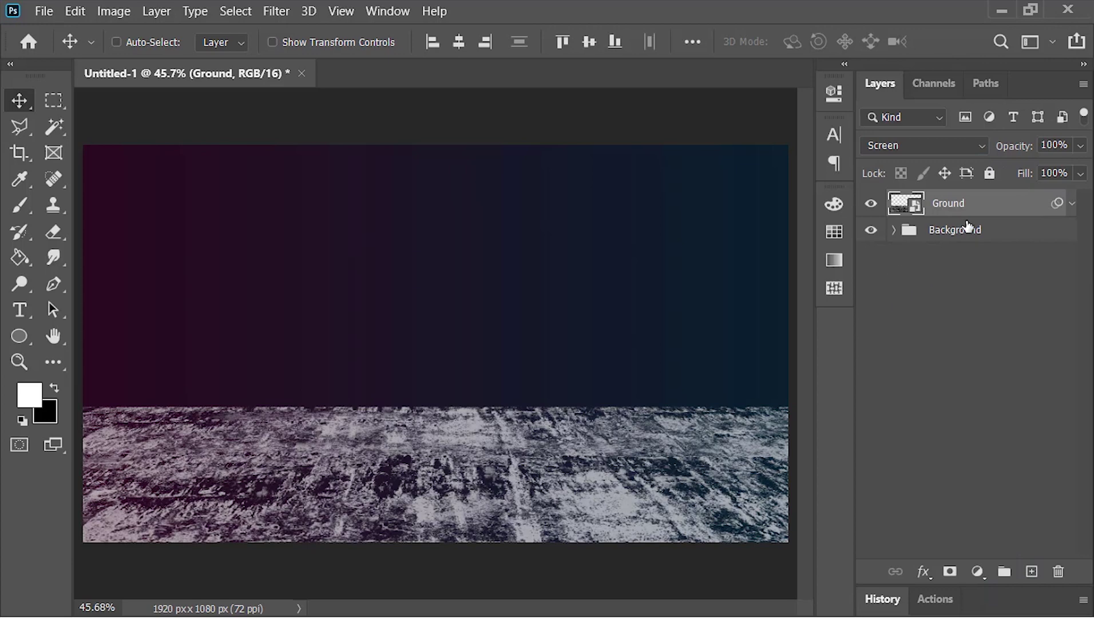
# Duplicate the Ground layer and set Ground copy to Overlay blending.
pyautogui.hotkey('ctrl', 'j')
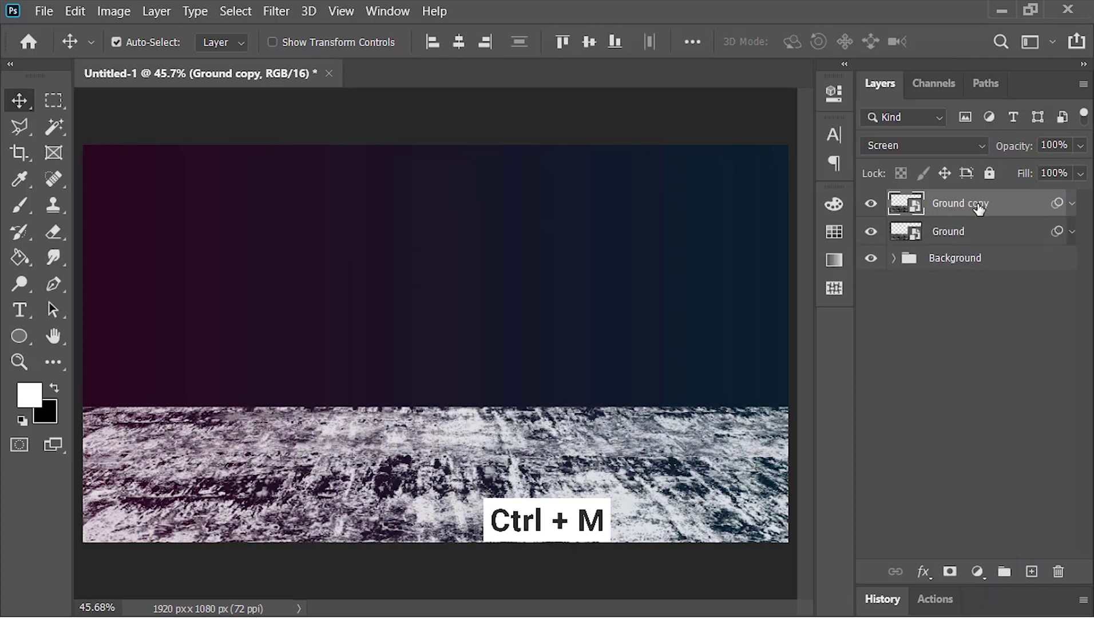
pyautogui.click(916, 145)
pyautogui.click(910, 354)
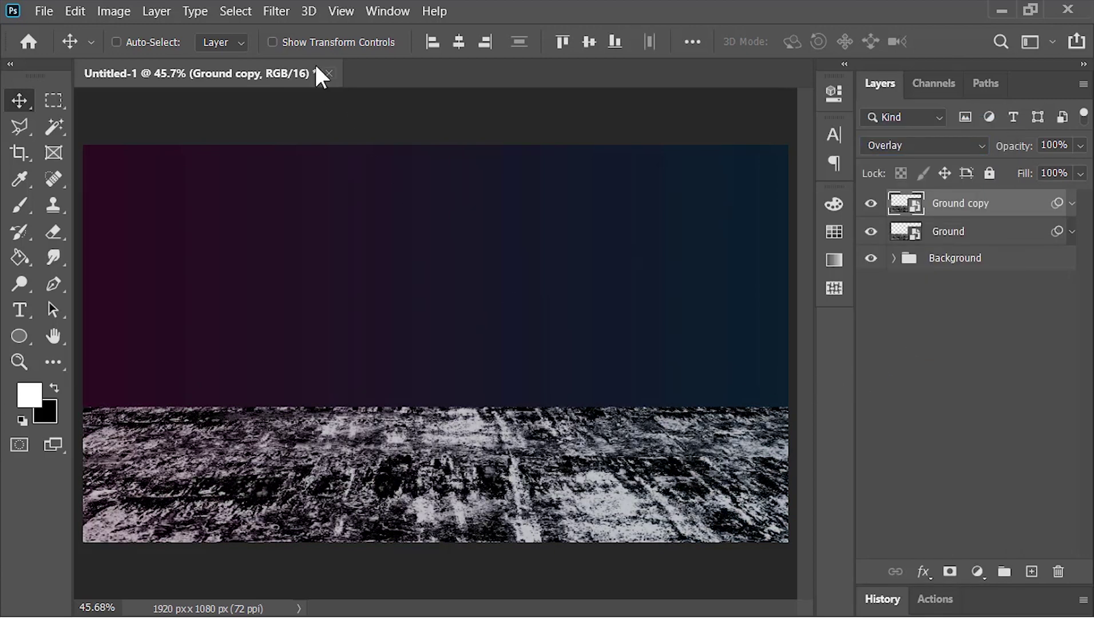
# Apply Emboss to Ground copy at Angle 145°, Height 10 px, Amount 110%.
pyautogui.click(279, 18)
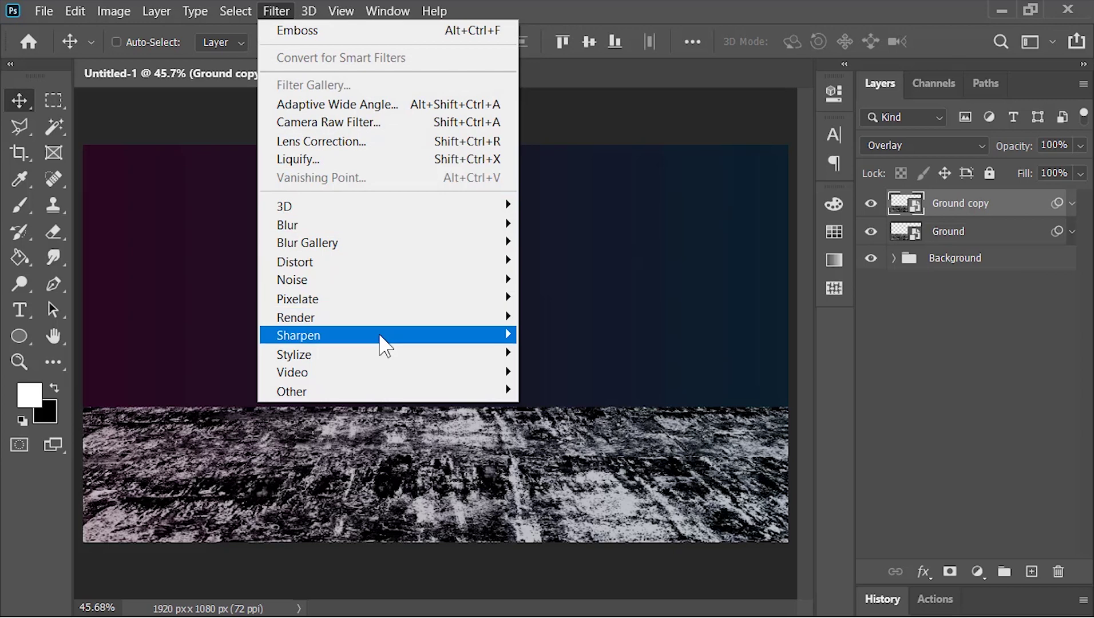
pyautogui.moveTo(425, 358)
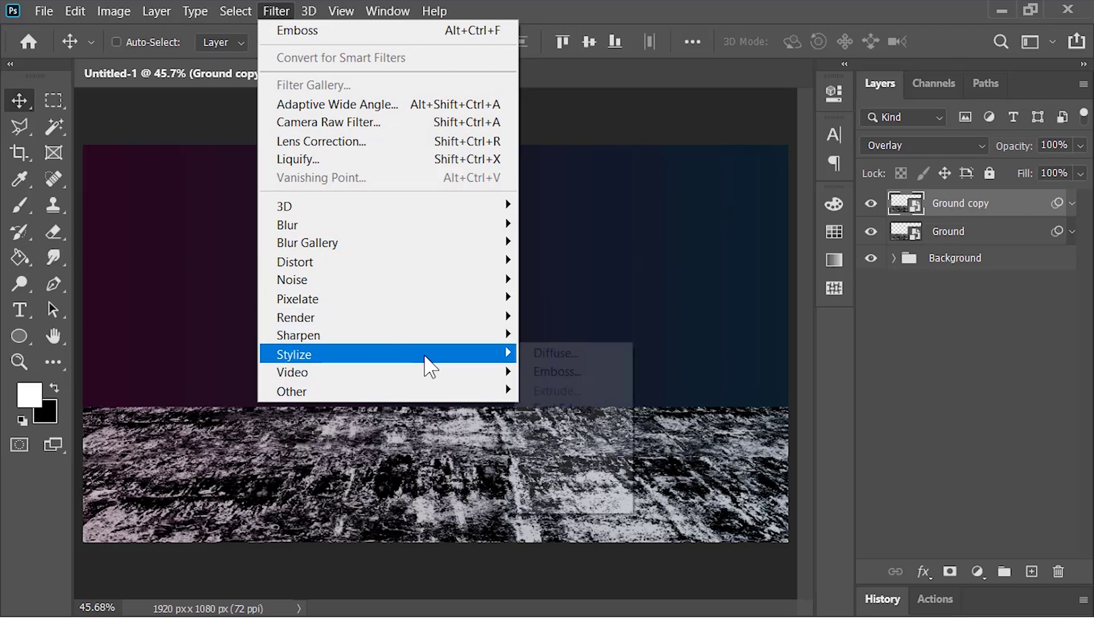
pyautogui.click(607, 373)
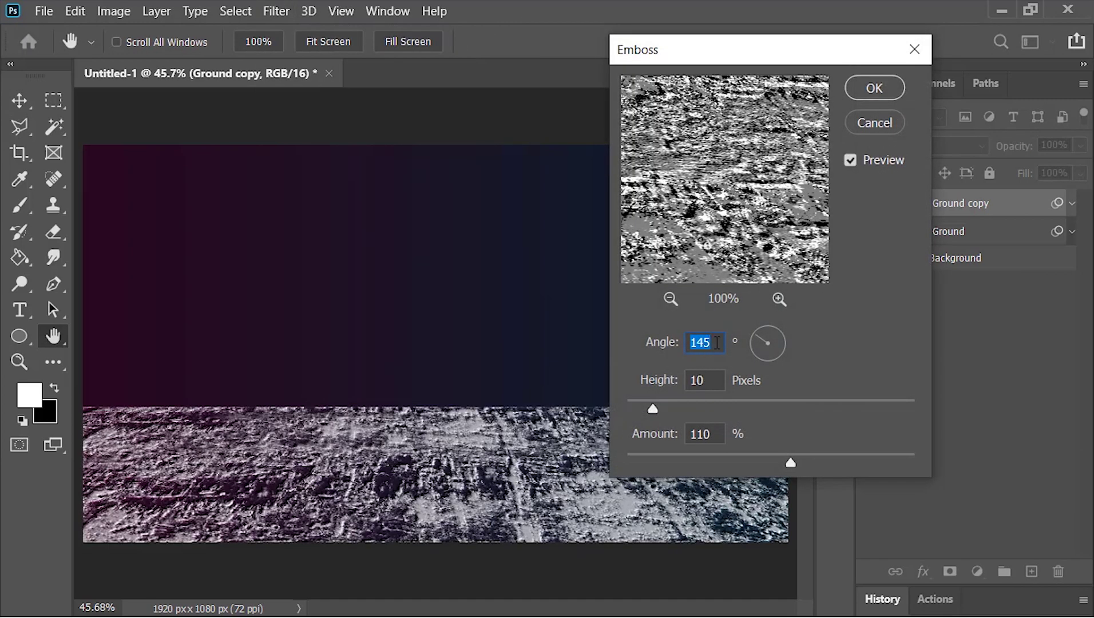
pyautogui.click(717, 343)
pyautogui.moveTo(702, 224); pyautogui.dragTo(731, 277)
pyautogui.click(872, 90)
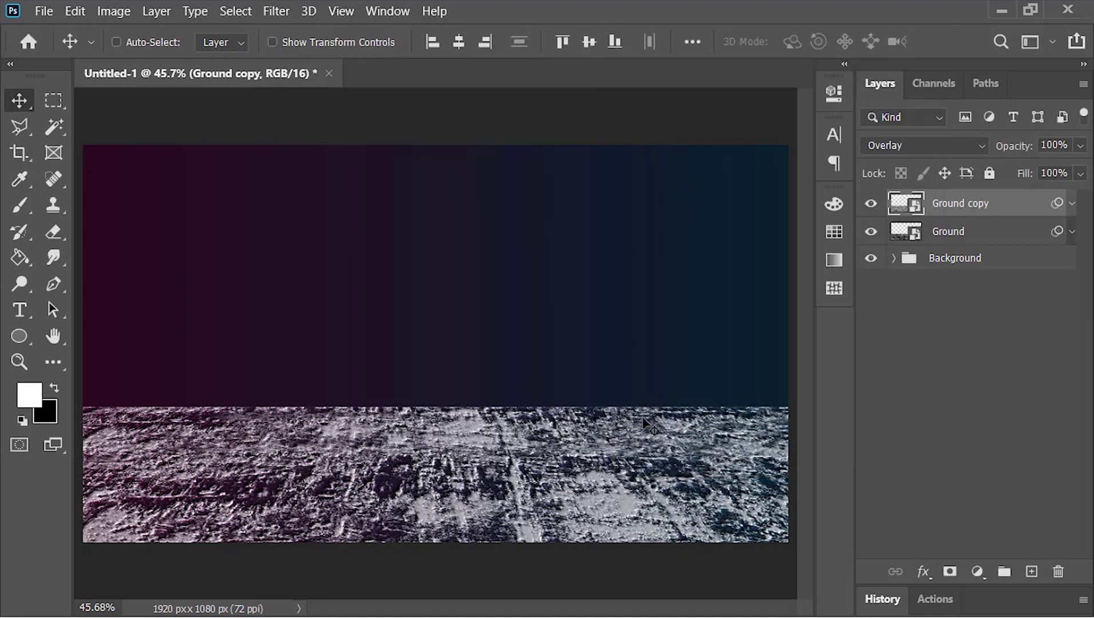
pyautogui.click(870, 208)
pyautogui.click(870, 206)
# Group Ground and Ground copy into a group named 'Ground'.
pyautogui.keyDown('shift'); pyautogui.click(972, 239); pyautogui.keyUp('shift')
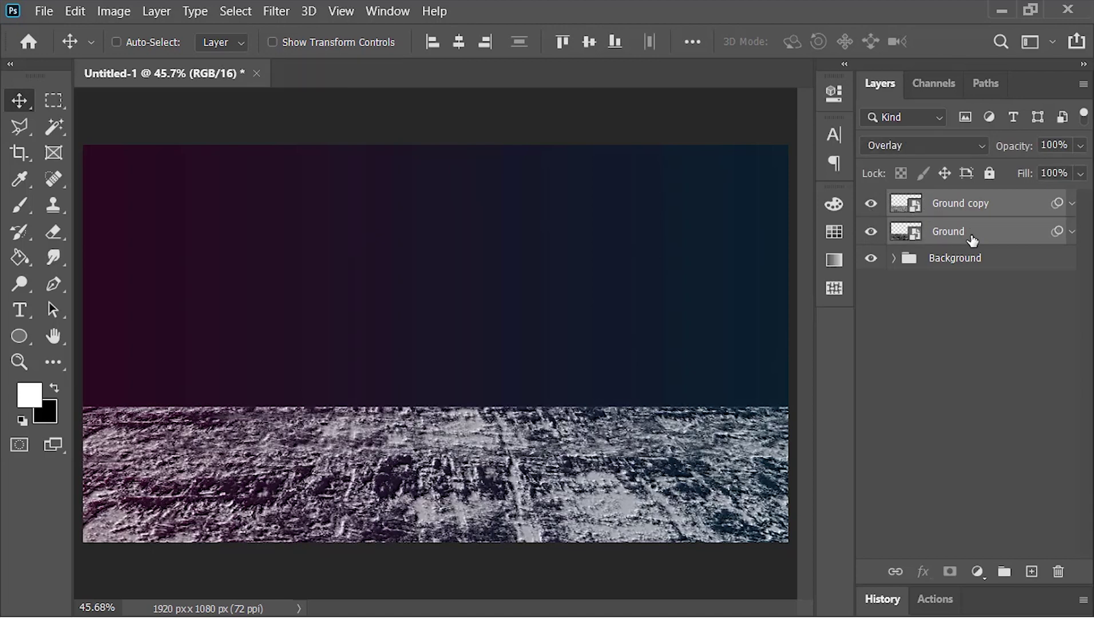
pyautogui.hotkey('ctrl', 'g')
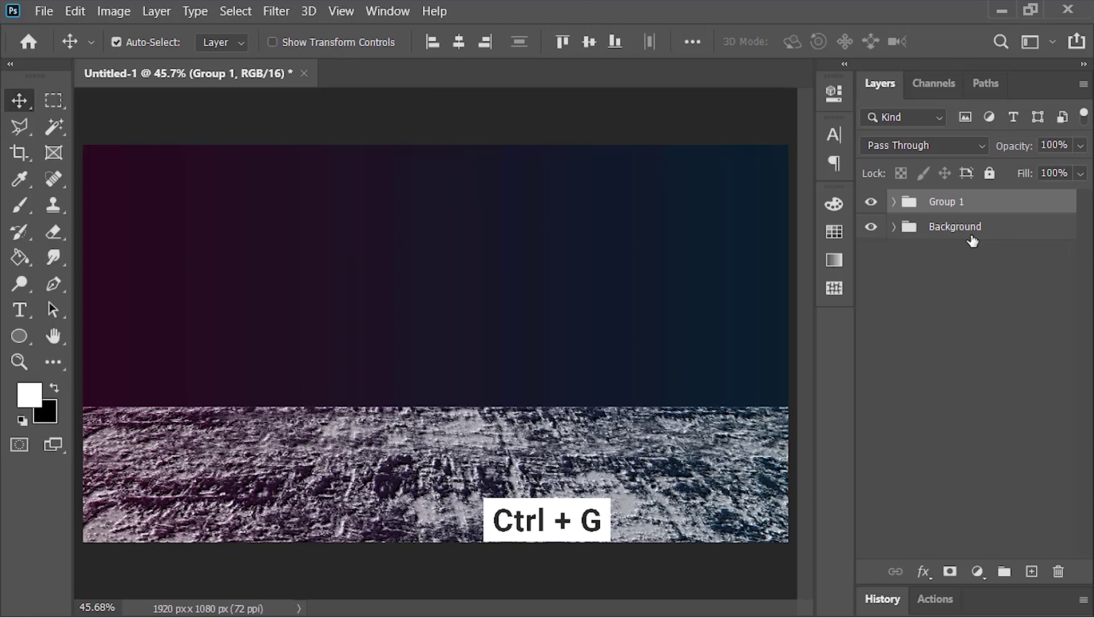
pyautogui.doubleClick(944, 202)
pyautogui.write('Ground')
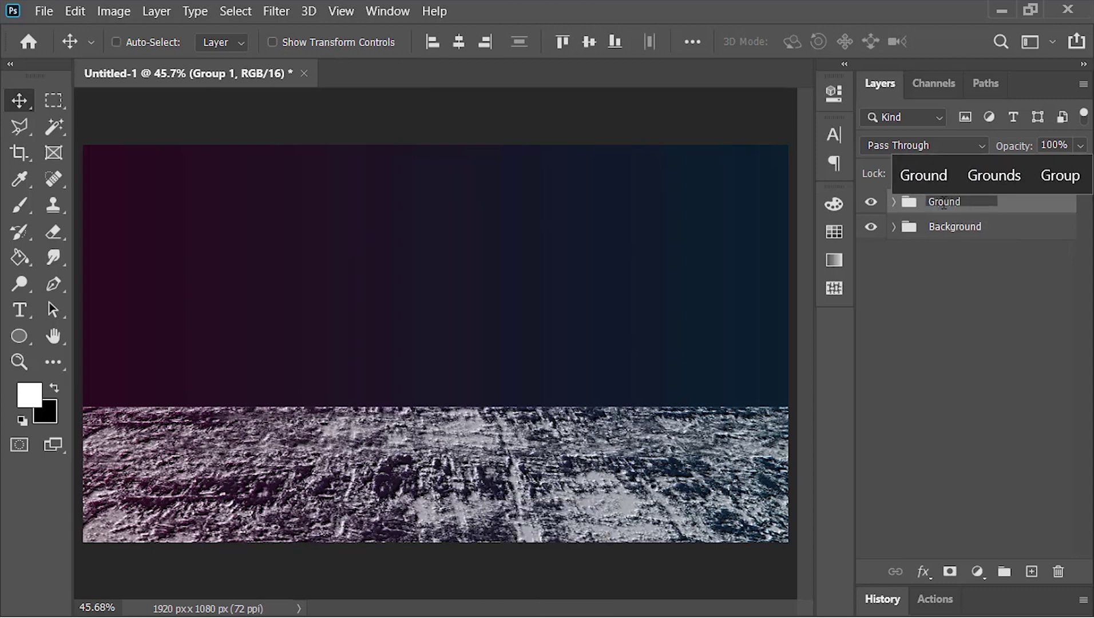
pyautogui.press('Return')
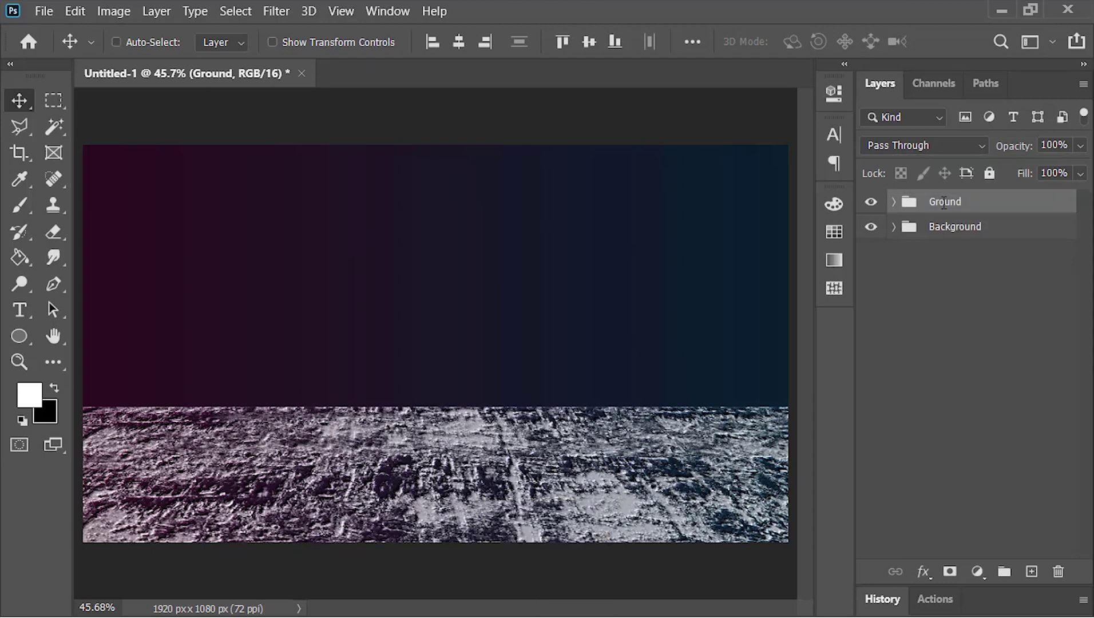
# Add a Gradient Overlay style to the Ground group in Color blend mode at 50% opacity.
pyautogui.rightClick(909, 204)
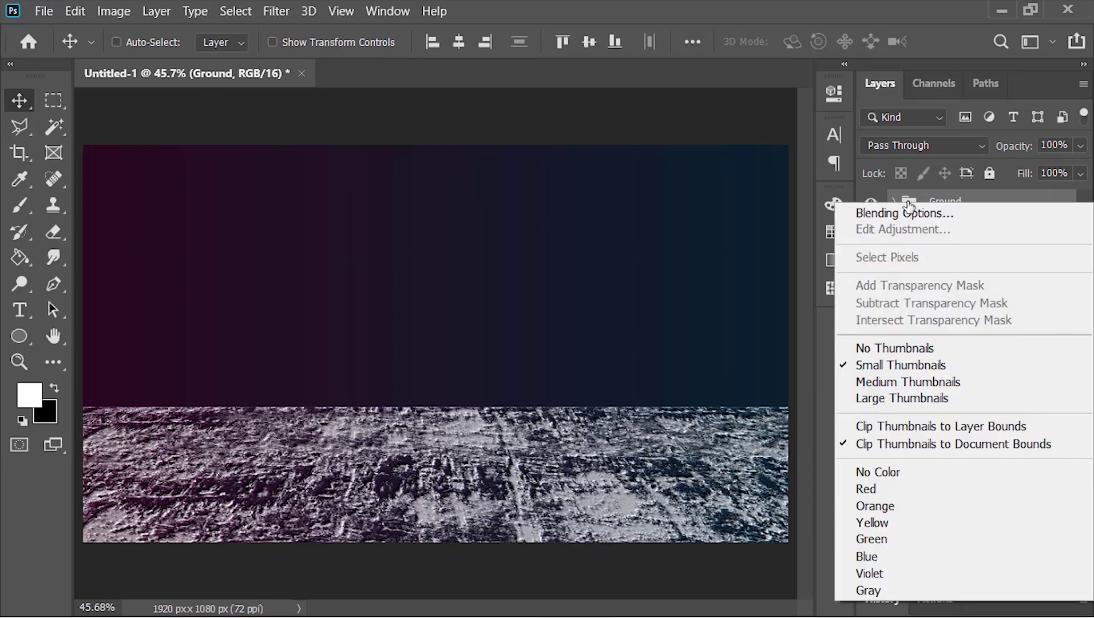
pyautogui.click(958, 213)
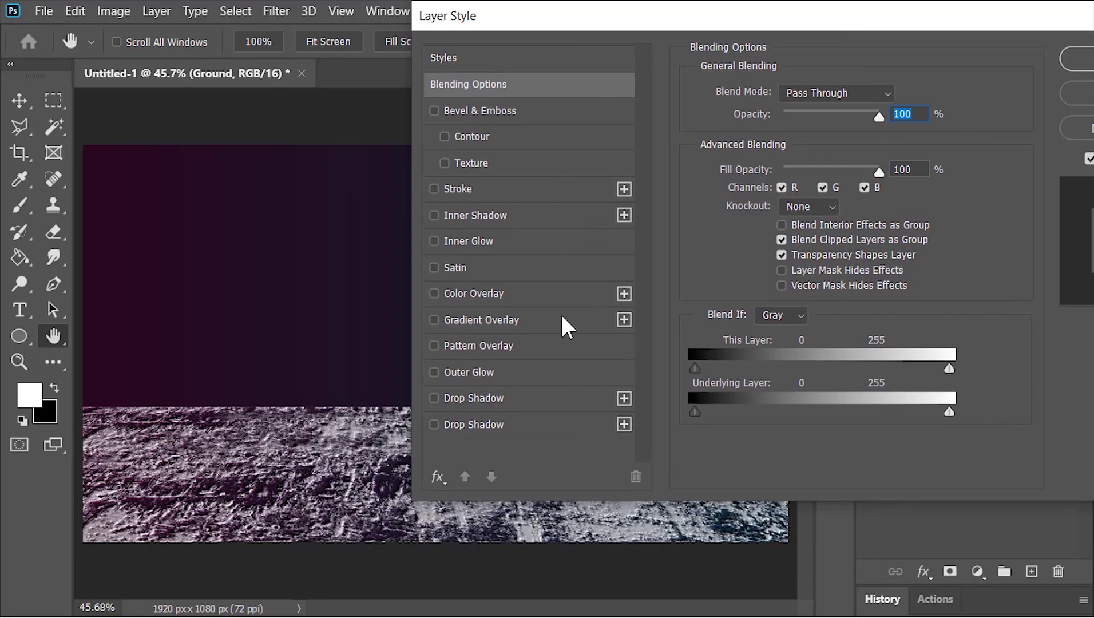
pyautogui.click(564, 326)
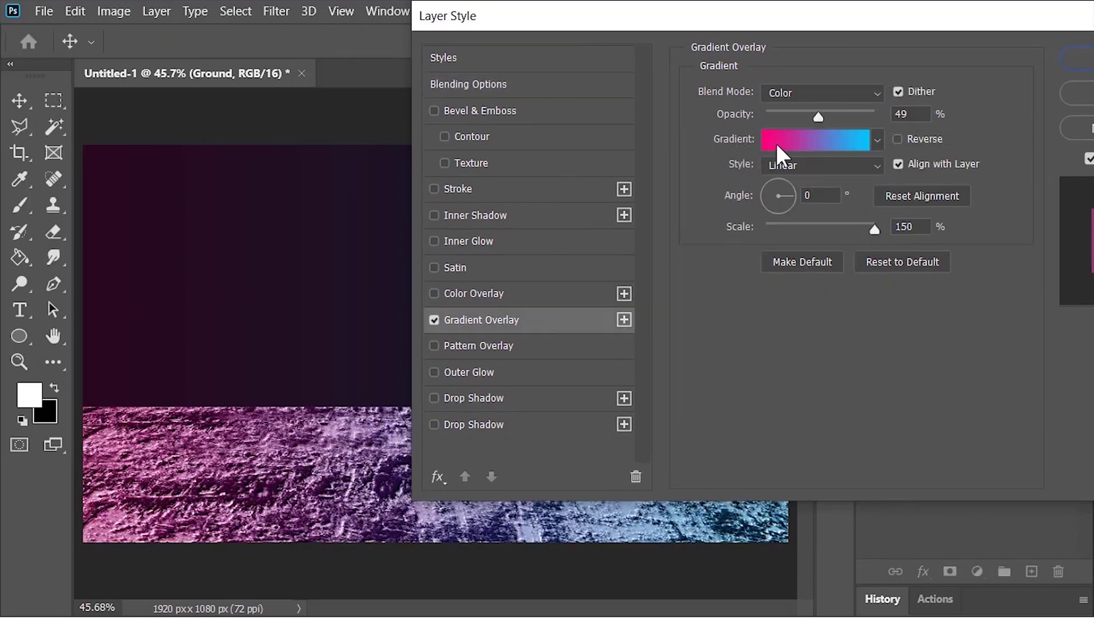
pyautogui.click(803, 91)
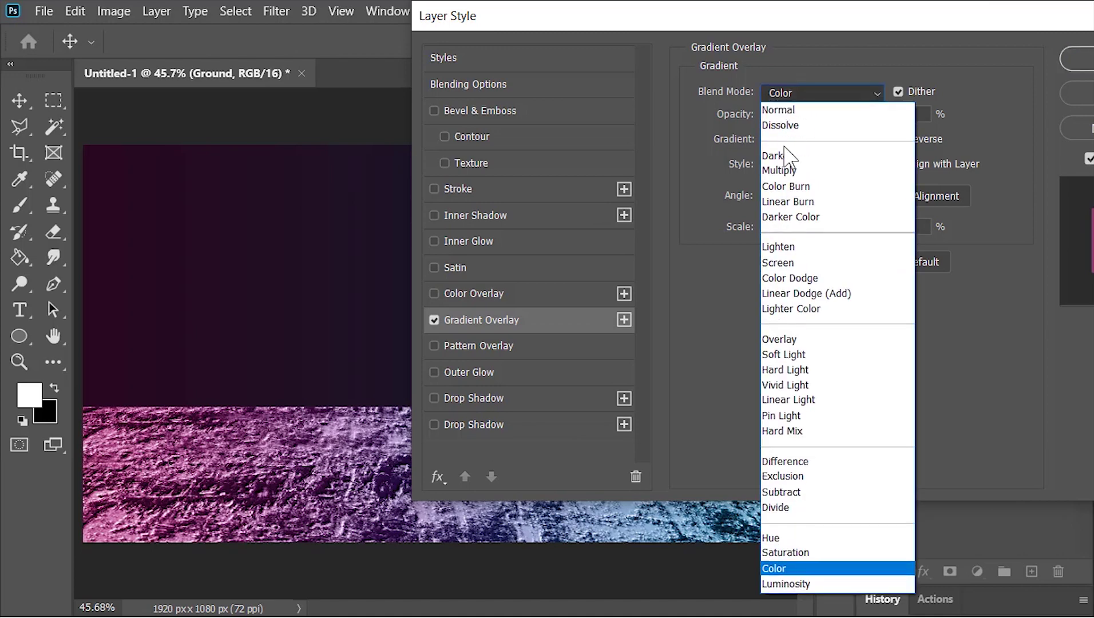
pyautogui.click(785, 569)
pyautogui.doubleClick(904, 114)
pyautogui.write('50')
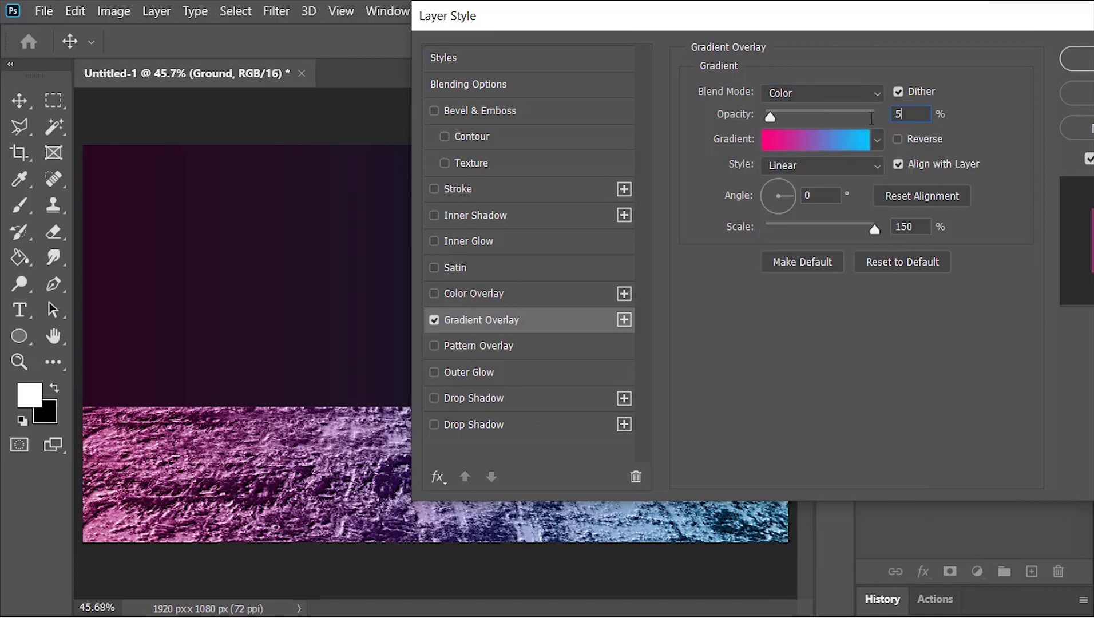
# Use the custom pink-to-cyan gradient for the overlay at 150% scale and confirm.
pyautogui.click(879, 140)
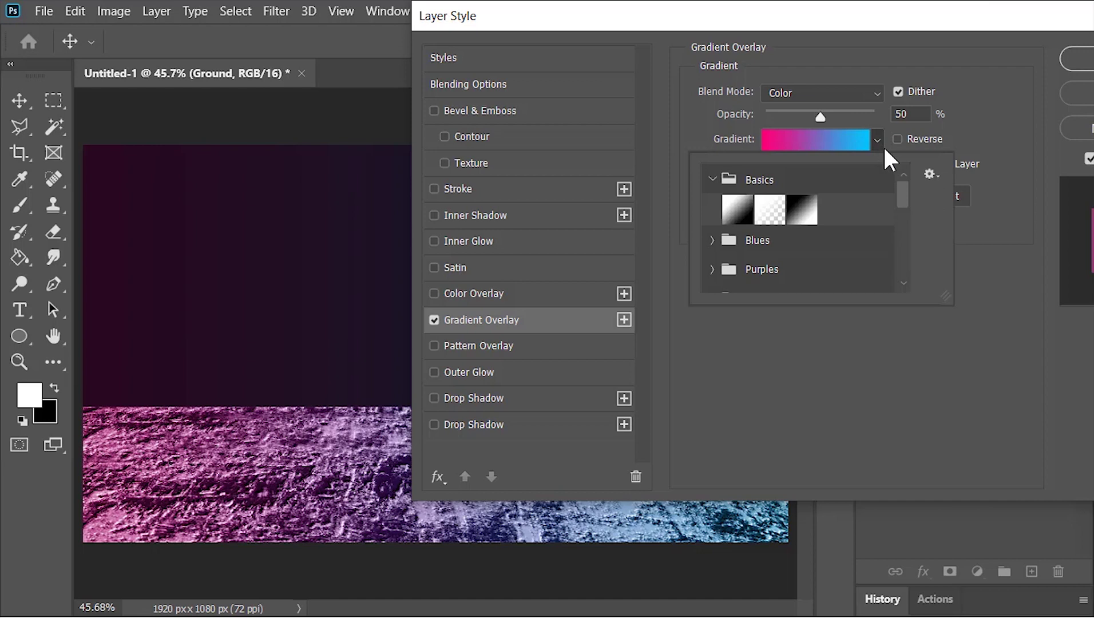
pyautogui.moveTo(906, 201); pyautogui.dragTo(904, 281)
pyautogui.click(727, 280)
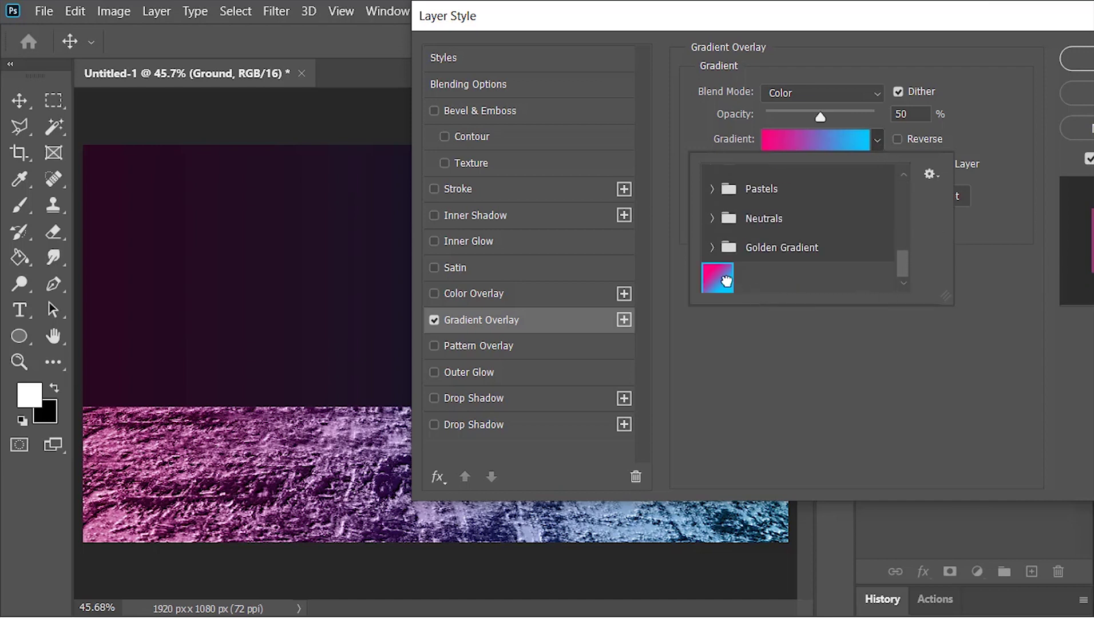
pyautogui.doubleClick(727, 280)
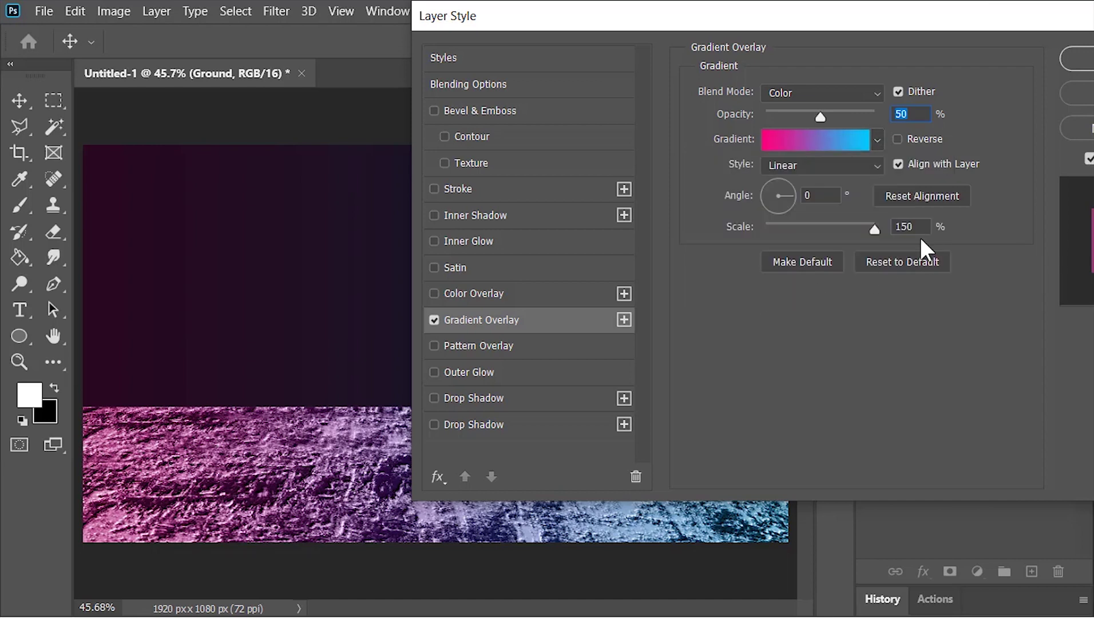
pyautogui.click(840, 202)
pyautogui.moveTo(979, 23); pyautogui.dragTo(850, 47)
pyautogui.click(952, 82)
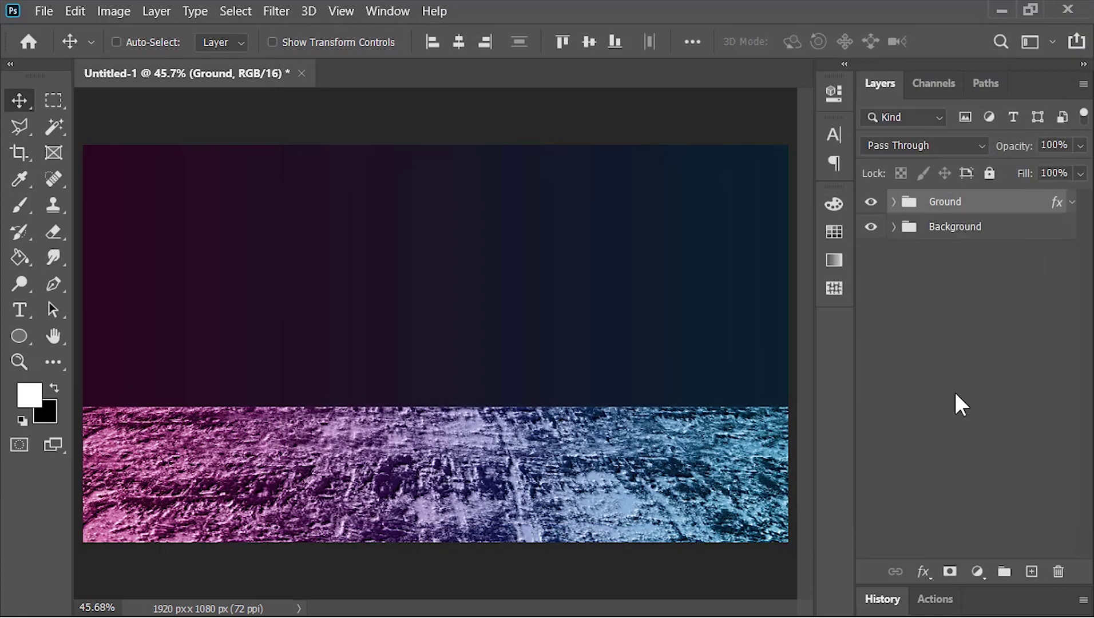
# Add a Solid Color fill layer set to pure black (000000).
pyautogui.click(977, 572)
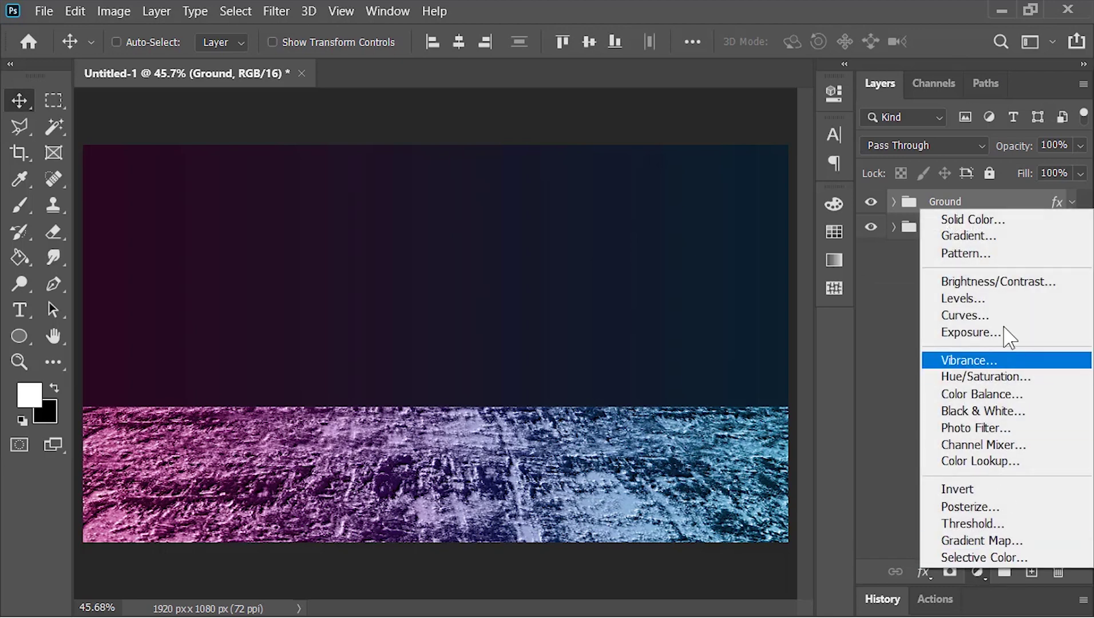
pyautogui.click(1006, 224)
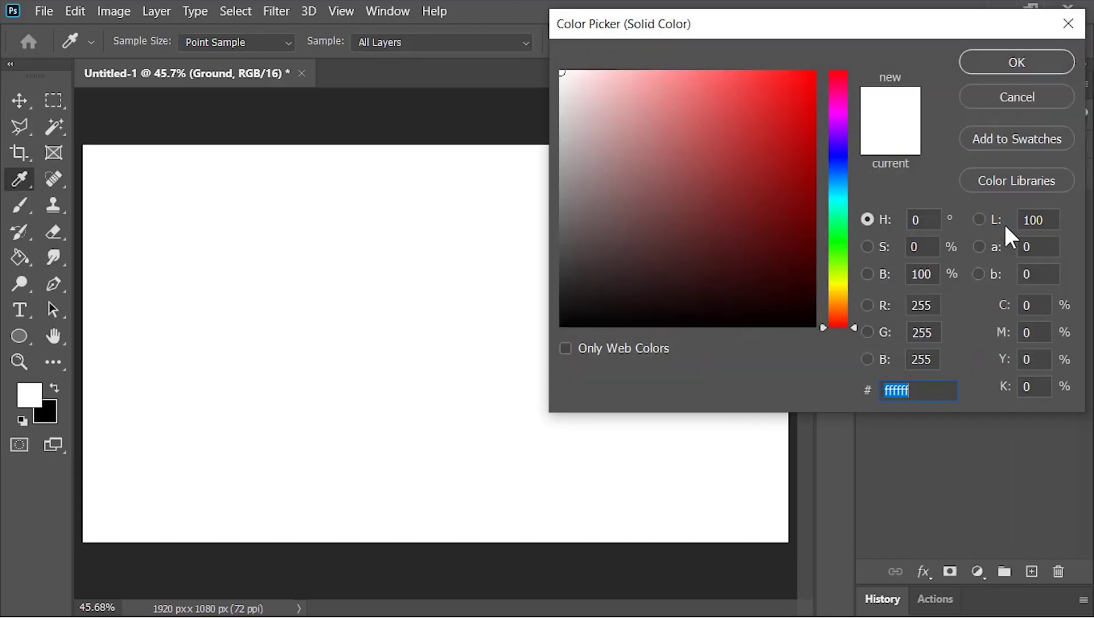
pyautogui.moveTo(585, 317); pyautogui.dragTo(560, 331)
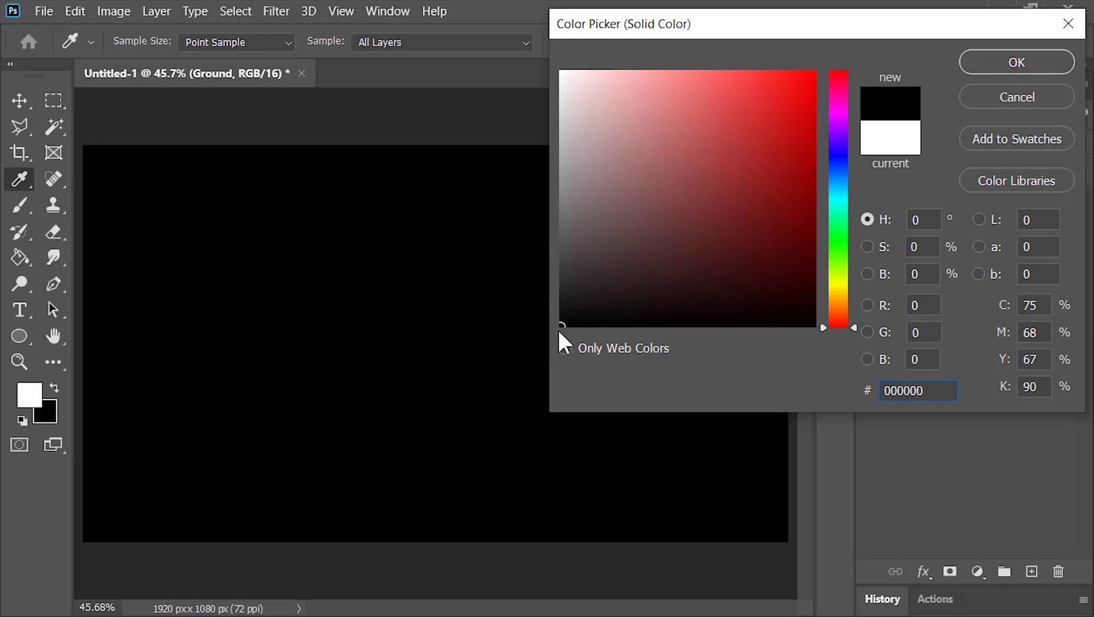
pyautogui.click(1009, 67)
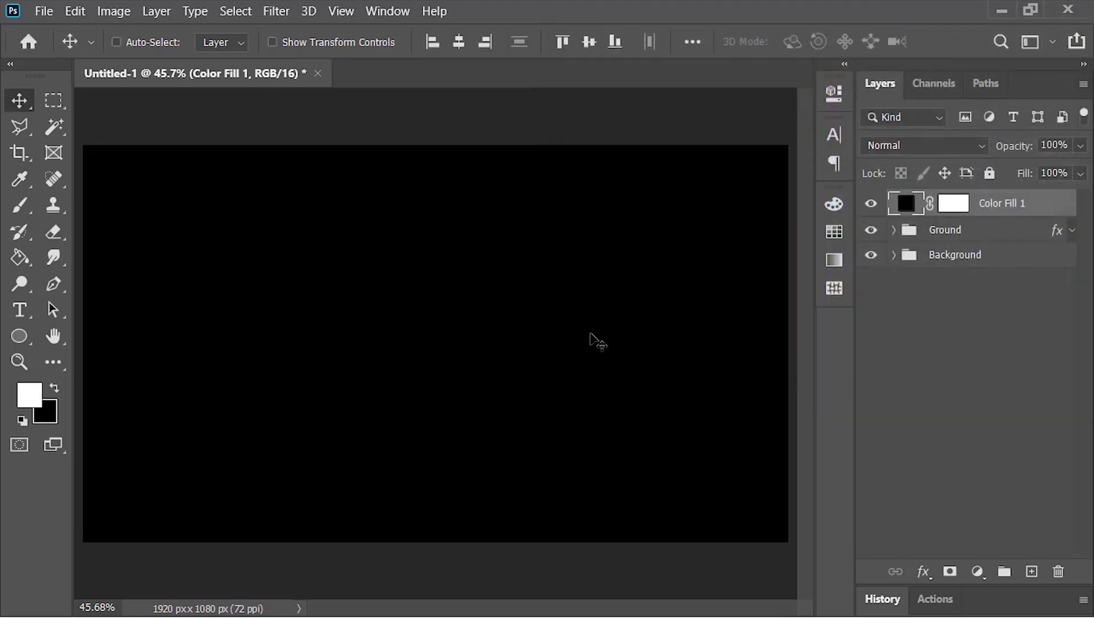
# Place the Logo file onto the canvas, scaled down to 11.63% at the centre.
pyautogui.hotkey('alt', 'Tab')
pyautogui.hotkey('alt', 'Tab')
pyautogui.moveTo(341, 143); pyautogui.dragTo(484, 331)
pyautogui.moveTo(738, 343); pyautogui.dragTo(513, 356)
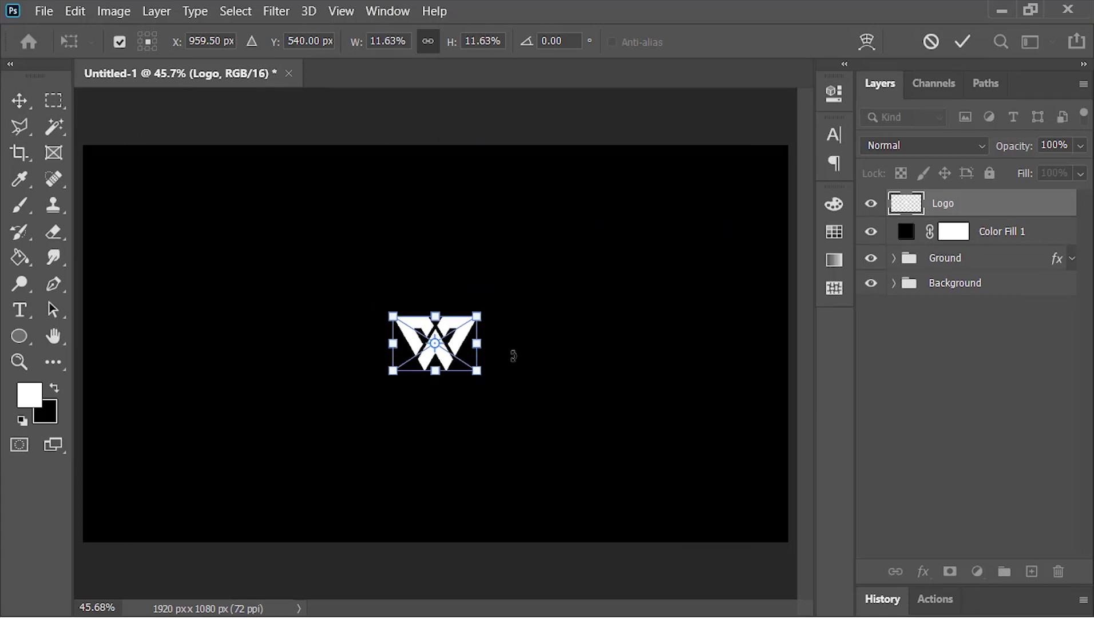
pyautogui.click(963, 42)
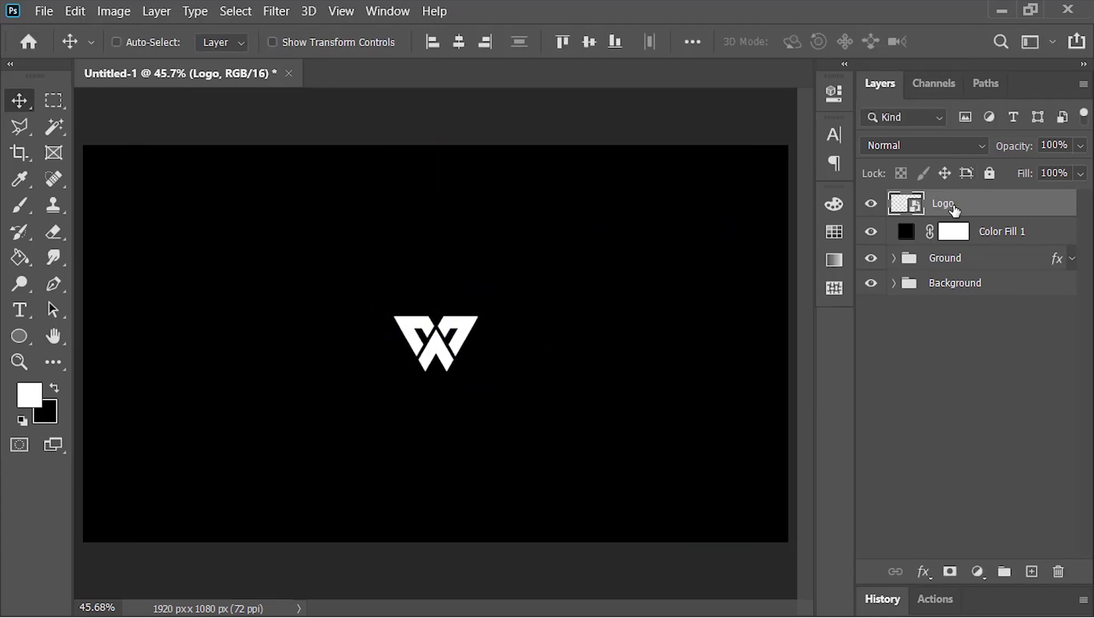
# Put the Logo layer in a new group named Logo.
pyautogui.hotkey('ctrl', 'g')
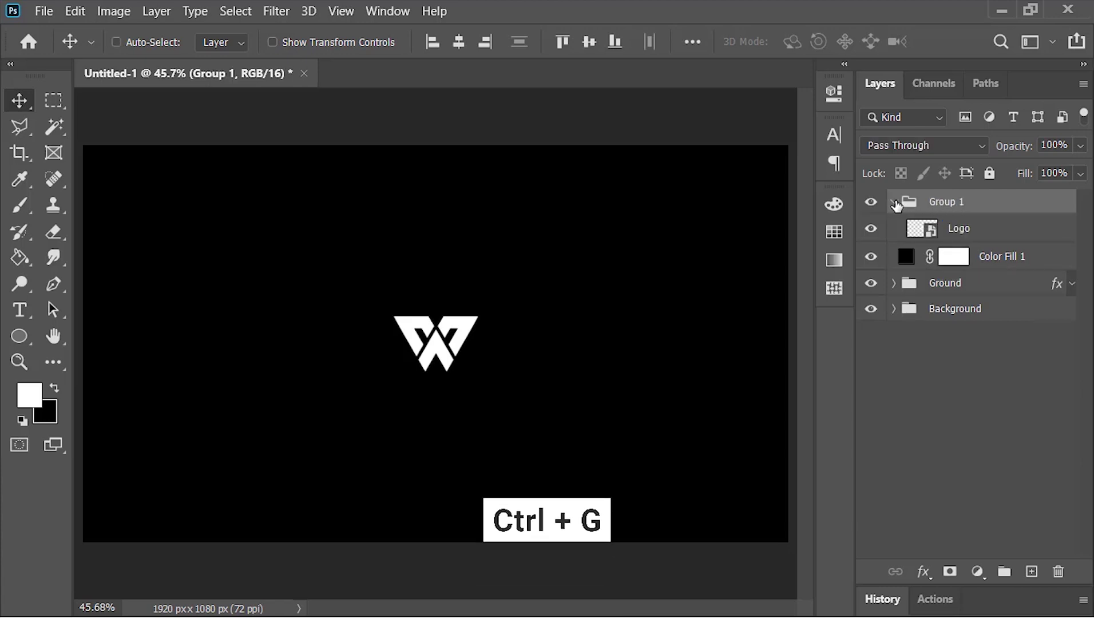
pyautogui.doubleClick(939, 202)
pyautogui.write('Logo')
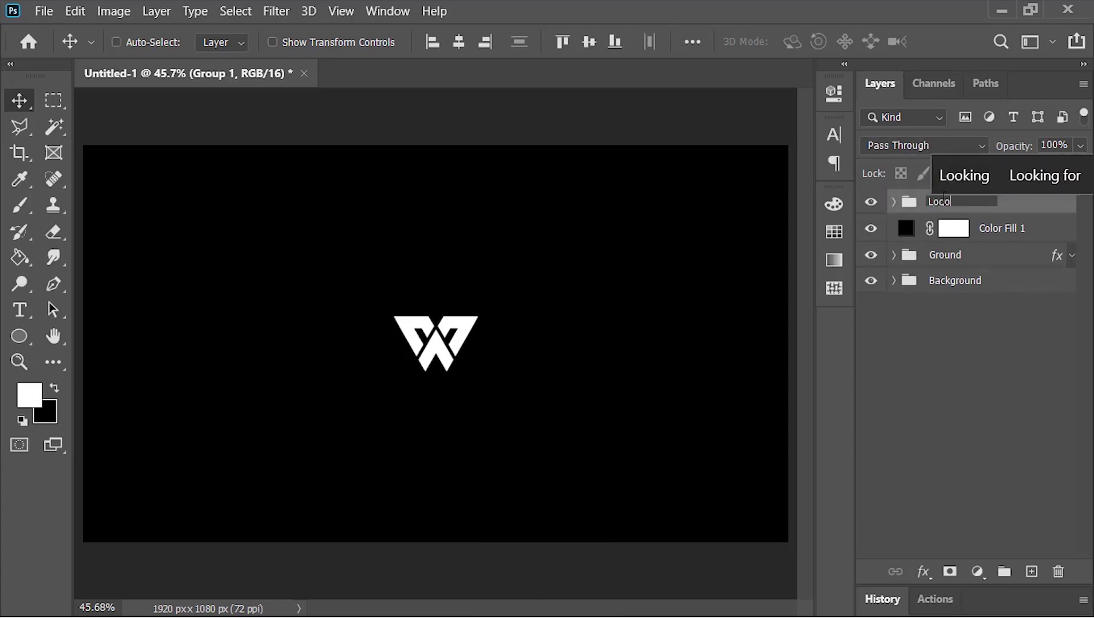
pyautogui.press('Return')
pyautogui.scroll(4, 495, 353)
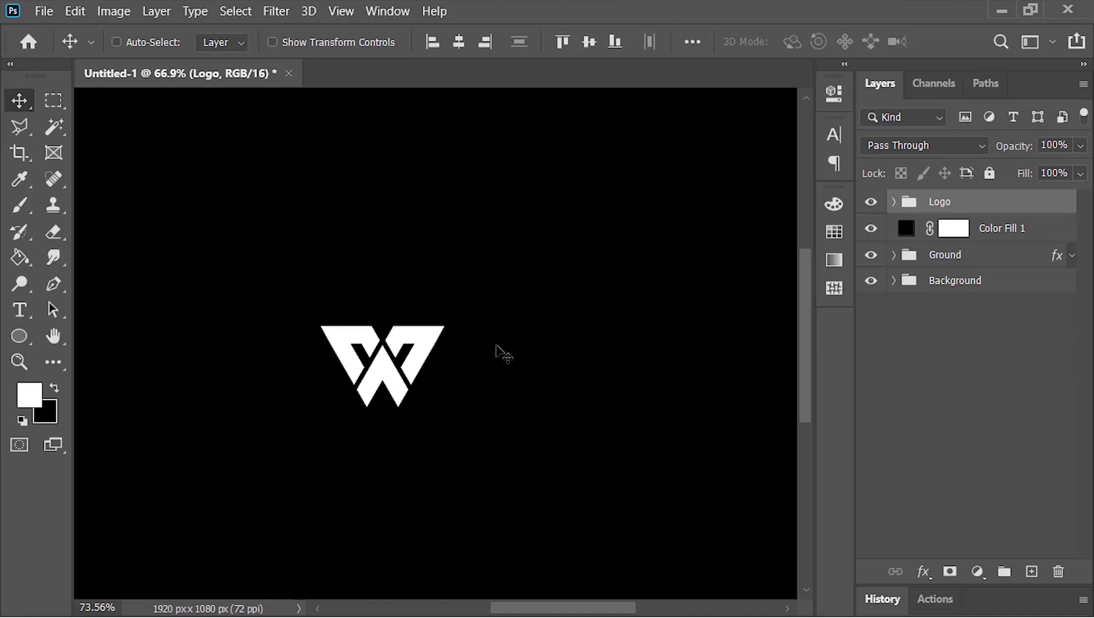
# Give the Logo group a cyan Linear Dodge (Add) drop shadow at 40%, -180°.
pyautogui.moveTo(453, 319); pyautogui.dragTo(440, 316)
pyautogui.rightClick(907, 204)
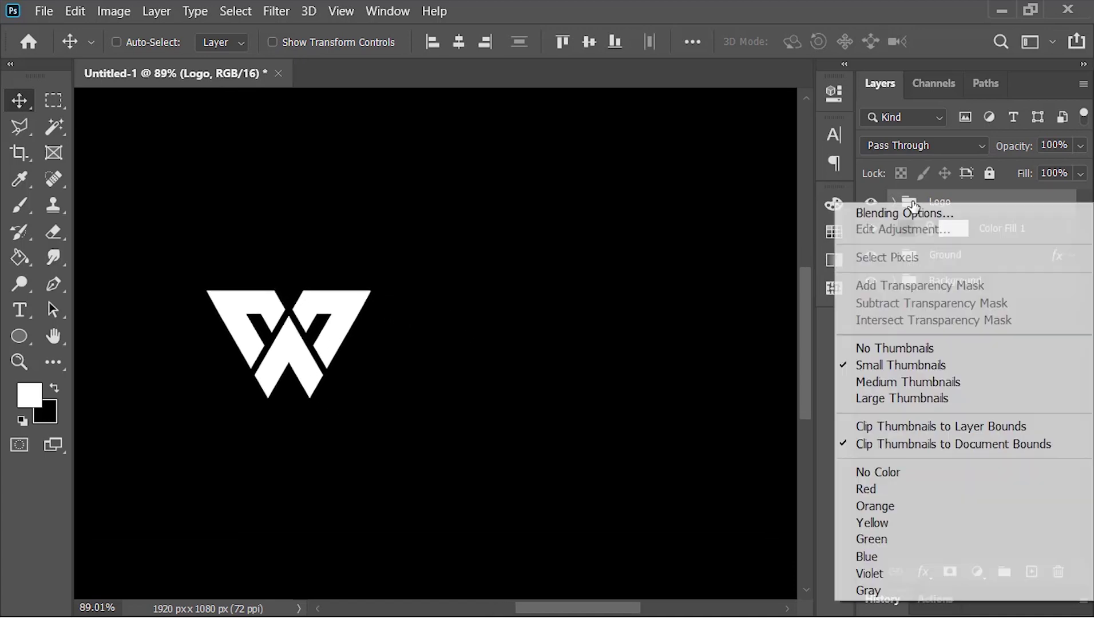
pyautogui.click(968, 217)
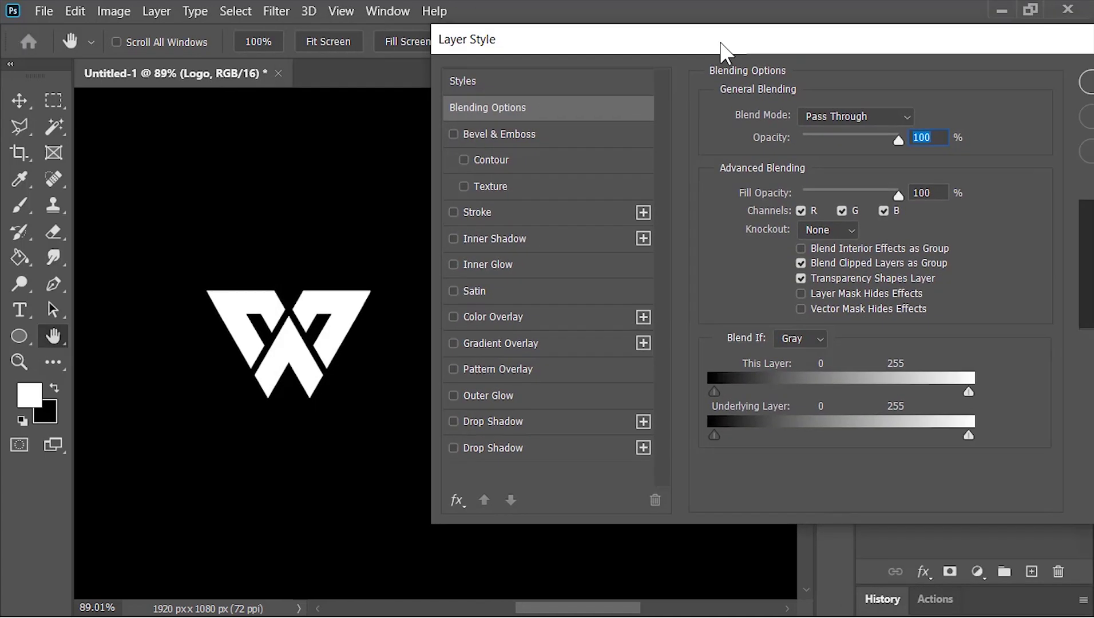
pyautogui.click(529, 420)
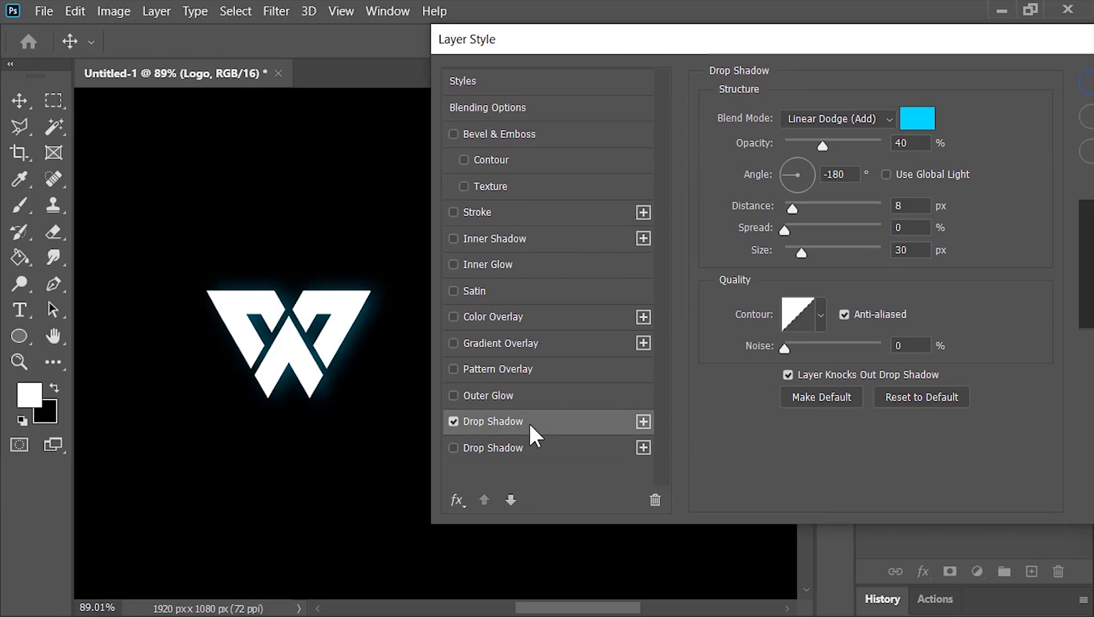
pyautogui.click(832, 118)
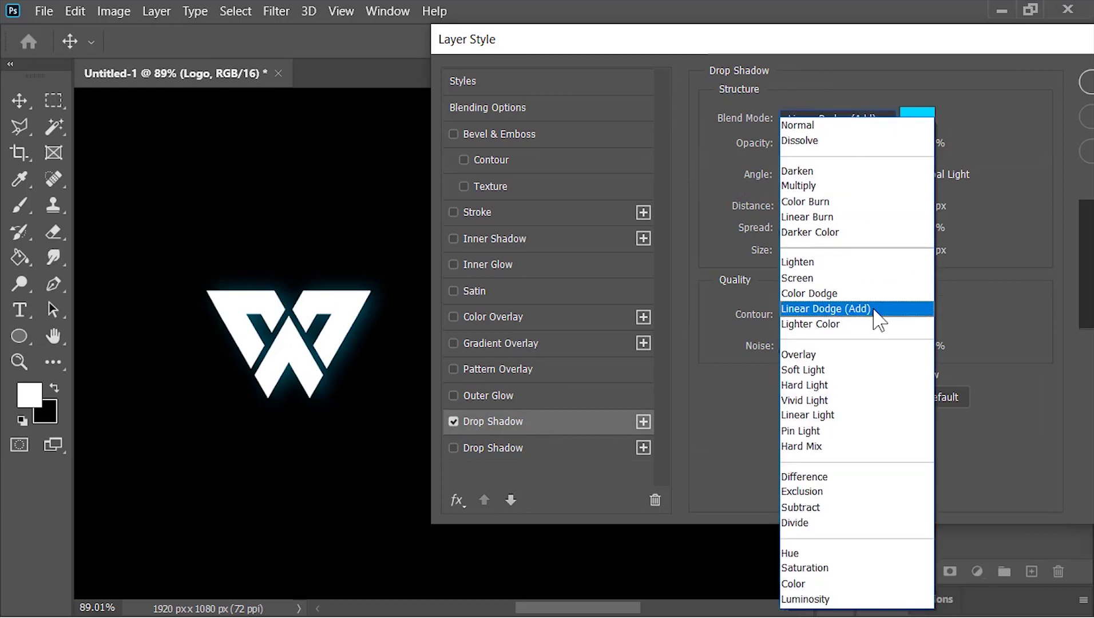
pyautogui.click(812, 309)
pyautogui.click(917, 114)
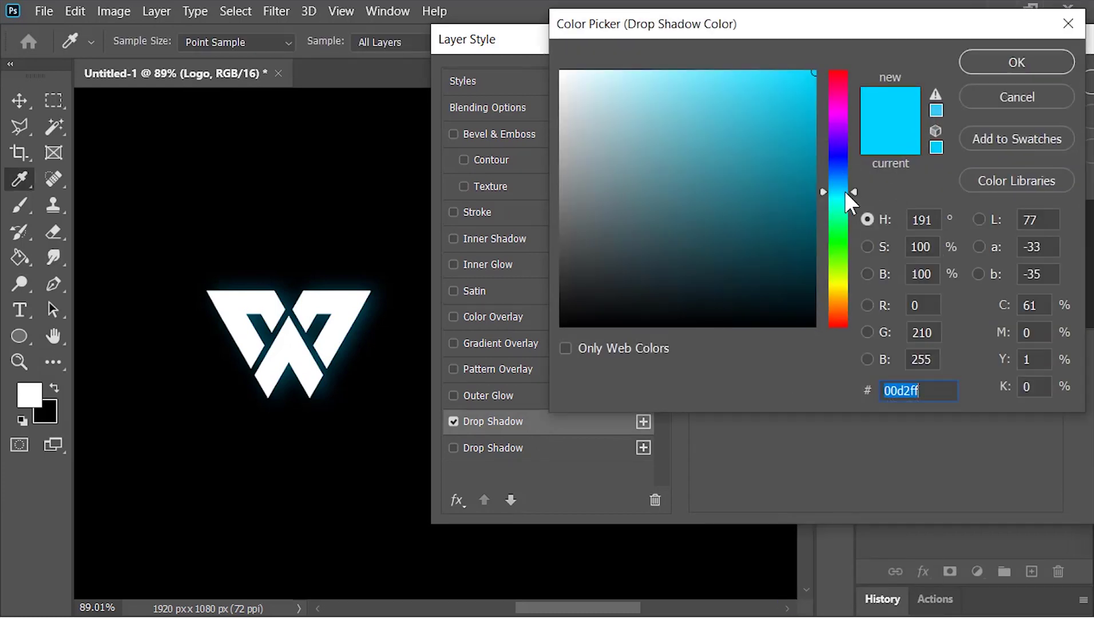
pyautogui.click(1007, 72)
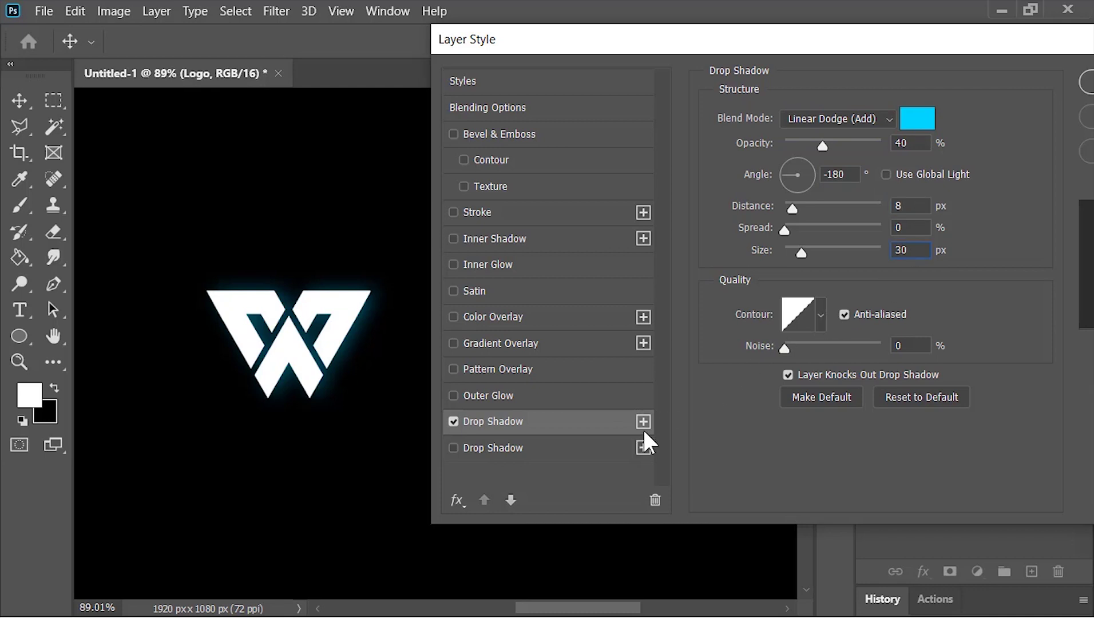
# Add a second magenta drop shadow at 0°, apply both, and fit the canvas on screen.
pyautogui.click(588, 449)
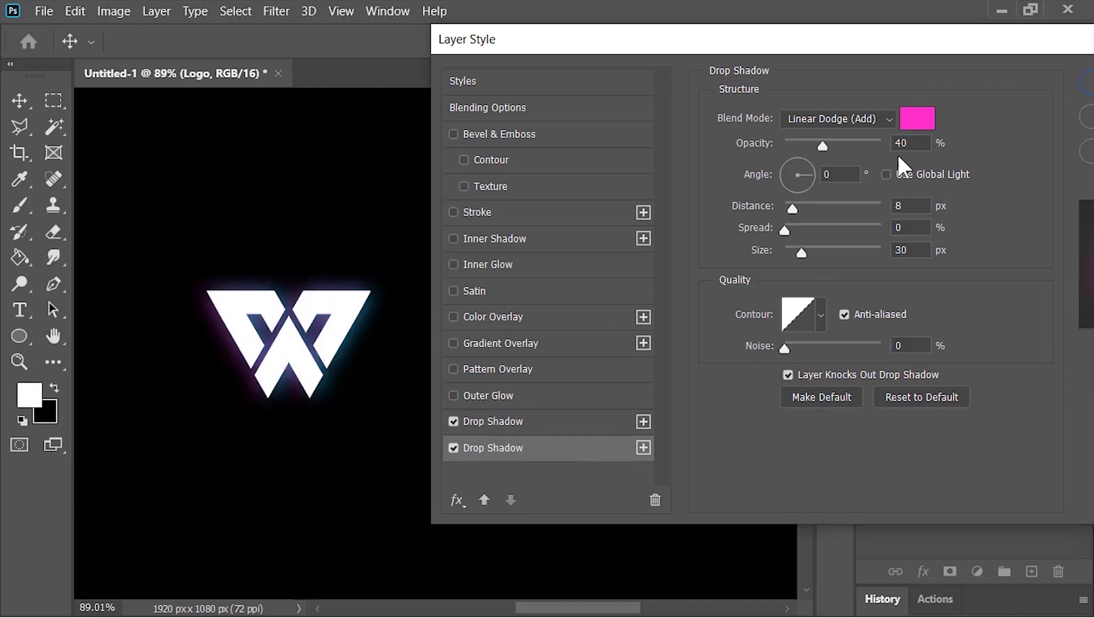
pyautogui.click(918, 118)
pyautogui.click(998, 67)
pyautogui.click(840, 175)
pyautogui.moveTo(866, 48); pyautogui.dragTo(709, 53)
pyautogui.click(977, 88)
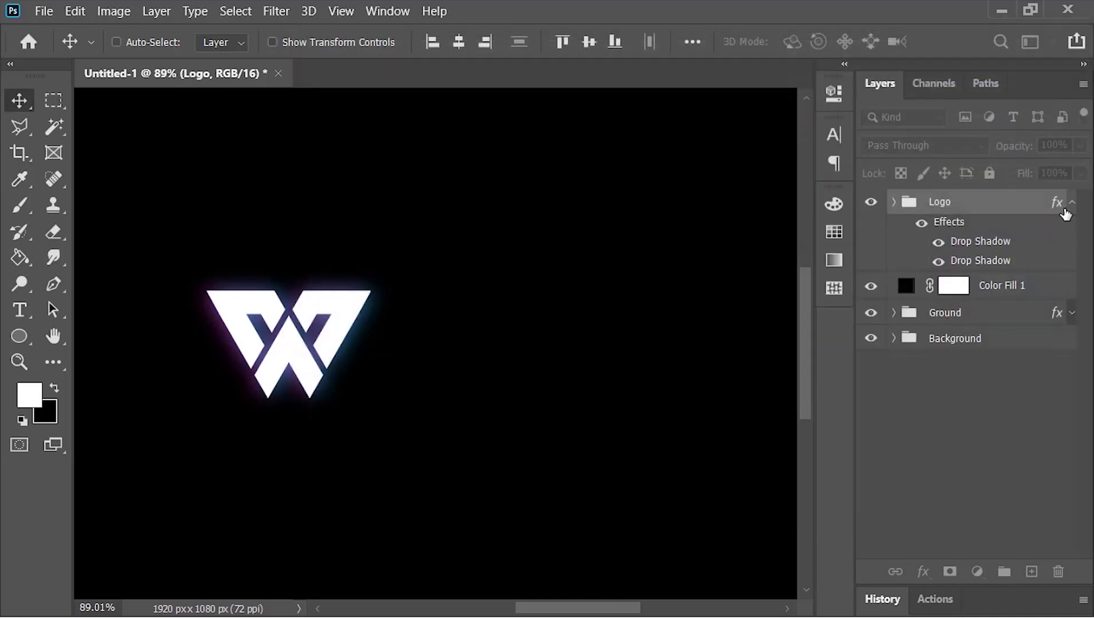
pyautogui.click(1073, 202)
pyautogui.hotkey('ctrl', '0')
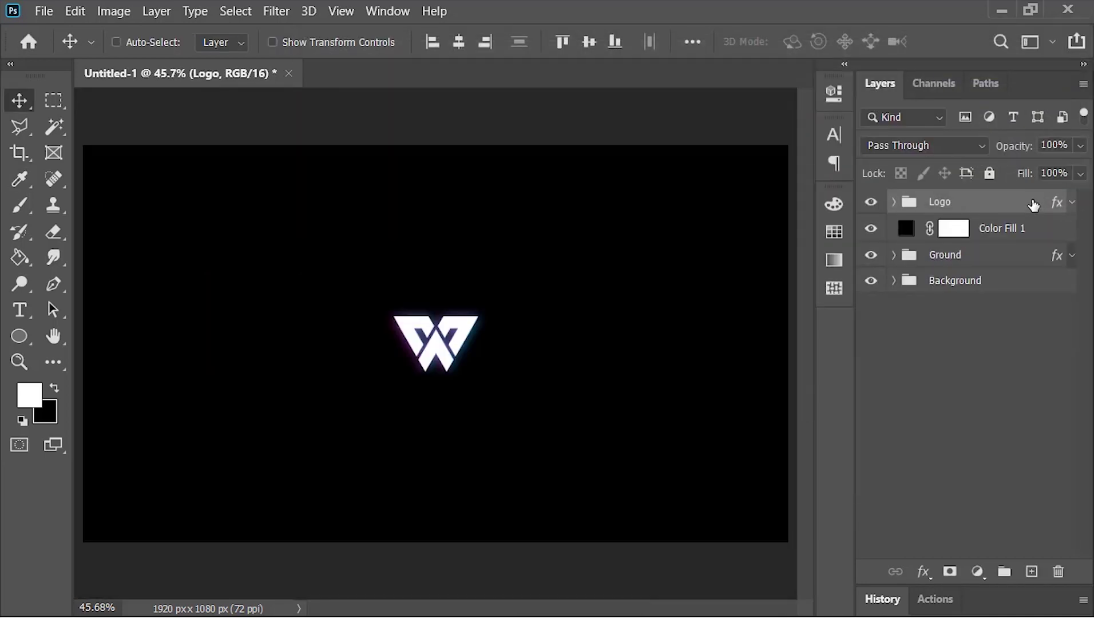
pyautogui.click(18, 338)
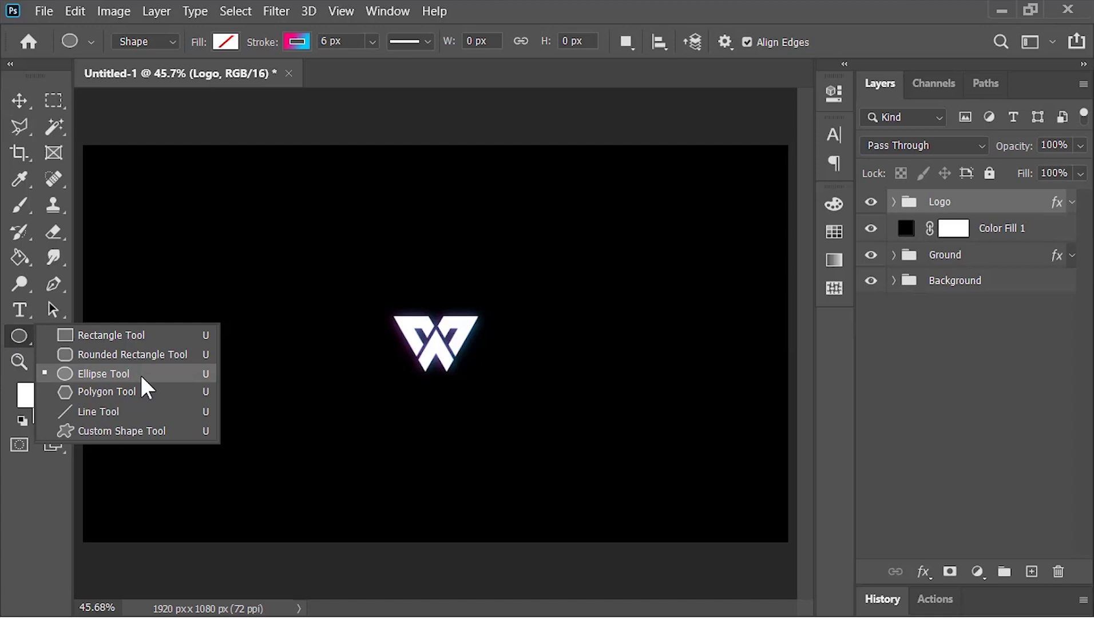
# Set the Ellipse tool to no fill and a 6 px pink-to-cyan gradient stroke at 0°, 150% scale.
pyautogui.click(141, 378)
pyautogui.click(222, 45)
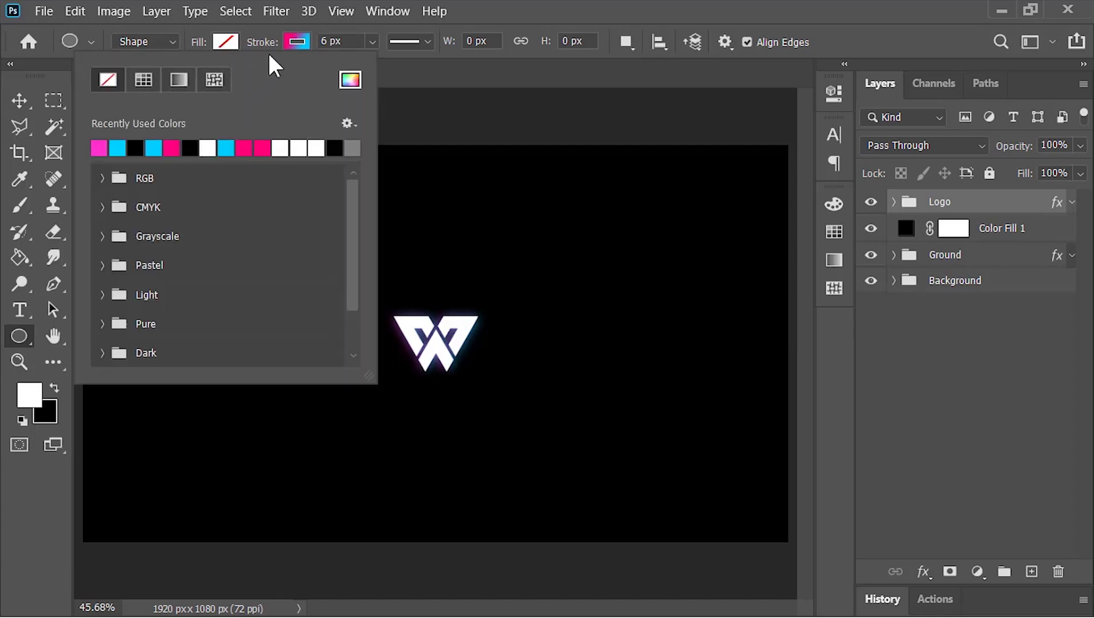
pyautogui.click(296, 42)
pyautogui.click(296, 41)
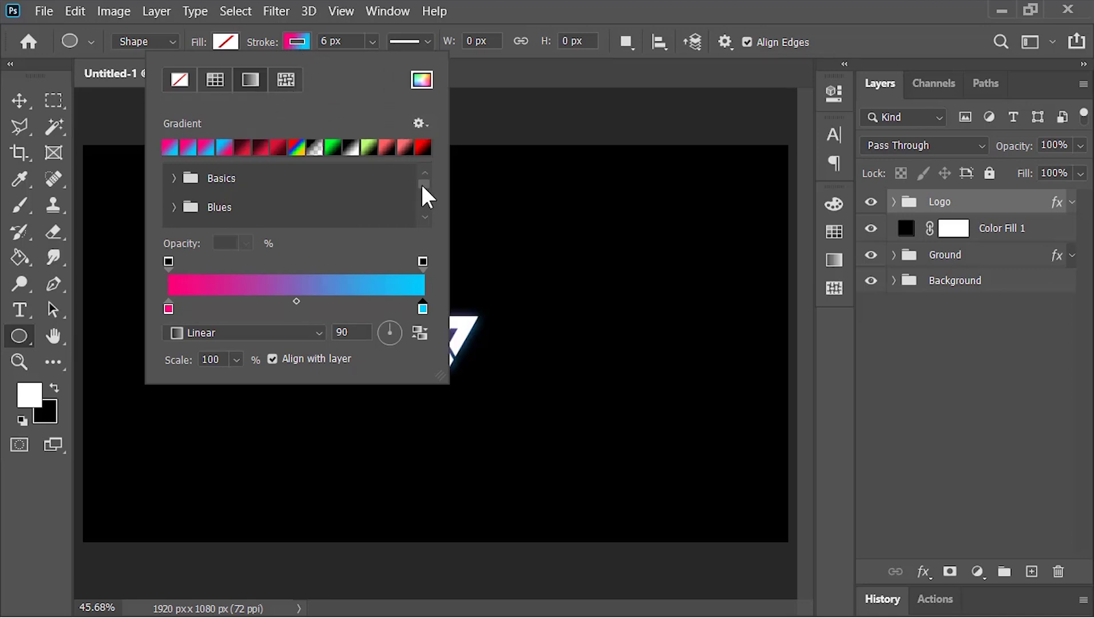
pyautogui.moveTo(420, 182); pyautogui.dragTo(423, 215)
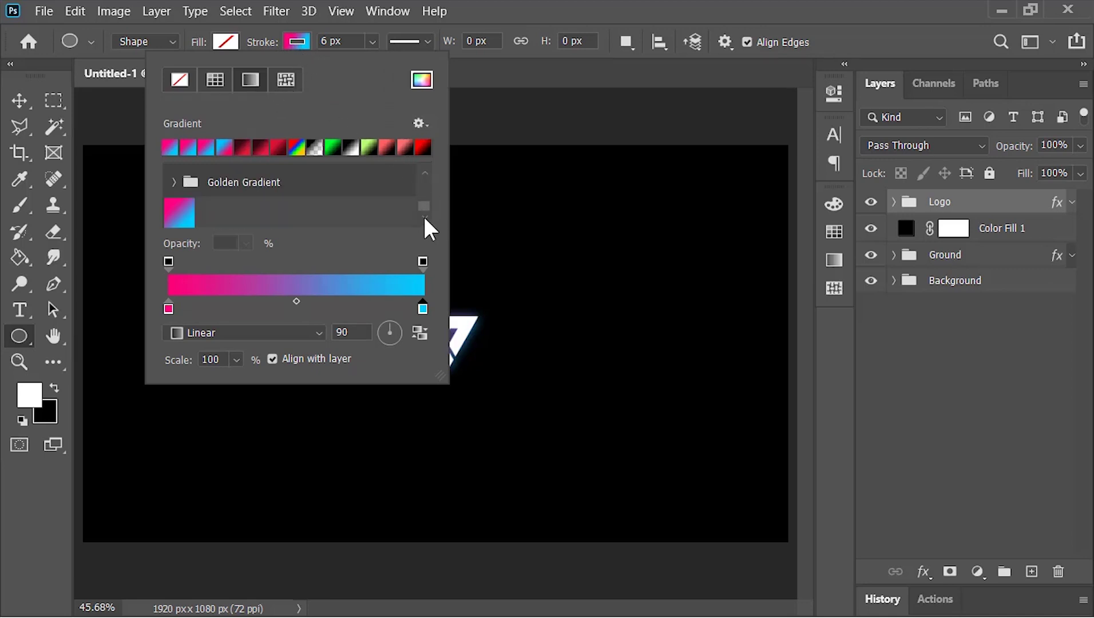
pyautogui.click(187, 212)
pyautogui.moveTo(360, 332); pyautogui.dragTo(316, 338)
pyautogui.write('0')
pyautogui.moveTo(224, 359); pyautogui.dragTo(185, 362)
pyautogui.write('150')
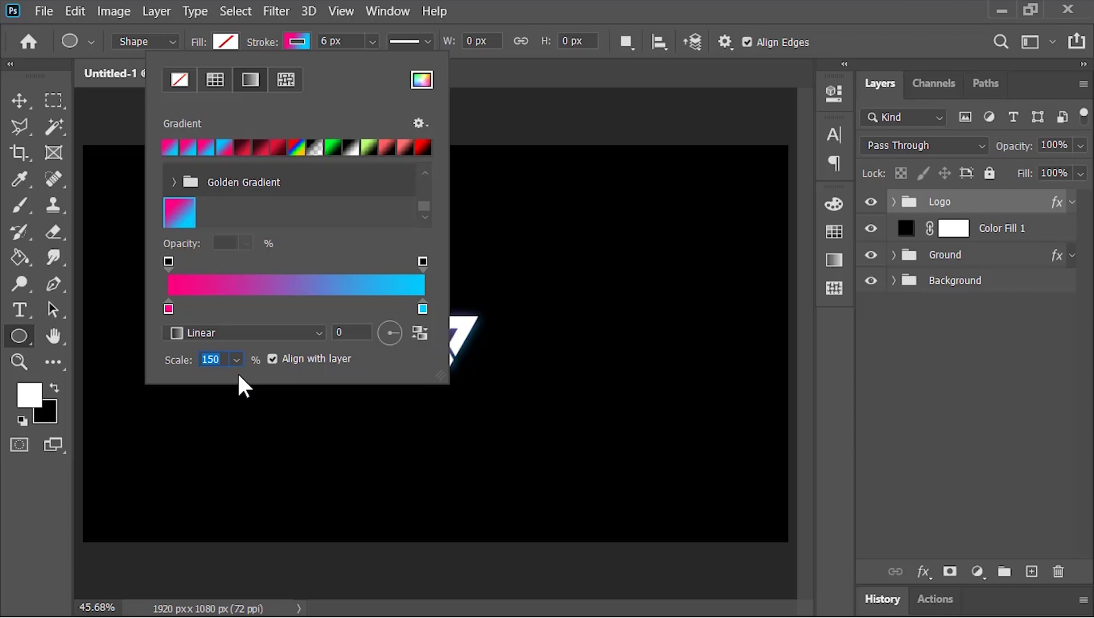
pyautogui.press('Return')
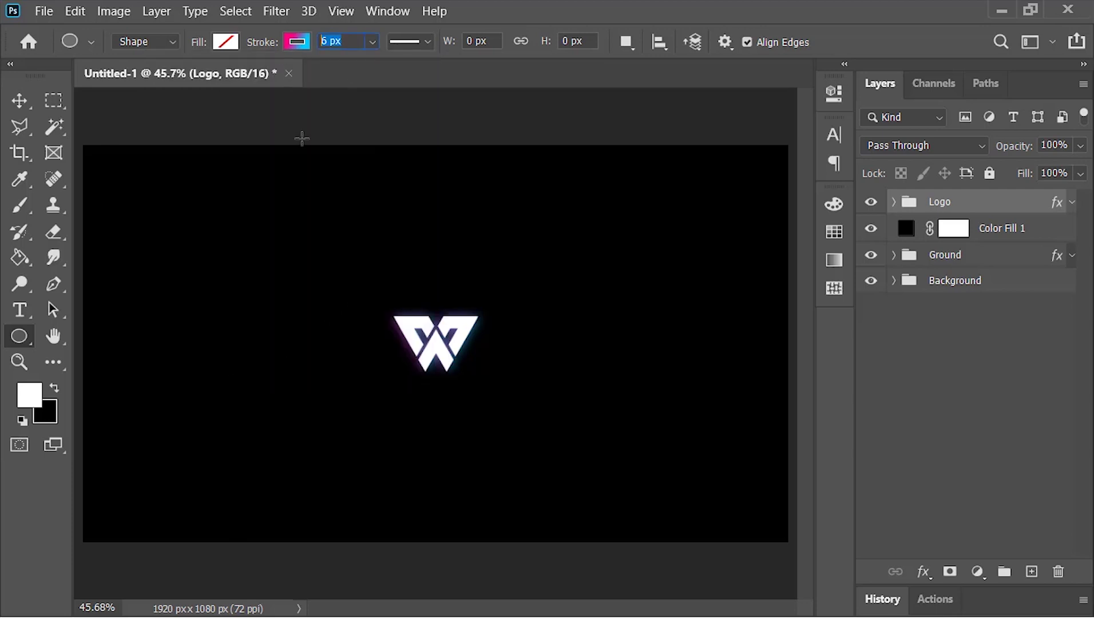
# Draw a 463 px gradient ring around the logo and align it to the canvas centre horizontally and vertically.
pyautogui.press('Return')
pyautogui.moveTo(375, 296); pyautogui.dragTo(566, 428)
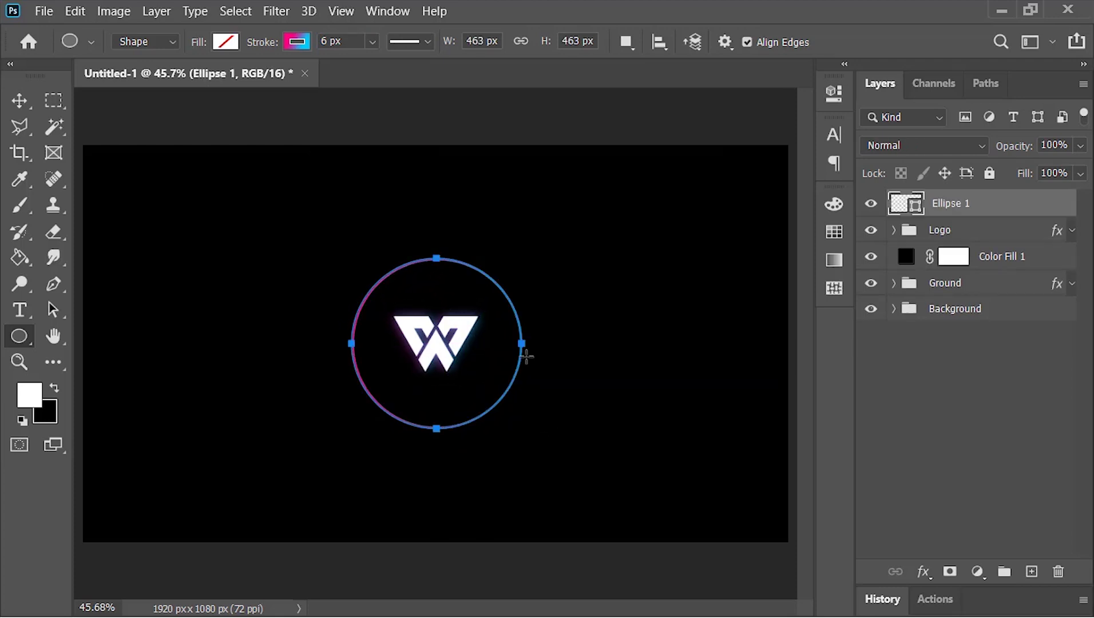
pyautogui.press('v')
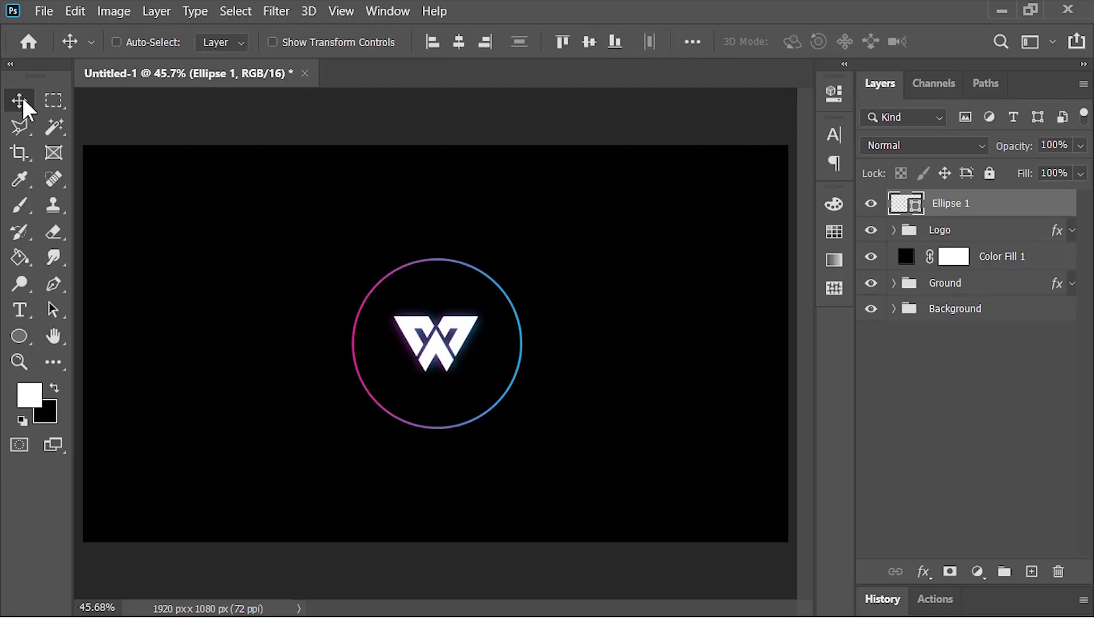
pyautogui.click(692, 41)
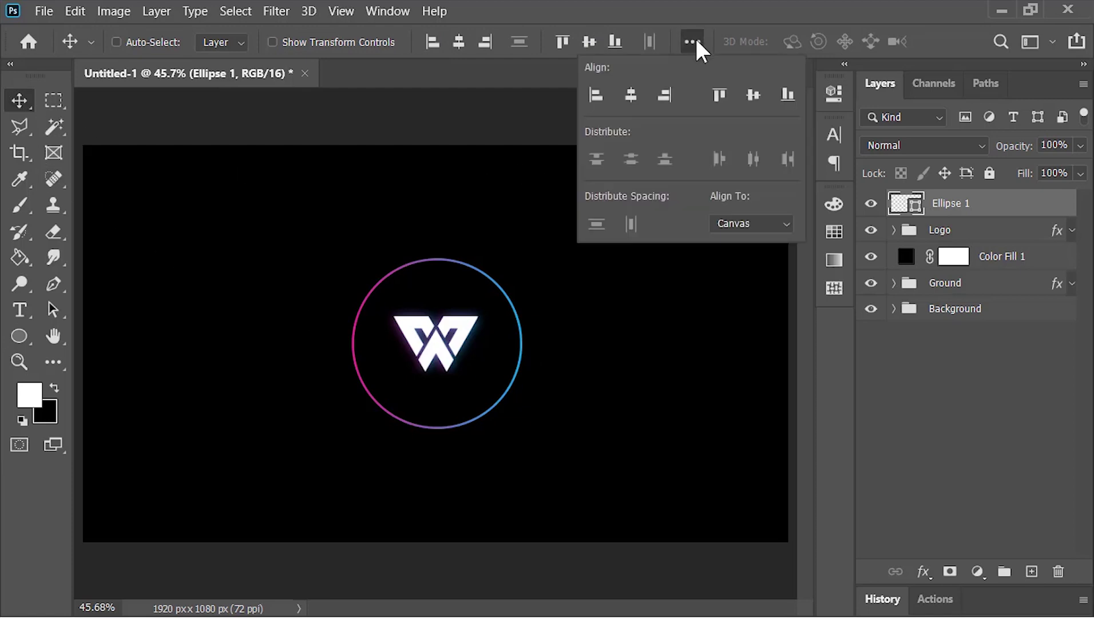
pyautogui.click(758, 222)
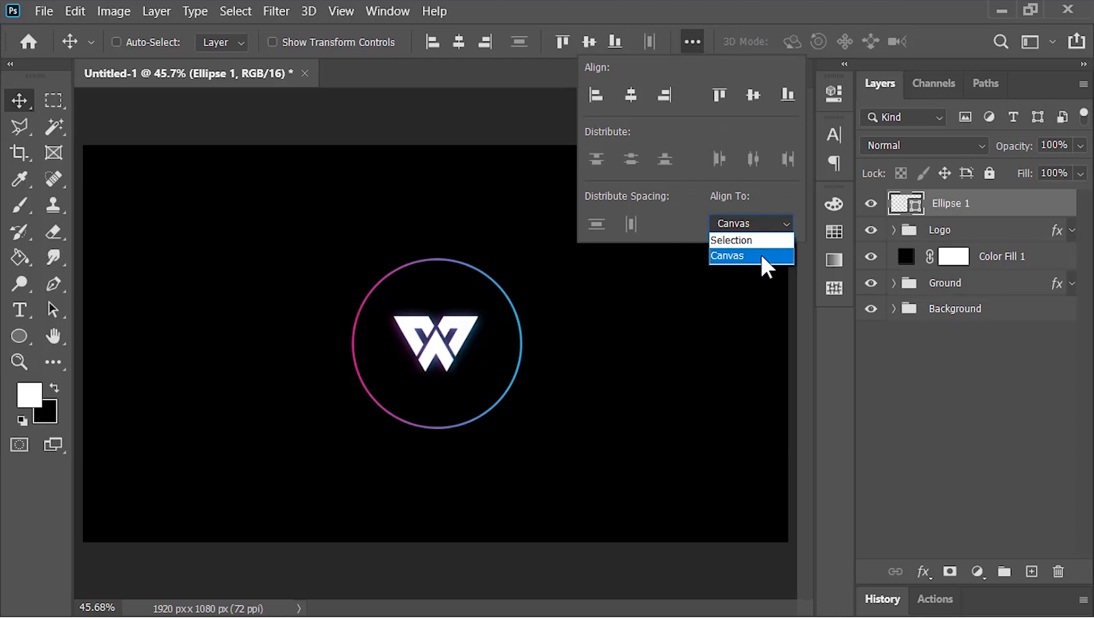
pyautogui.click(762, 254)
pyautogui.click(631, 101)
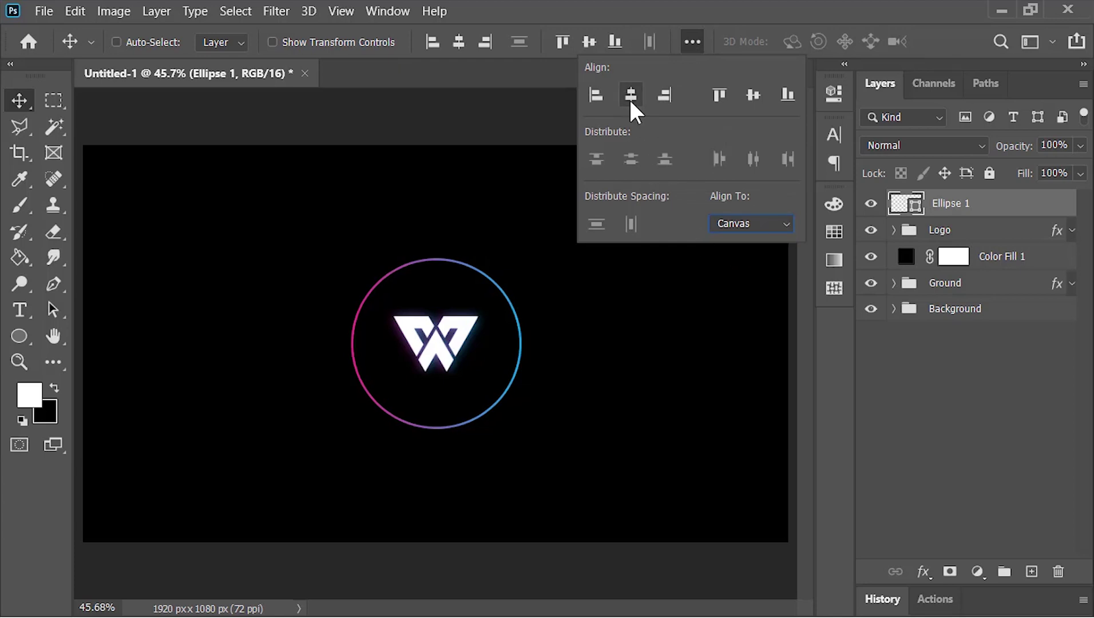
pyautogui.click(751, 100)
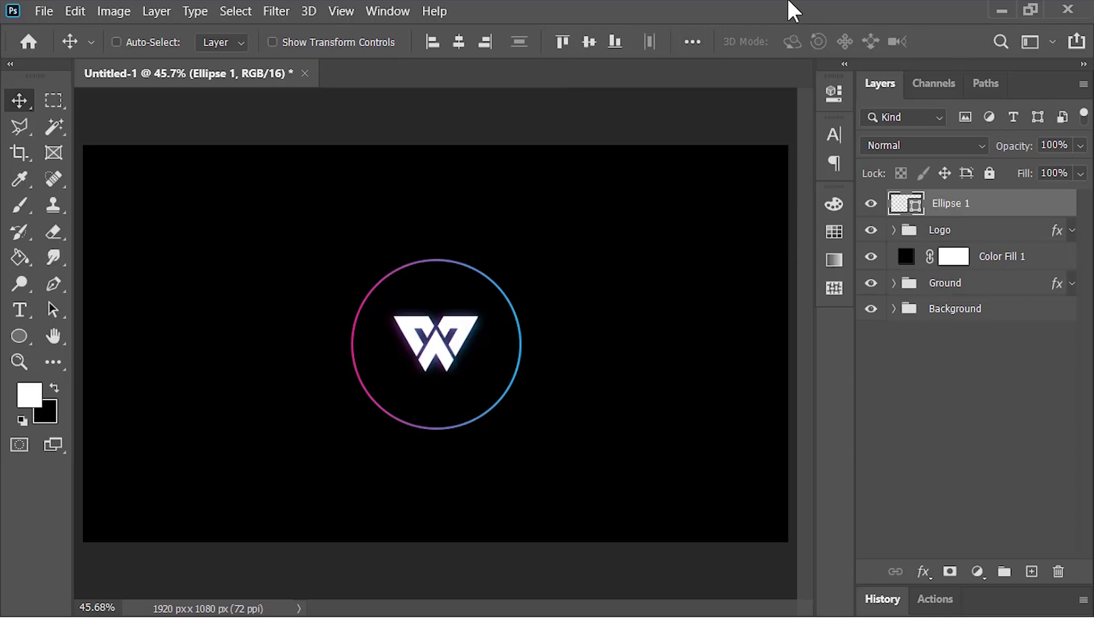
# Nudge the ring up, rename its layer Ring, and convert it to a smart object.
pyautogui.hotkey('shift', 'Up')
pyautogui.hotkey('shift', 'Up')
pyautogui.doubleClick(950, 204)
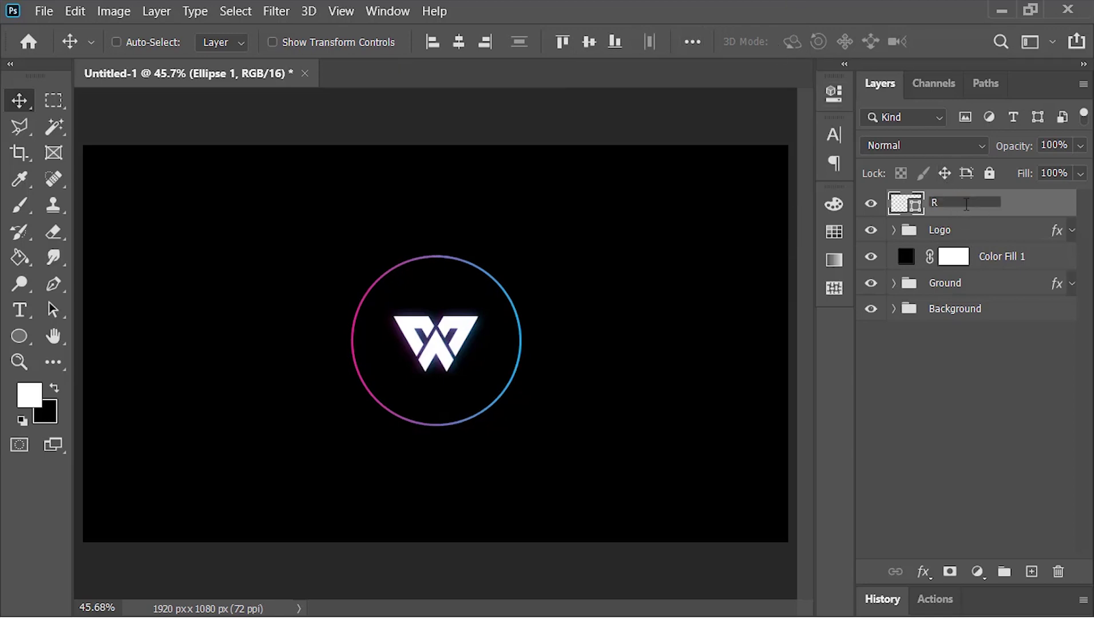
pyautogui.write('Ring')
pyautogui.press('Return')
pyautogui.rightClick(991, 207)
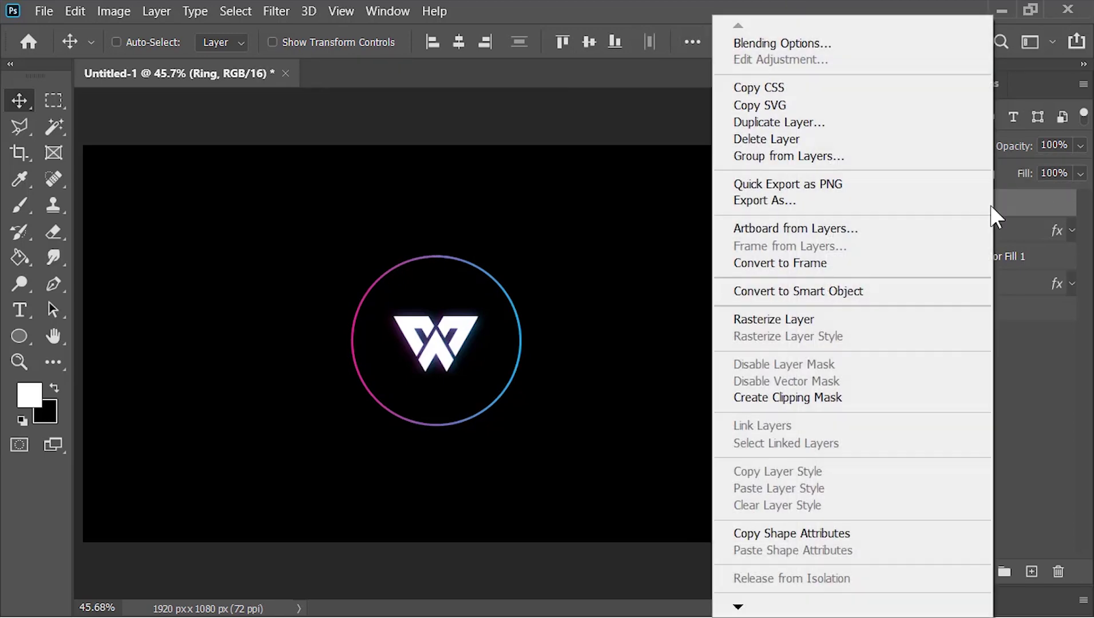
pyautogui.click(879, 289)
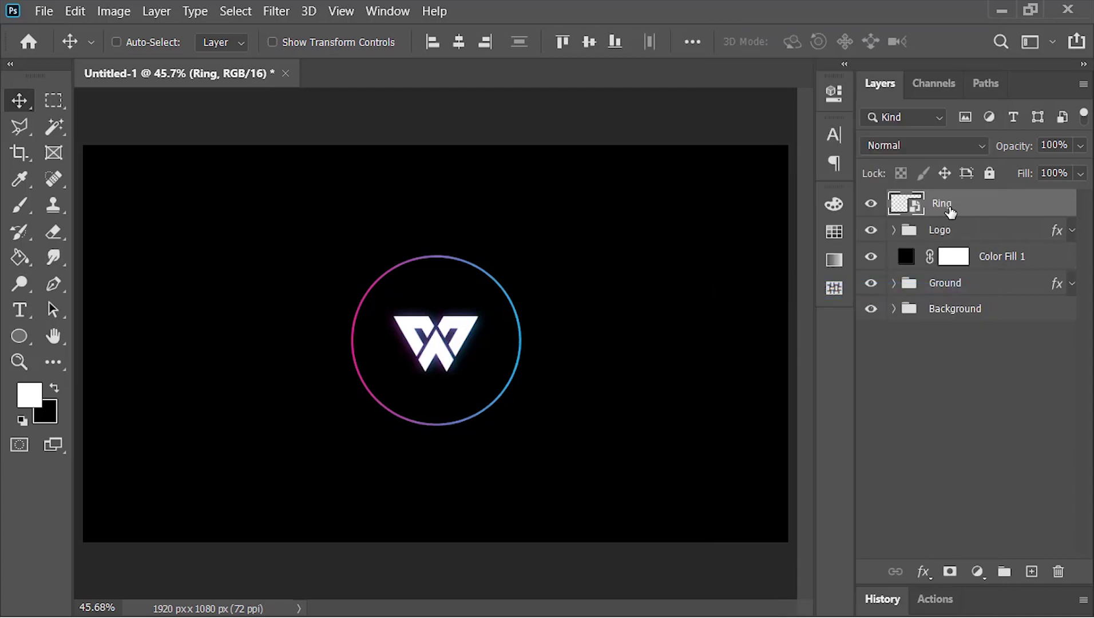
# Duplicate the Ring layer and name the copy Glow.
pyautogui.hotkey('ctrl', 'j')
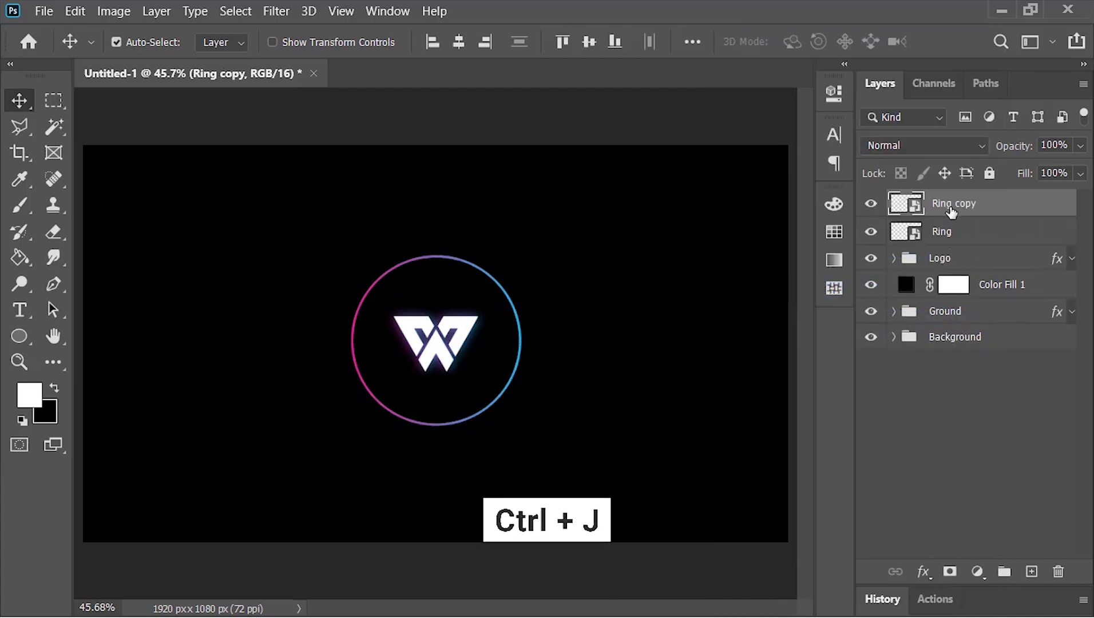
pyautogui.doubleClick(950, 204)
pyautogui.write('Glow')
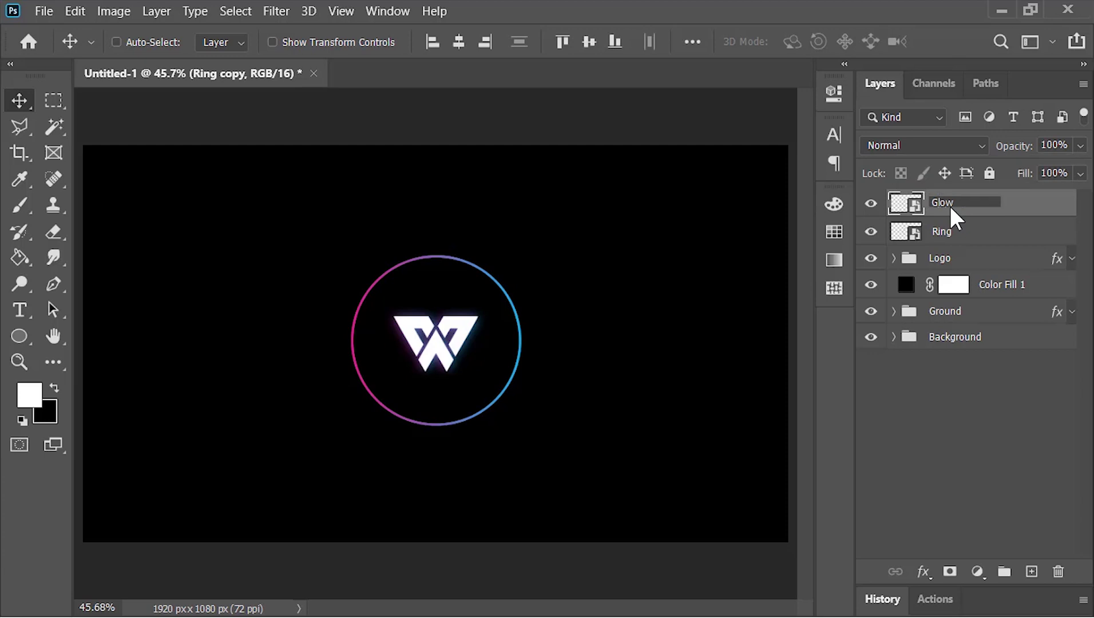
pyautogui.press('Return')
# Set Glow to Linear Dodge (Add), apply a 10 px Gaussian Blur, and duplicate it.
pyautogui.click(941, 144)
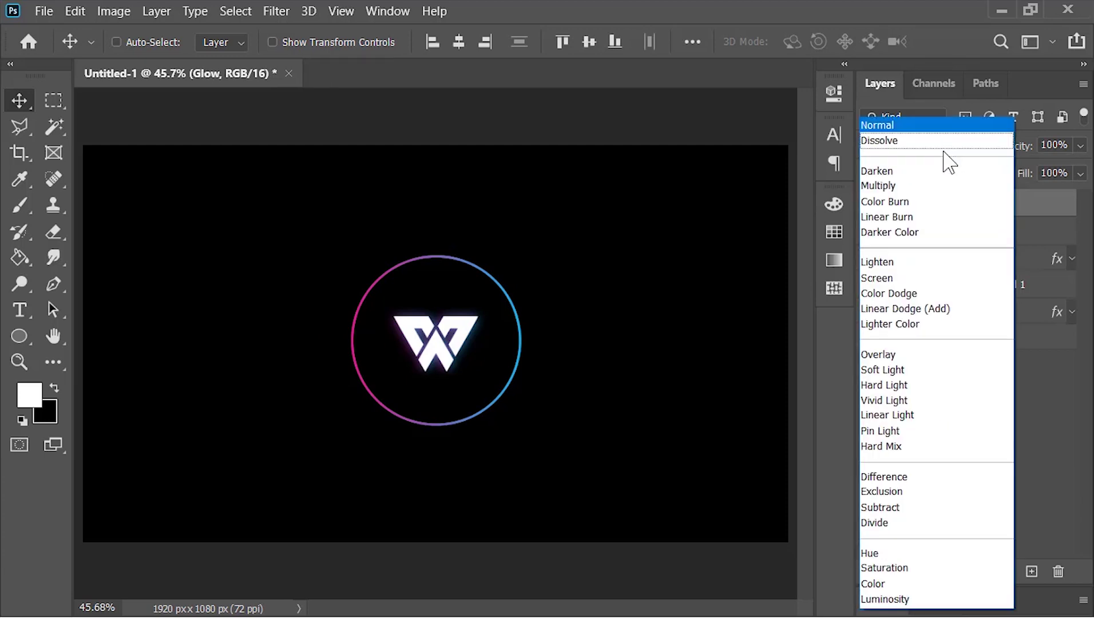
pyautogui.click(973, 305)
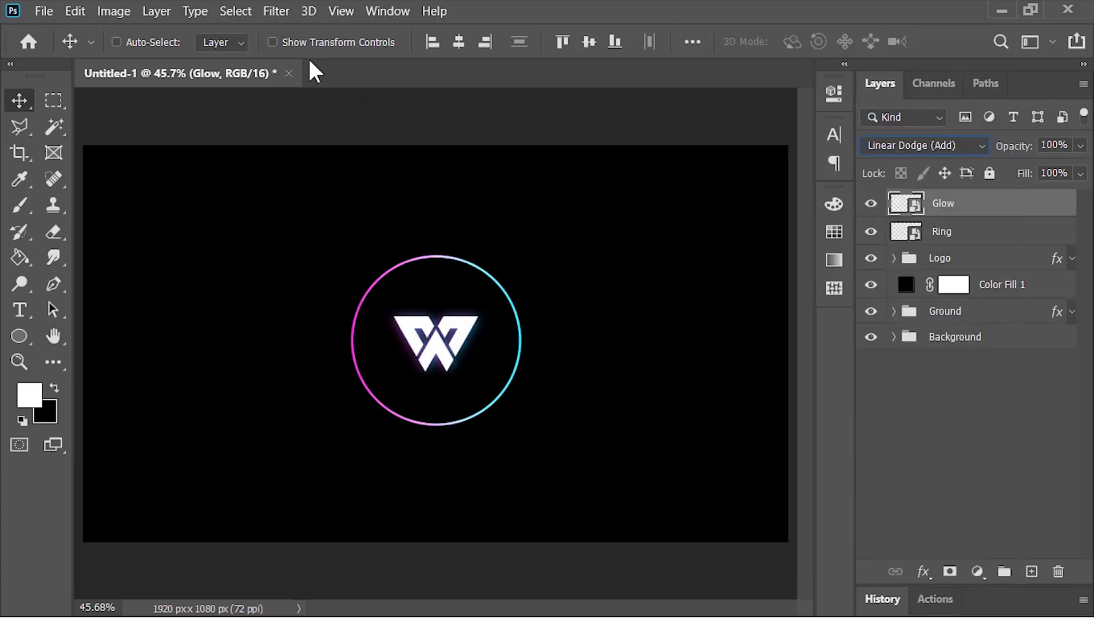
pyautogui.click(274, 13)
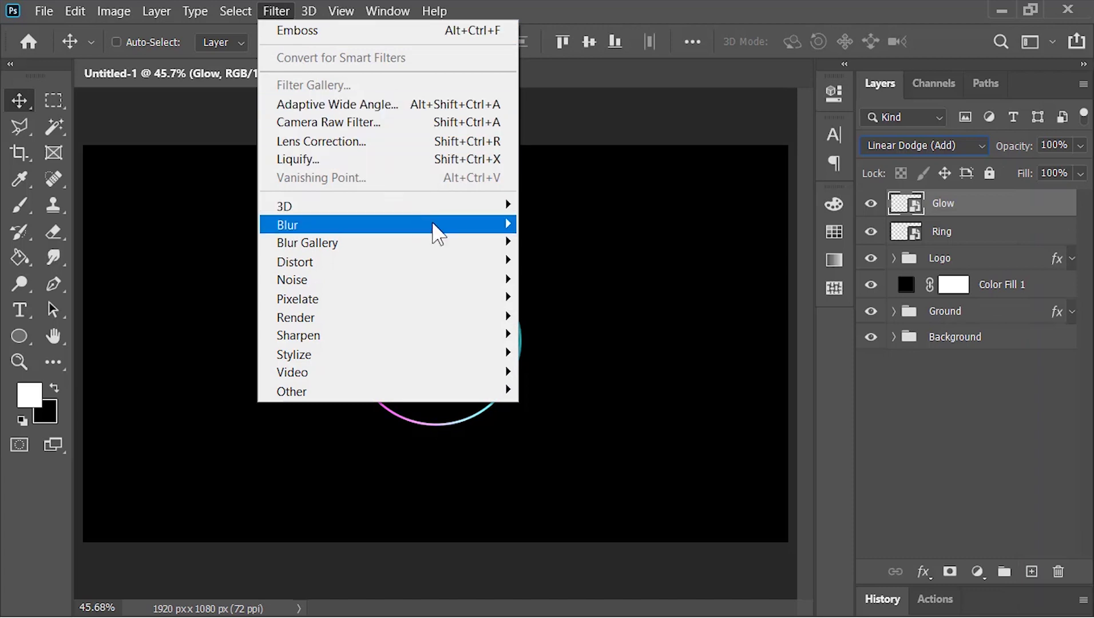
pyautogui.moveTo(442, 228)
pyautogui.click(616, 298)
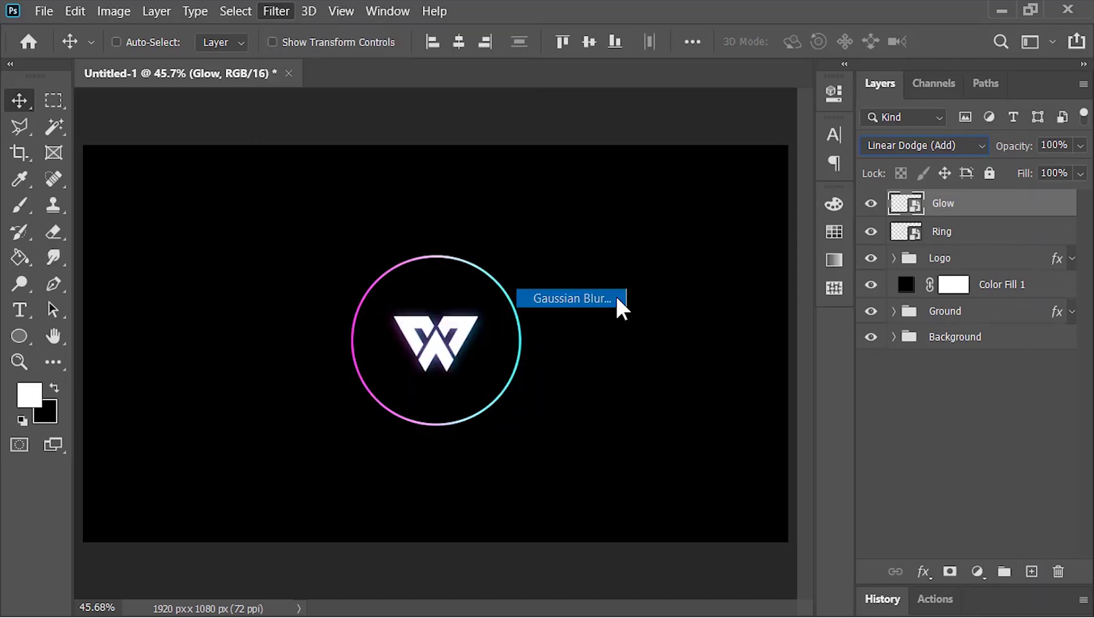
pyautogui.write('10')
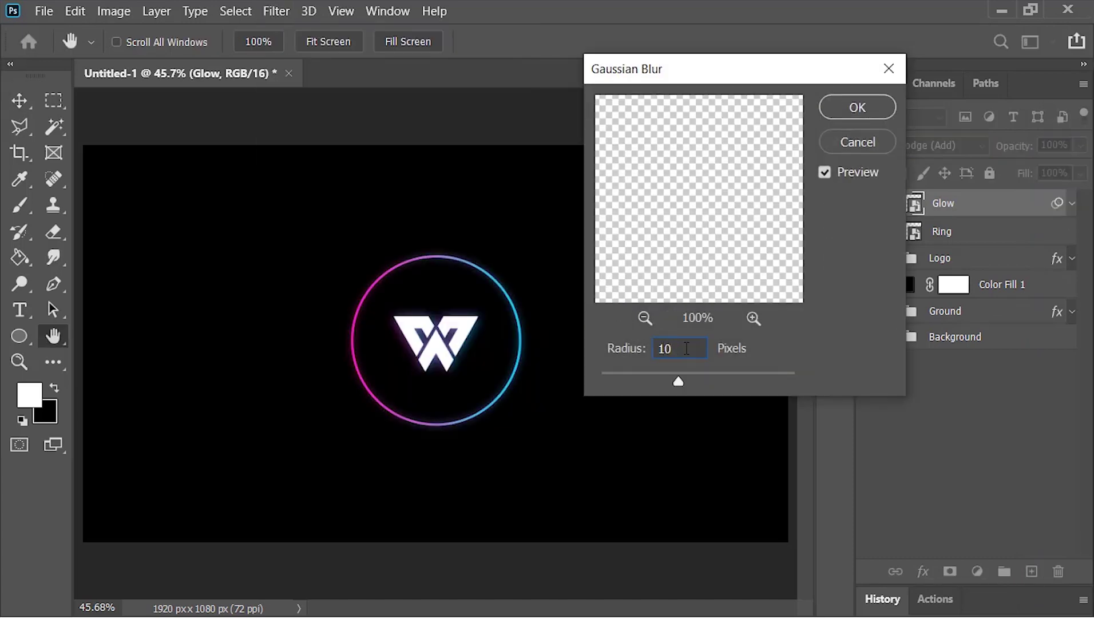
pyautogui.click(850, 109)
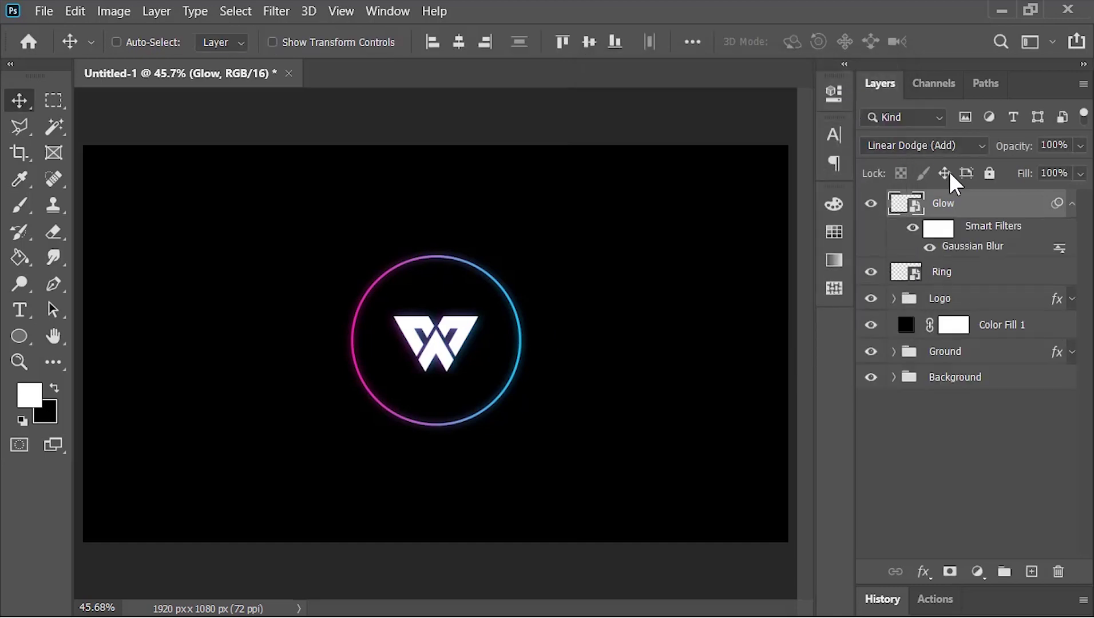
pyautogui.hotkey('ctrl', 'j')
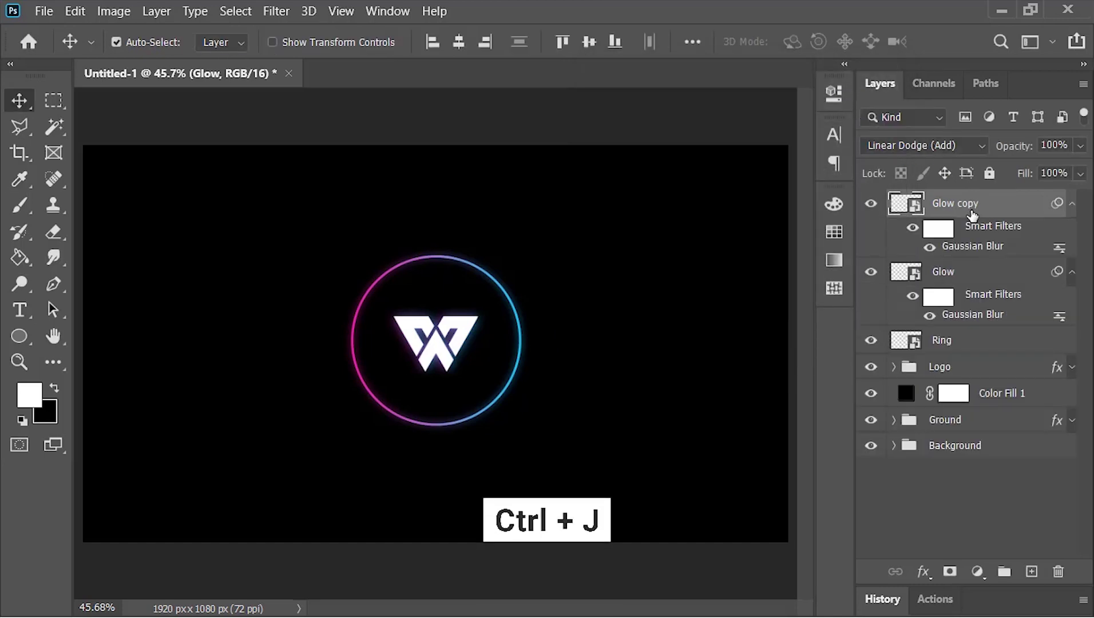
# Raise the successive Glow copies' blur radius to 20, 30 and 40 px, duplicating after each.
pyautogui.doubleClick(973, 247)
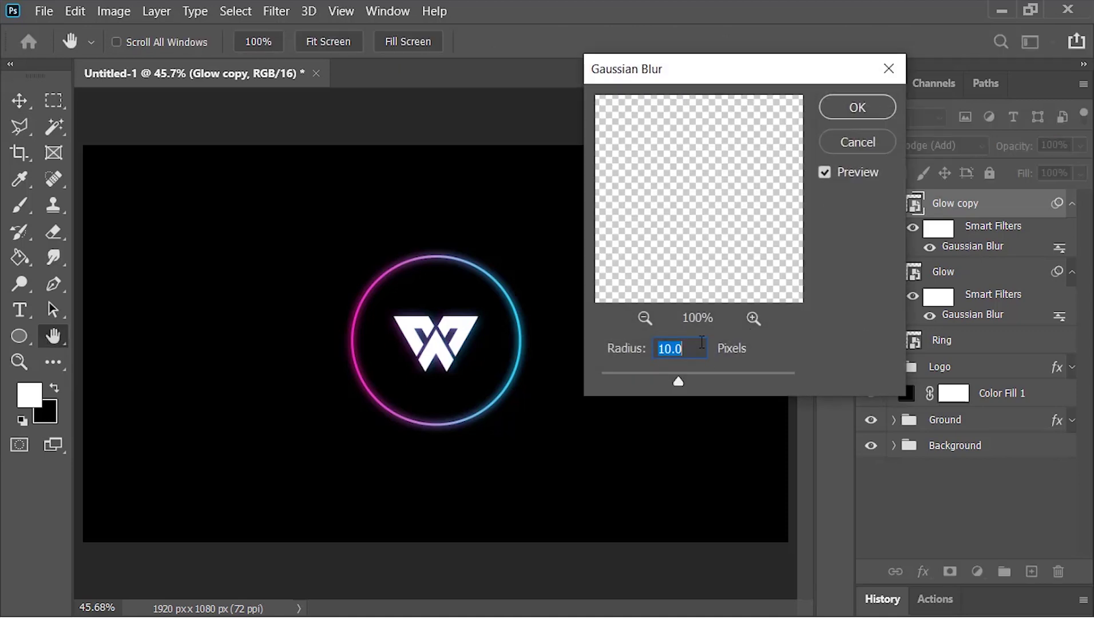
pyautogui.write('20')
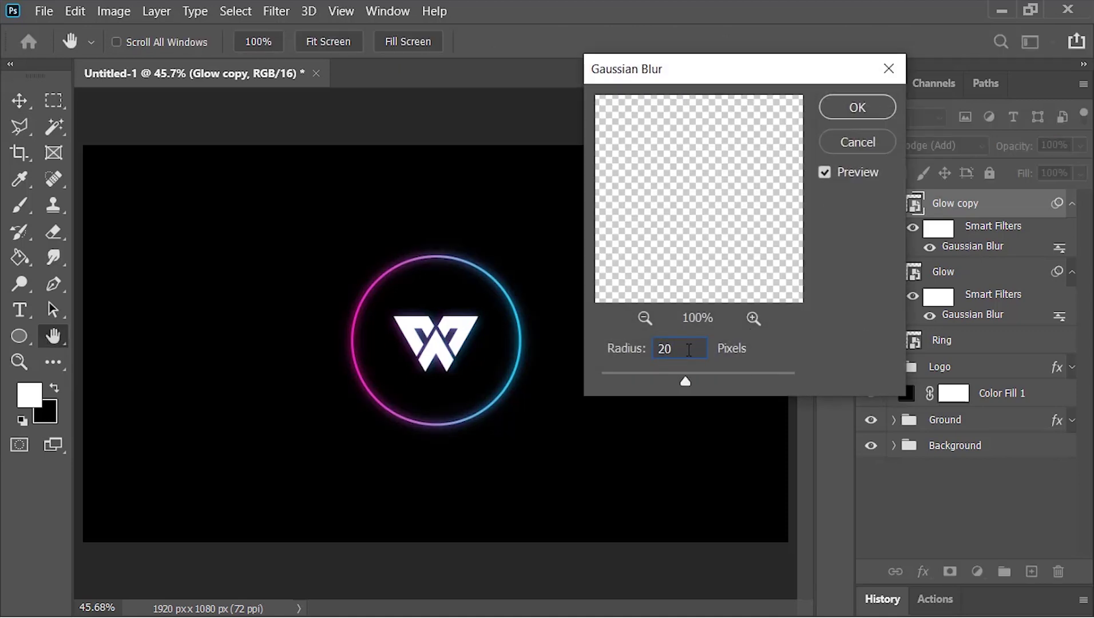
pyautogui.click(859, 107)
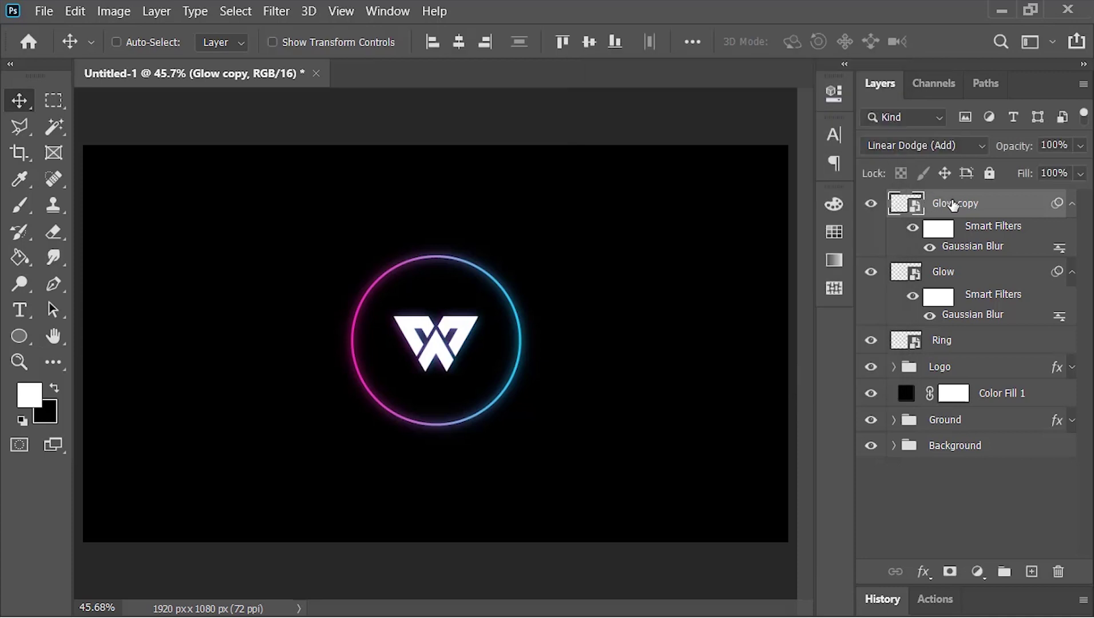
pyautogui.hotkey('ctrl', 'j')
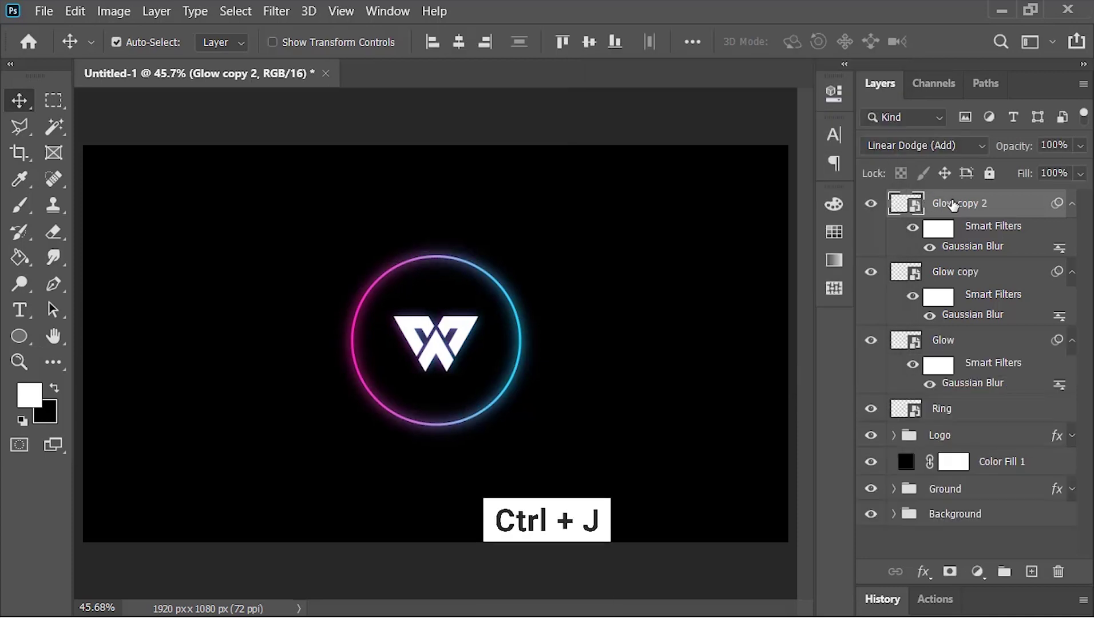
pyautogui.doubleClick(969, 247)
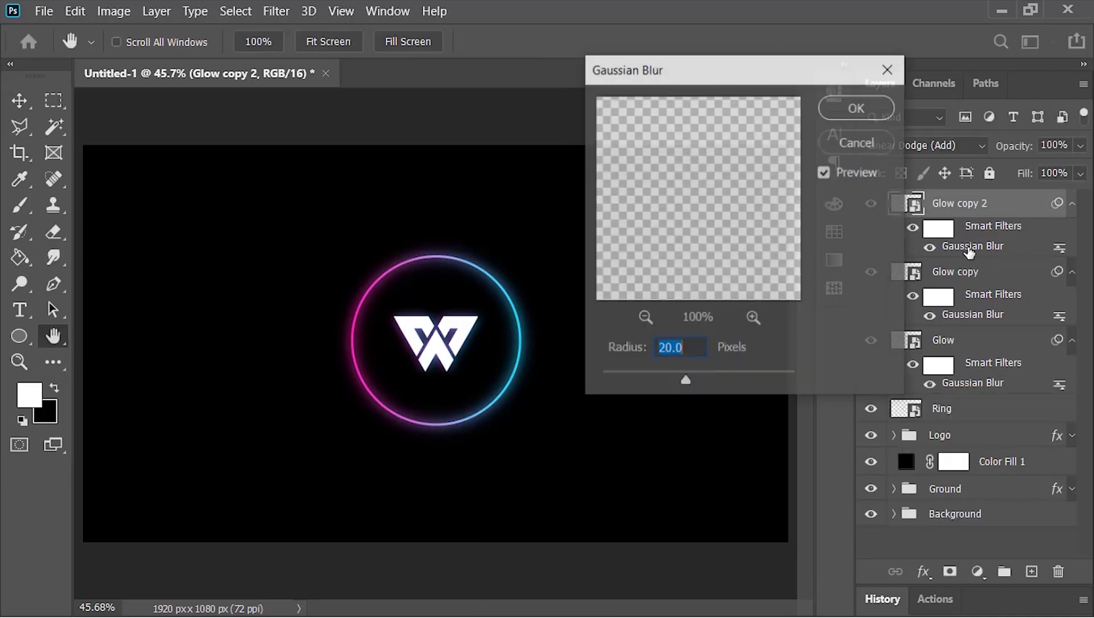
pyautogui.write('30')
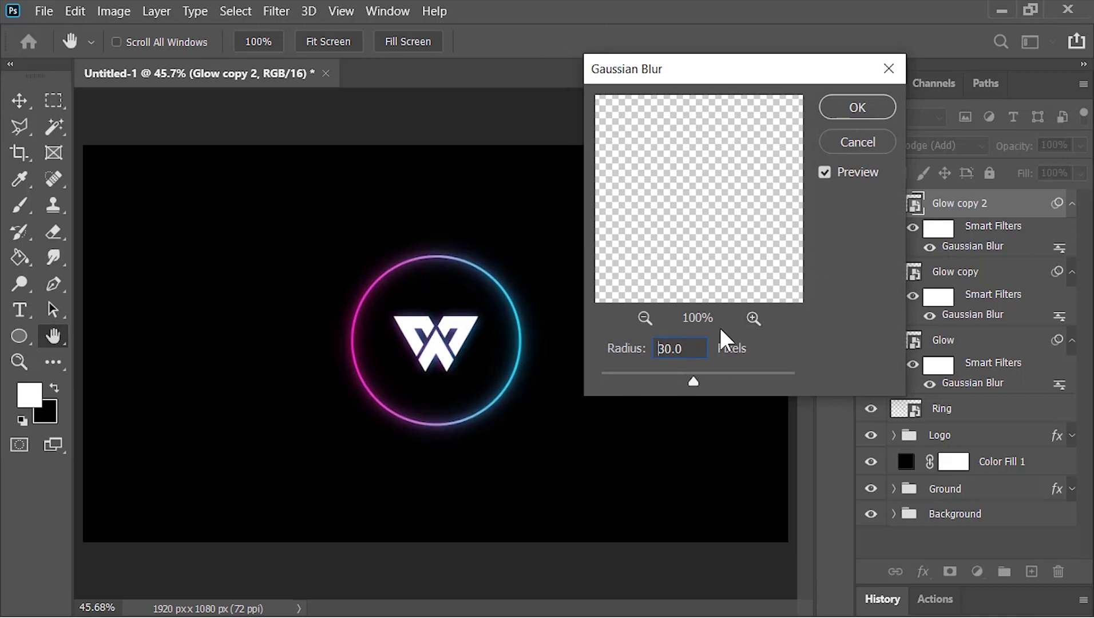
pyautogui.press('Return')
pyautogui.hotkey('ctrl', 'j')
pyautogui.doubleClick(967, 247)
pyautogui.write('40')
pyautogui.press('Return')
pyautogui.hotkey('ctrl', 'j')
# Continue the Glow copies with blurs of 50, 60, 90 and 100 px, then collapse the filter lists.
pyautogui.doubleClick(967, 248)
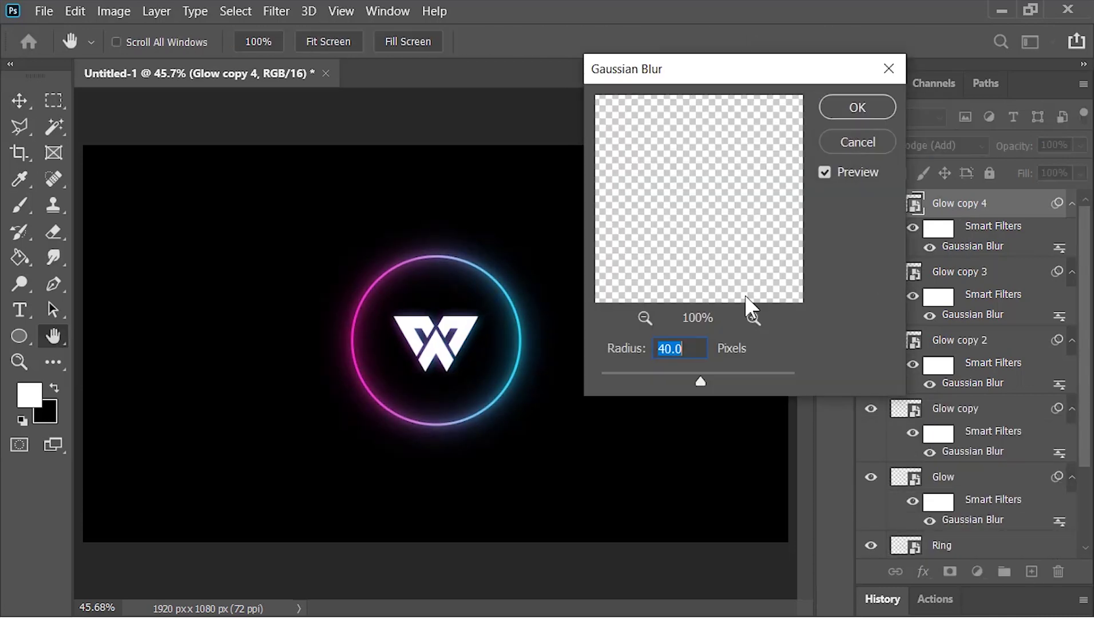
pyautogui.write('50')
pyautogui.press('Return')
pyautogui.hotkey('ctrl', 'j')
pyautogui.doubleClick(973, 247)
pyautogui.write('60')
pyautogui.press('Return')
pyautogui.hotkey('ctrl', 'j')
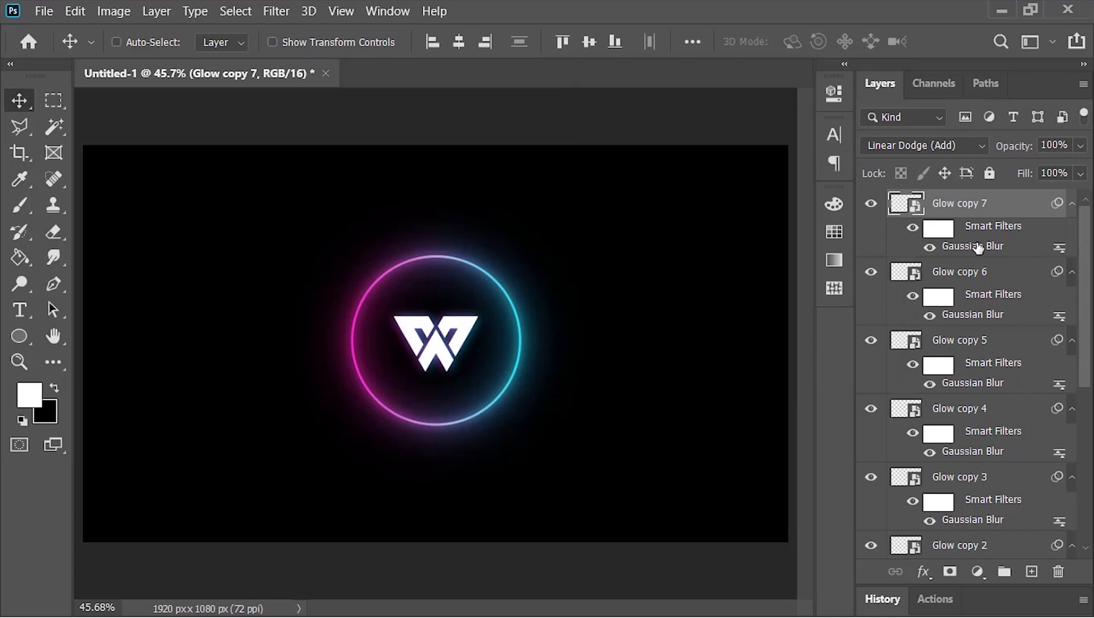
pyautogui.doubleClick(972, 248)
pyautogui.write('90')
pyautogui.press('Return')
pyautogui.hotkey('ctrl', 'j')
pyautogui.doubleClick(973, 247)
pyautogui.write('100')
pyautogui.press('Return')
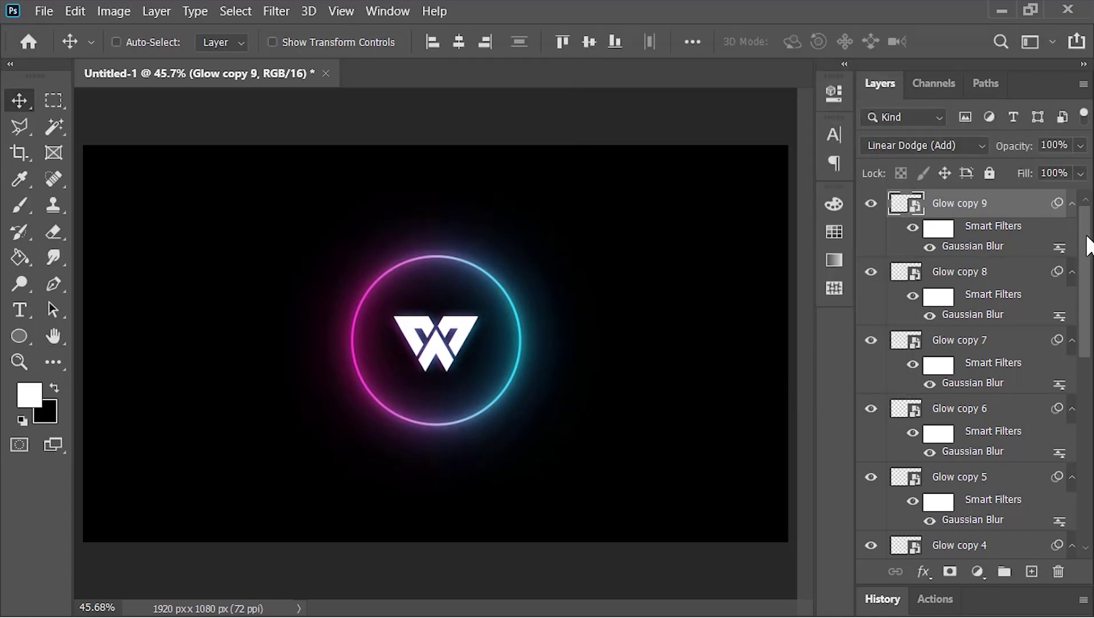
pyautogui.moveTo(1088, 245); pyautogui.dragTo(1077, 457)
pyautogui.keyDown('alt'); pyautogui.click(1072, 373); pyautogui.keyUp('alt')
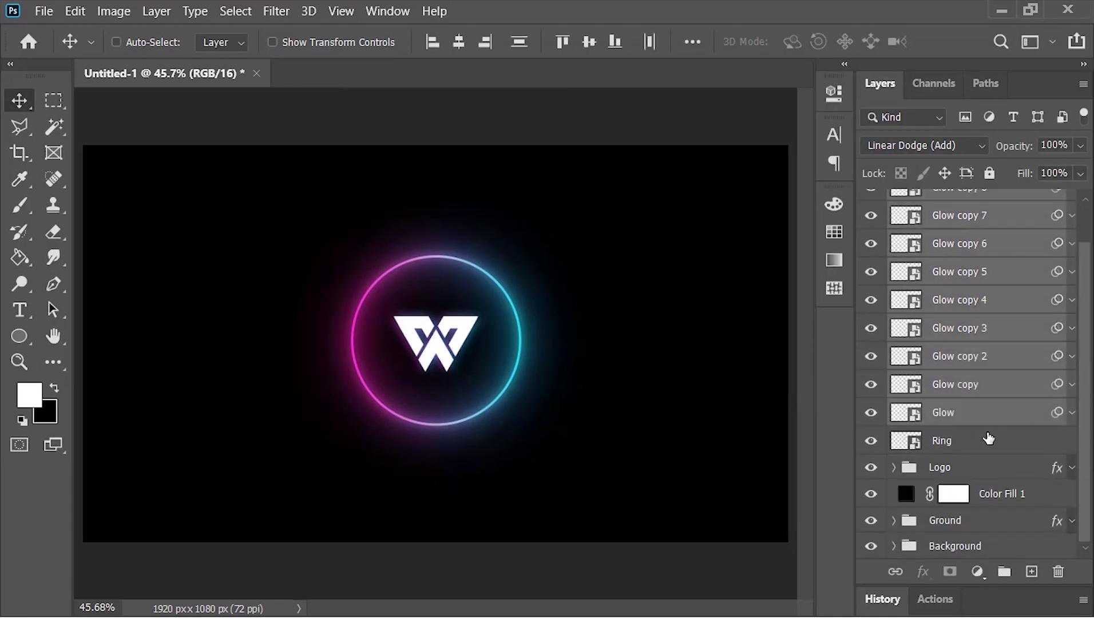
pyautogui.click(906, 451)
# Give the Ring layer a white Color Overlay at 35% opacity.
pyautogui.rightClick(909, 450)
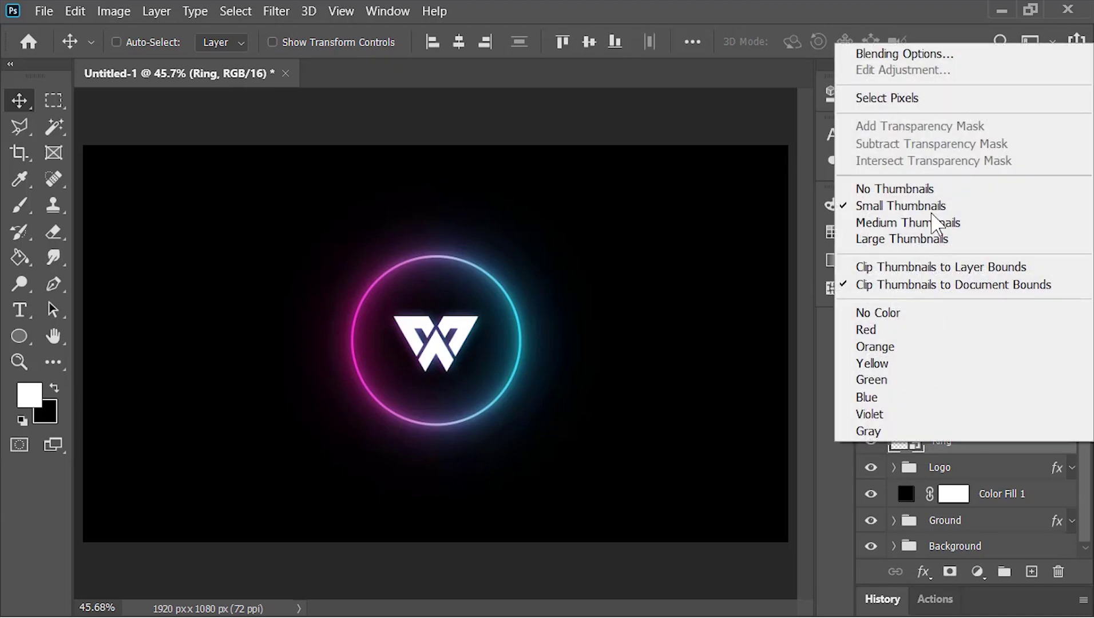
pyautogui.click(945, 52)
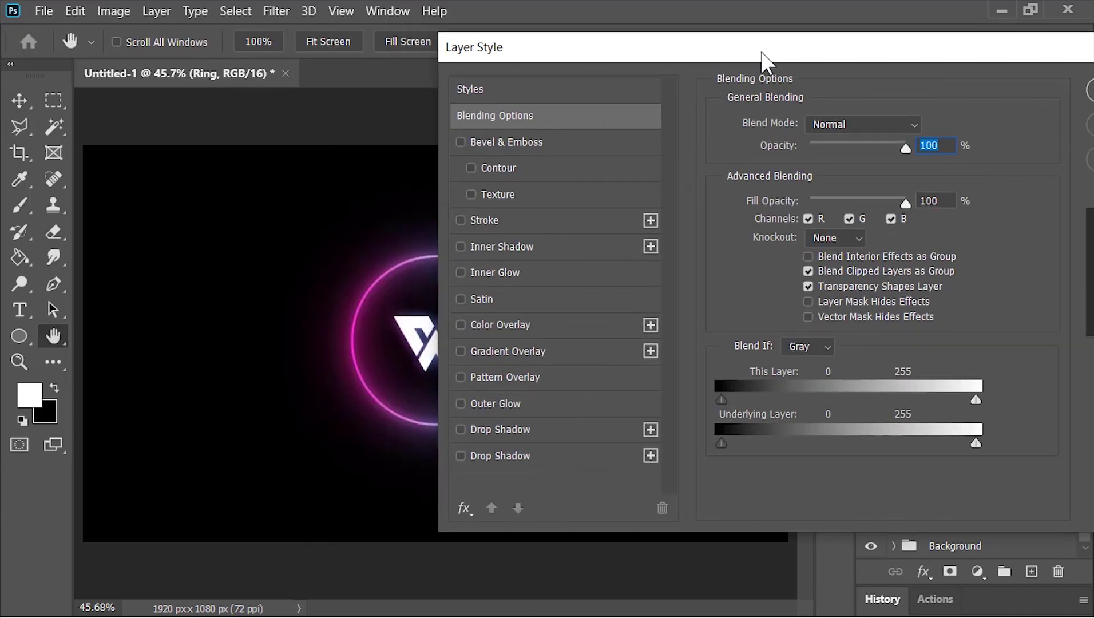
pyautogui.click(580, 326)
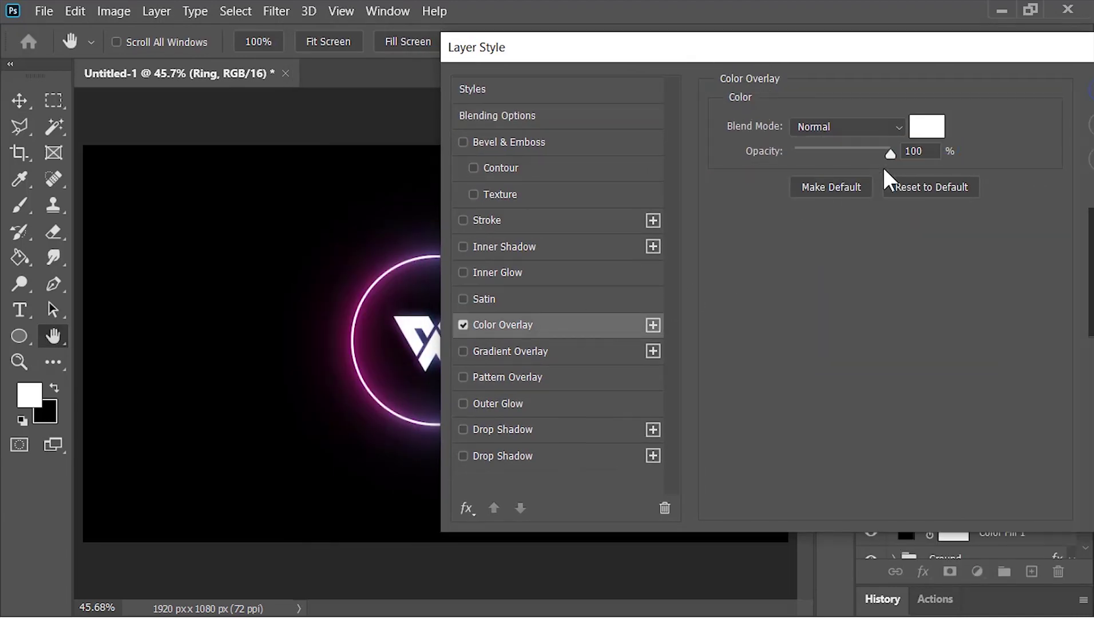
pyautogui.click(927, 127)
pyautogui.click(1005, 66)
pyautogui.doubleClick(932, 154)
pyautogui.write('35')
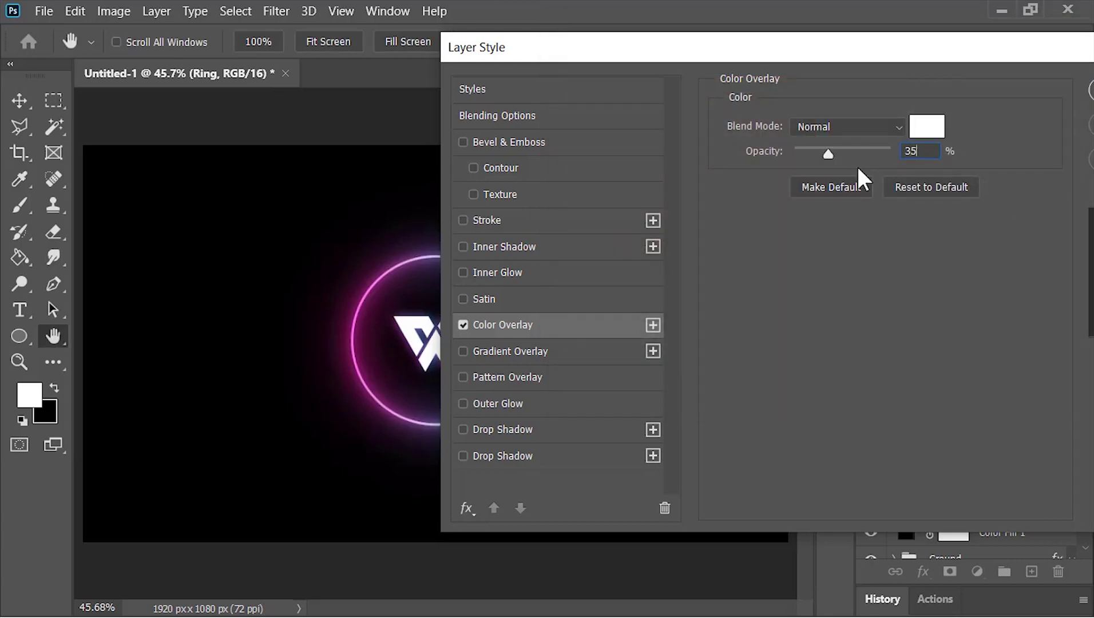
pyautogui.moveTo(932, 58); pyautogui.dragTo(762, 68)
pyautogui.click(959, 107)
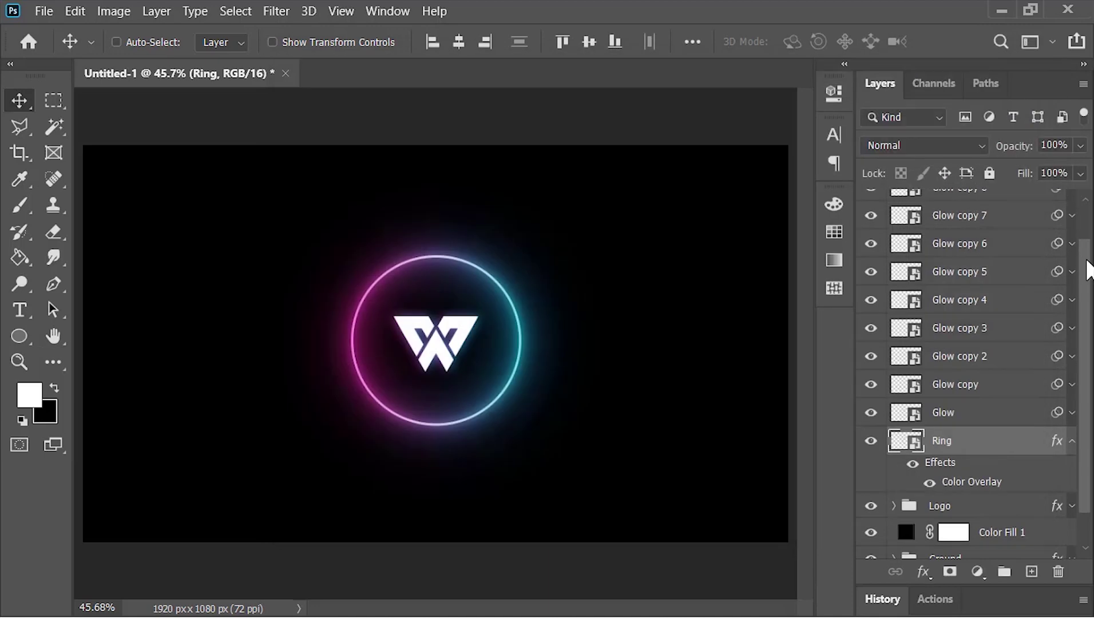
pyautogui.click(1072, 442)
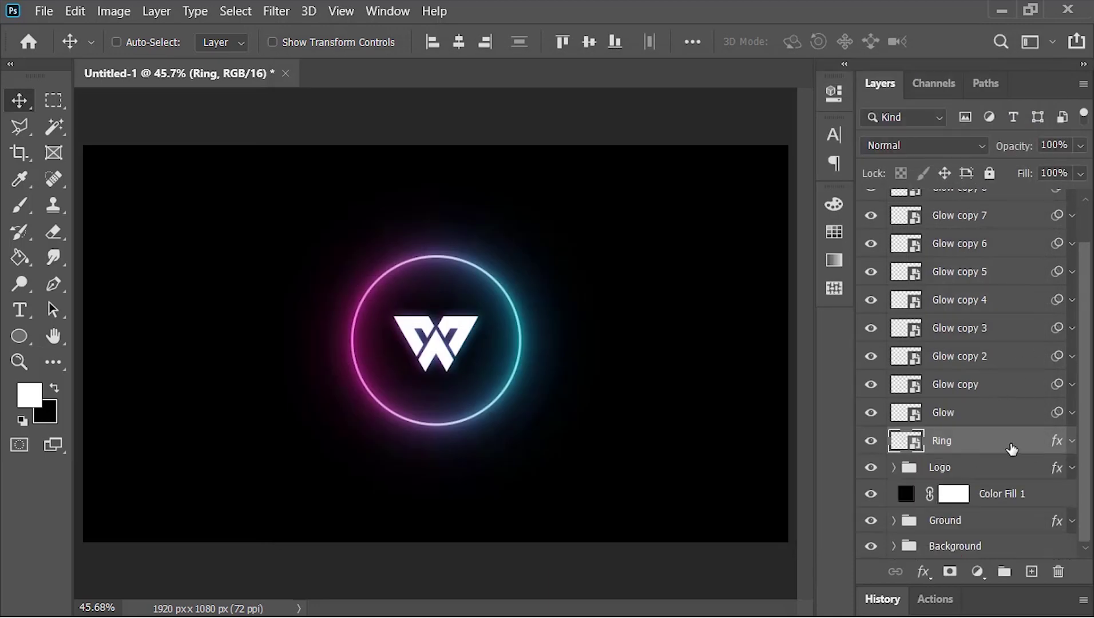
# Group all layers from Glow copy 9 down to Ring together.
pyautogui.scroll(2, 963, 213)
pyautogui.keyDown('shift'); pyautogui.click(958, 205); pyautogui.keyUp('shift')
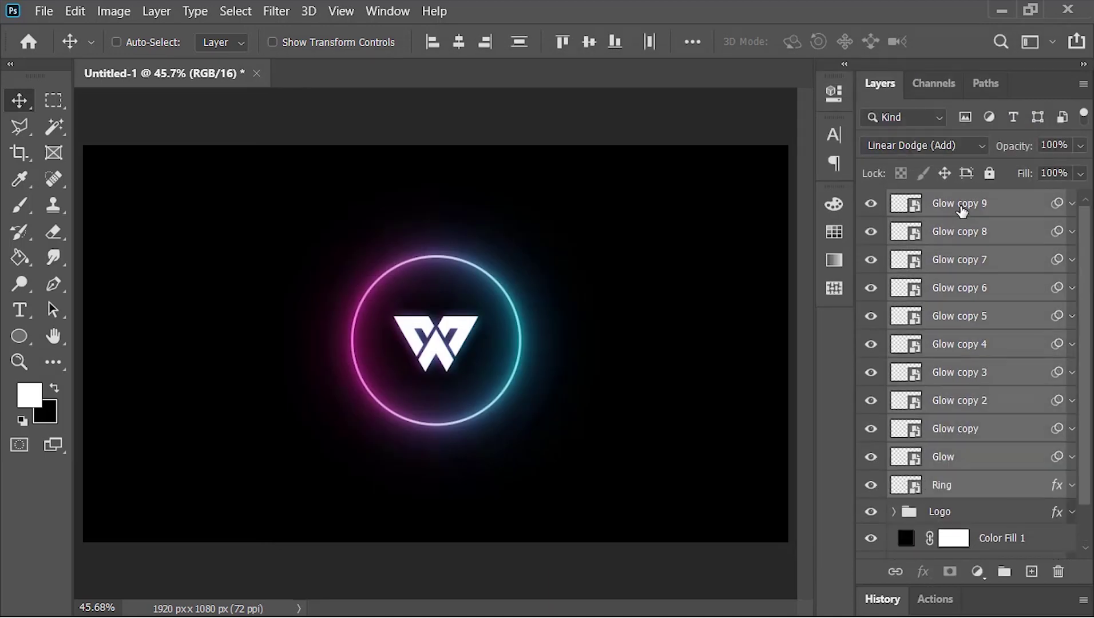
pyautogui.hotkey('ctrl', 'g')
# Rename the new group to Glowing Ring.
pyautogui.doubleClick(942, 206)
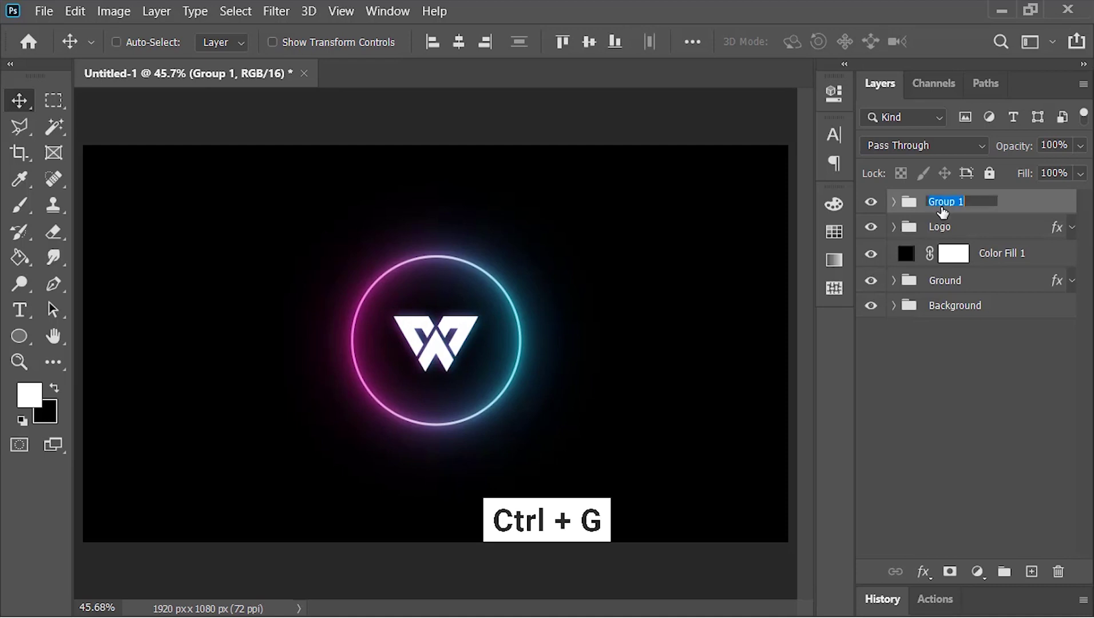
pyautogui.write('Glowing Ring')
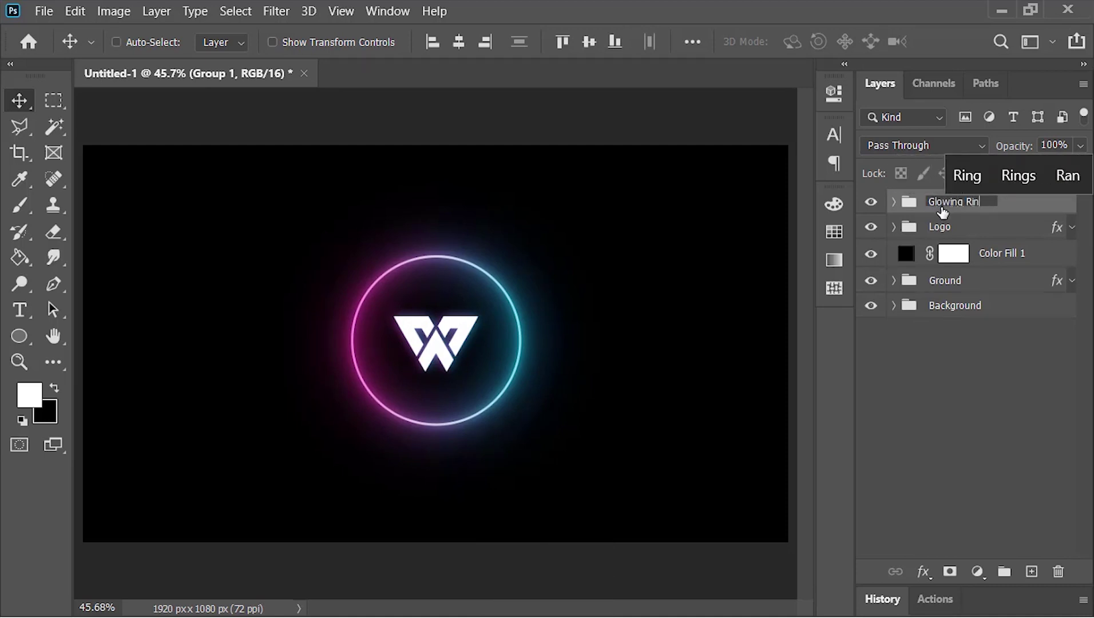
pyautogui.press('Return')
# Merge Glowing Ring, Logo and Color Fill 1 into a smart object named Logo Design.
pyautogui.keyDown('shift'); pyautogui.click(999, 258); pyautogui.keyUp('shift')
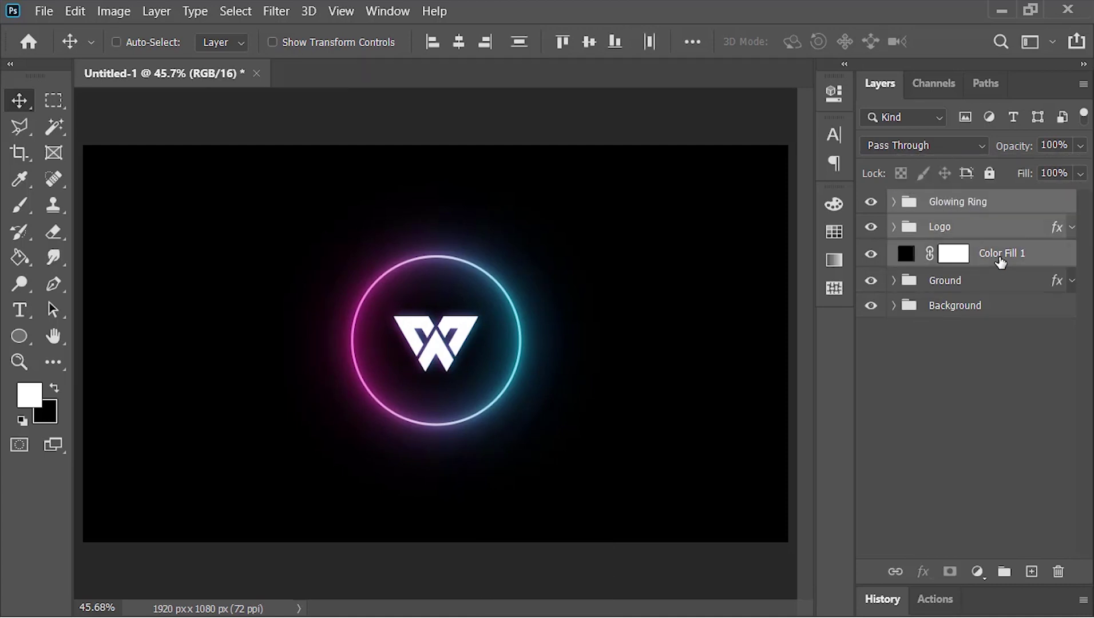
pyautogui.rightClick(966, 207)
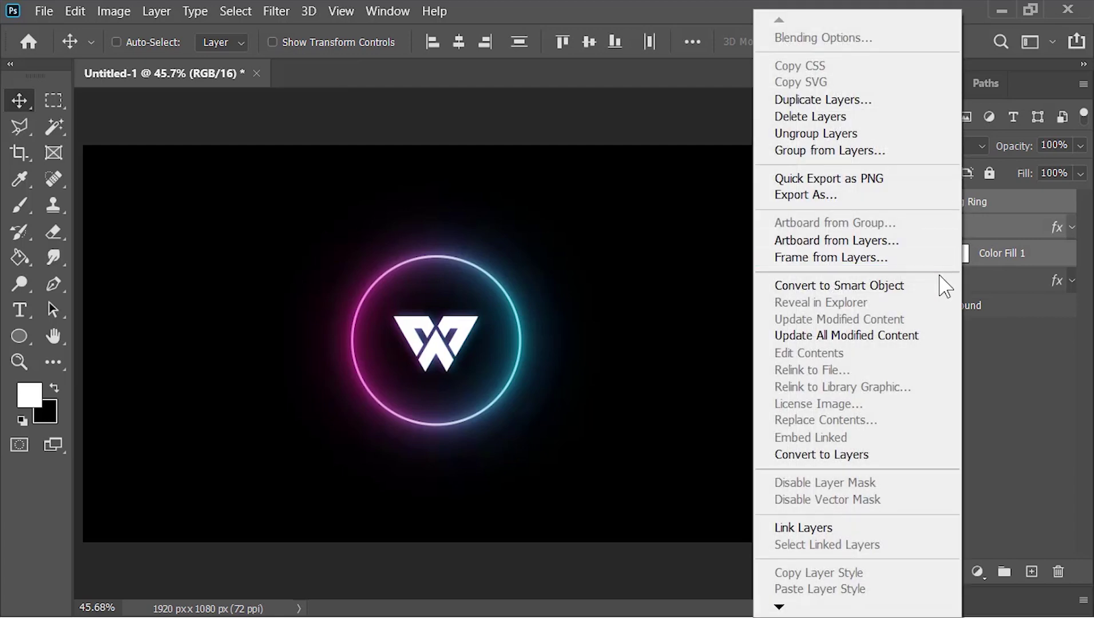
pyautogui.click(939, 286)
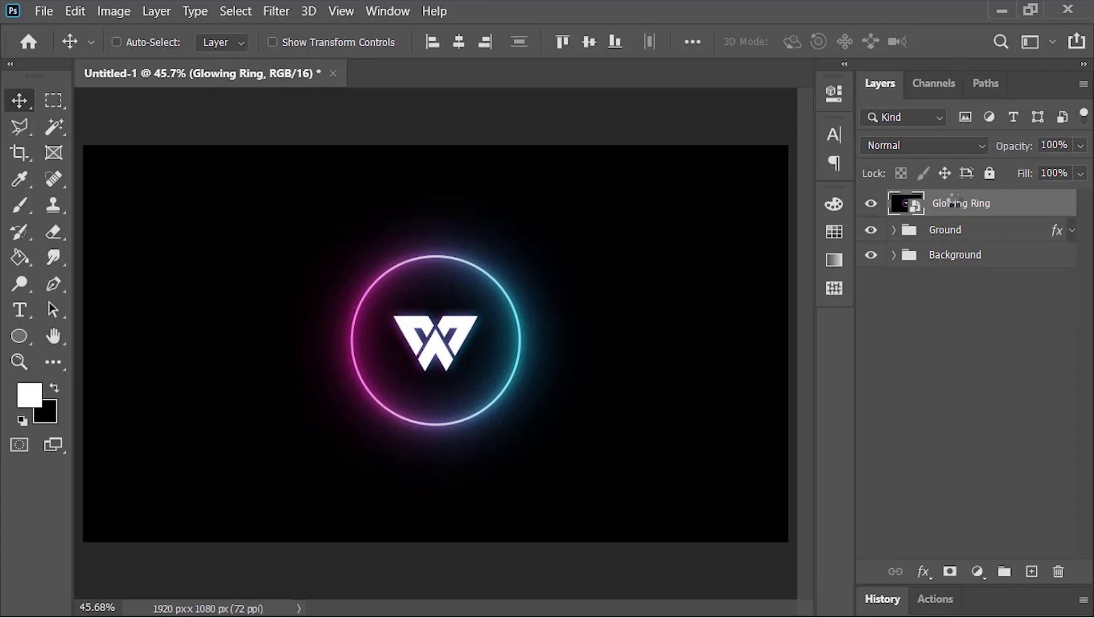
pyautogui.doubleClick(953, 203)
pyautogui.write('Logo De')
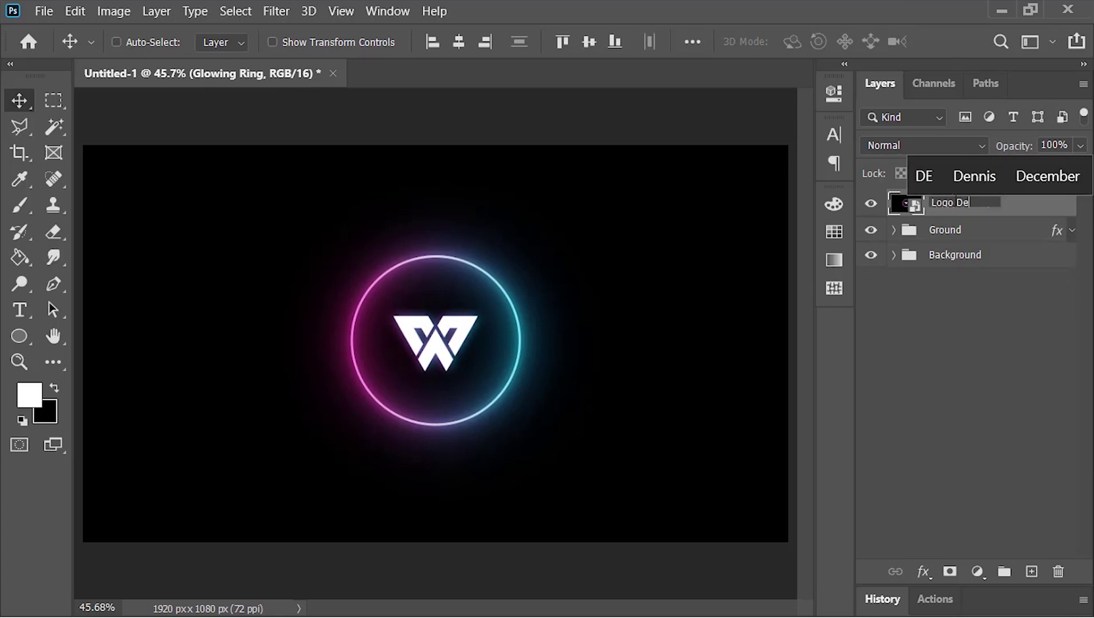
pyautogui.write('sign')
pyautogui.press('Return')
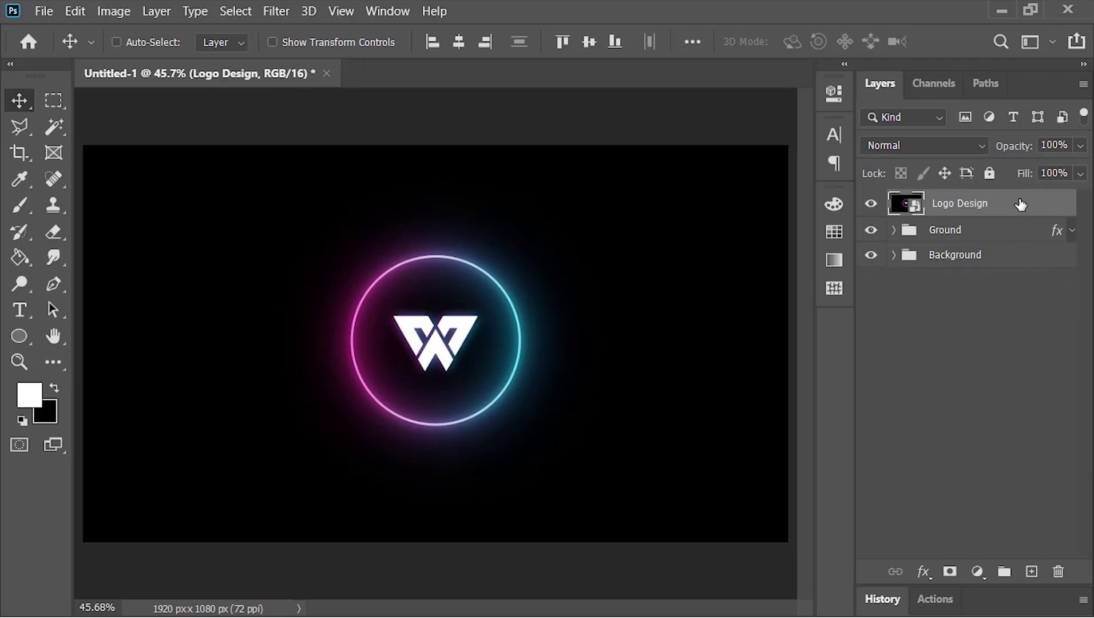
pyautogui.click(932, 140)
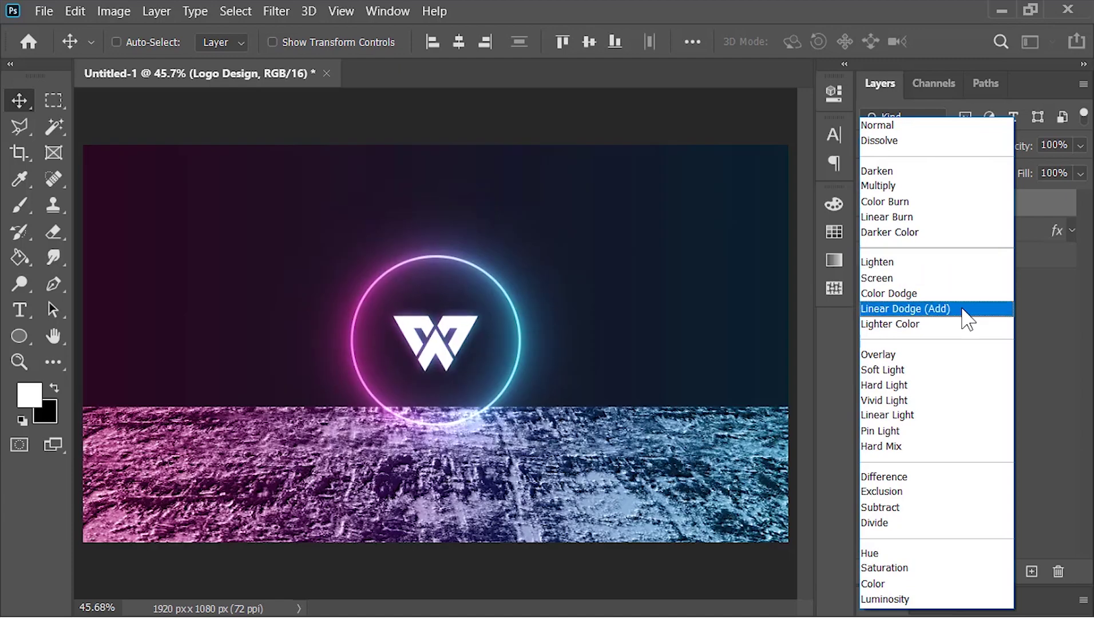
# Blend Logo Design as Linear Dodge (Add), raise it about 107 px, and duplicate it.
pyautogui.click(966, 312)
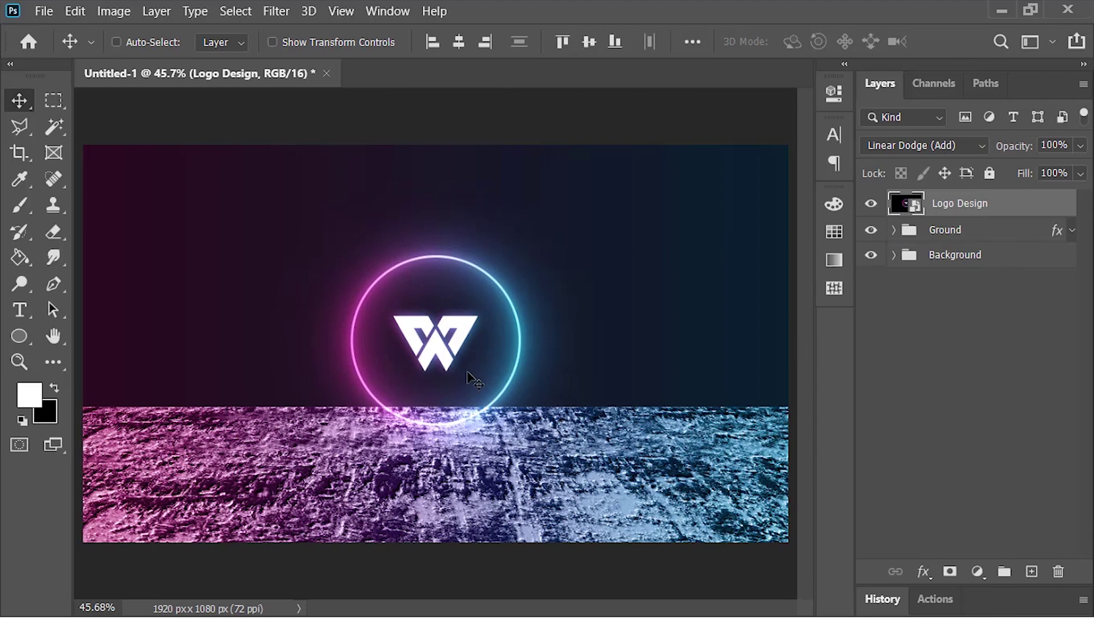
pyautogui.moveTo(468, 378); pyautogui.dragTo(477, 310)
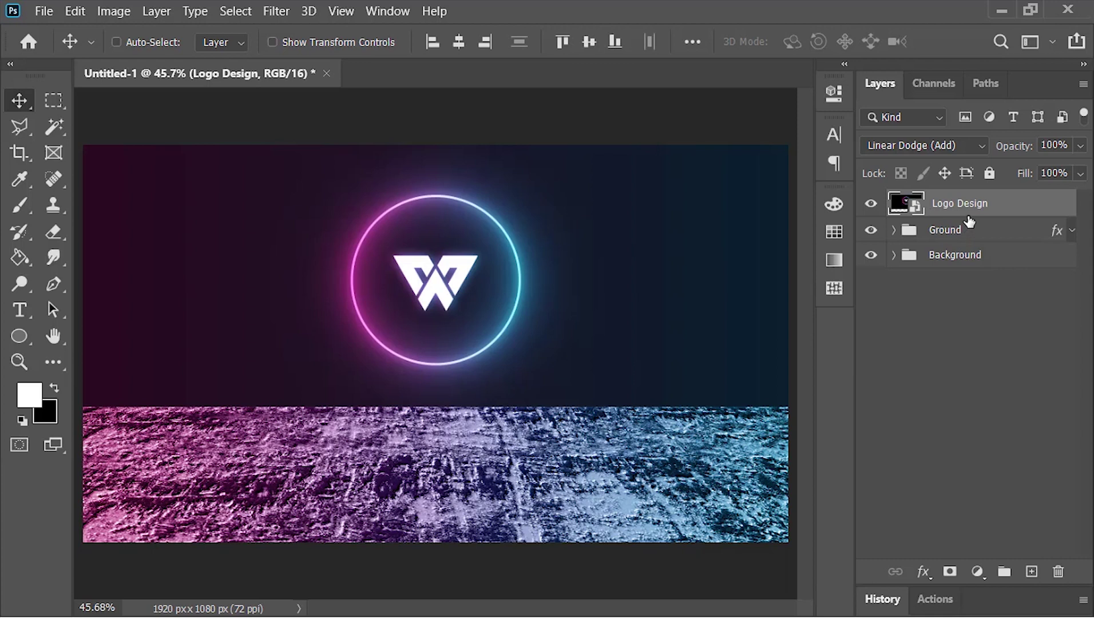
pyautogui.hotkey('ctrl', 'j')
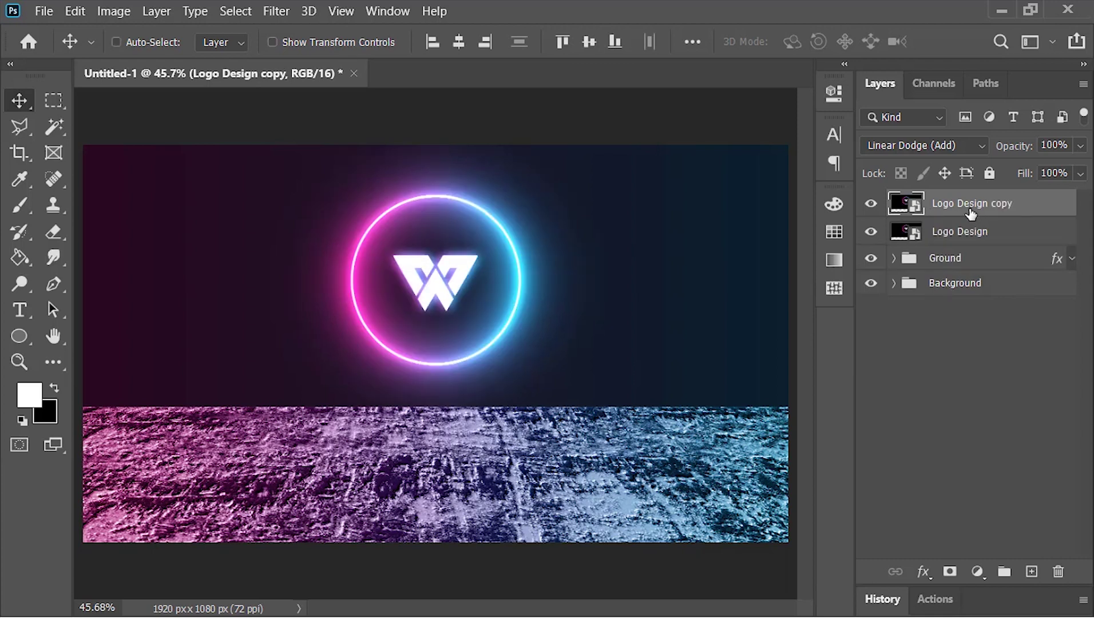
# Rename the duplicated layer to 'Reflection' and move it below Logo Design.
pyautogui.doubleClick(972, 213)
pyautogui.write('Reflection')
pyautogui.press('Return')
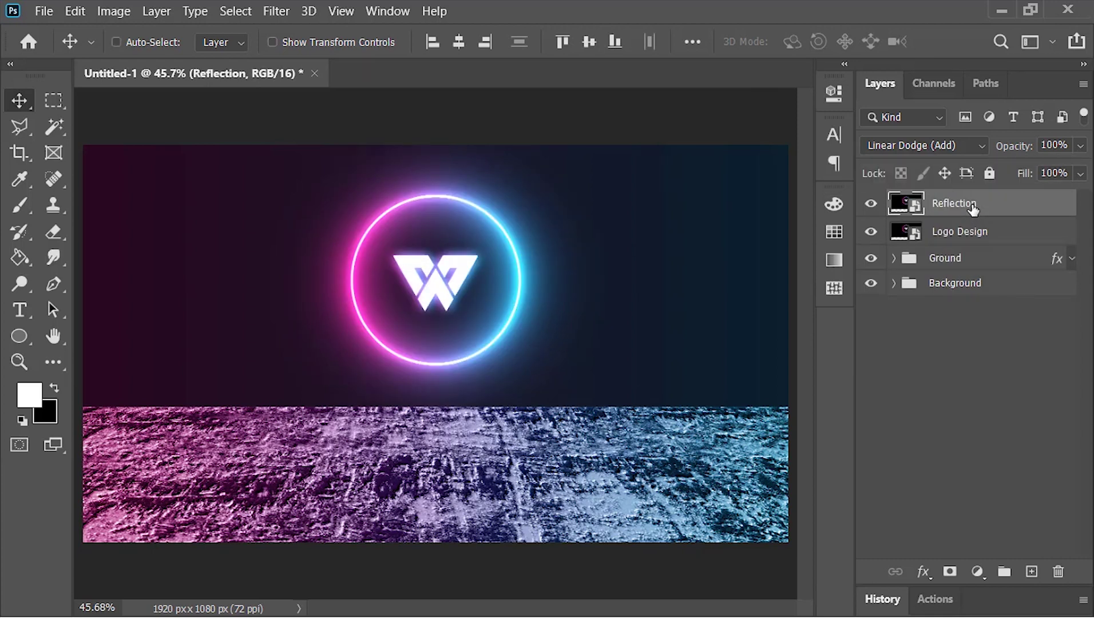
pyautogui.moveTo(967, 213); pyautogui.dragTo(993, 245)
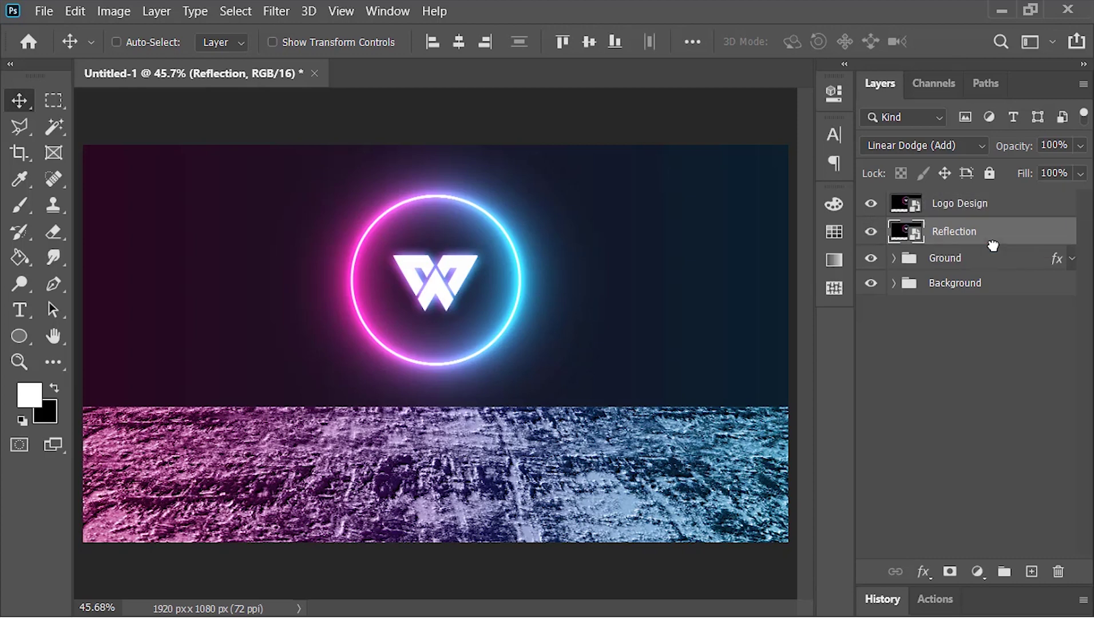
# Flip the Reflection layer vertically and stretch it down onto the ground as a mirror image.
pyautogui.hotkey('ctrl', 't')
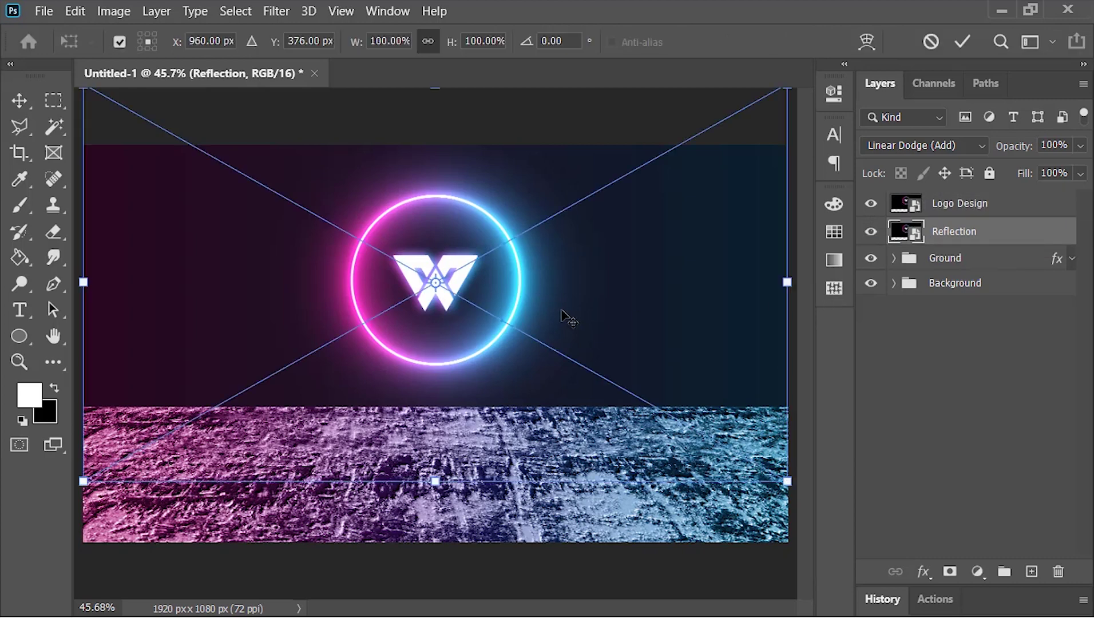
pyautogui.rightClick(547, 252)
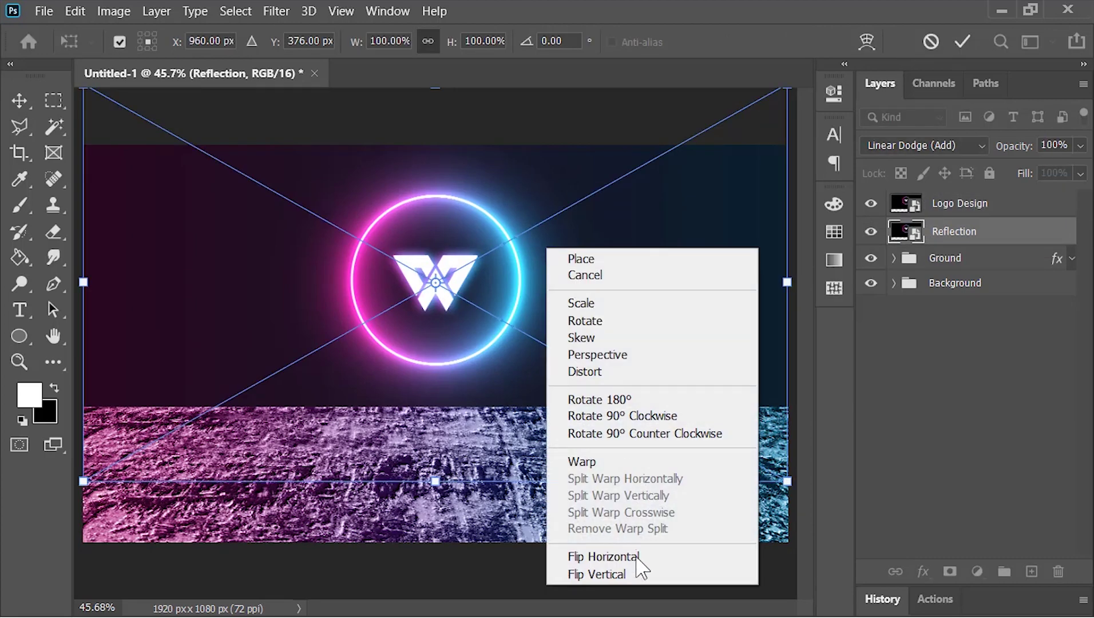
pyautogui.click(632, 574)
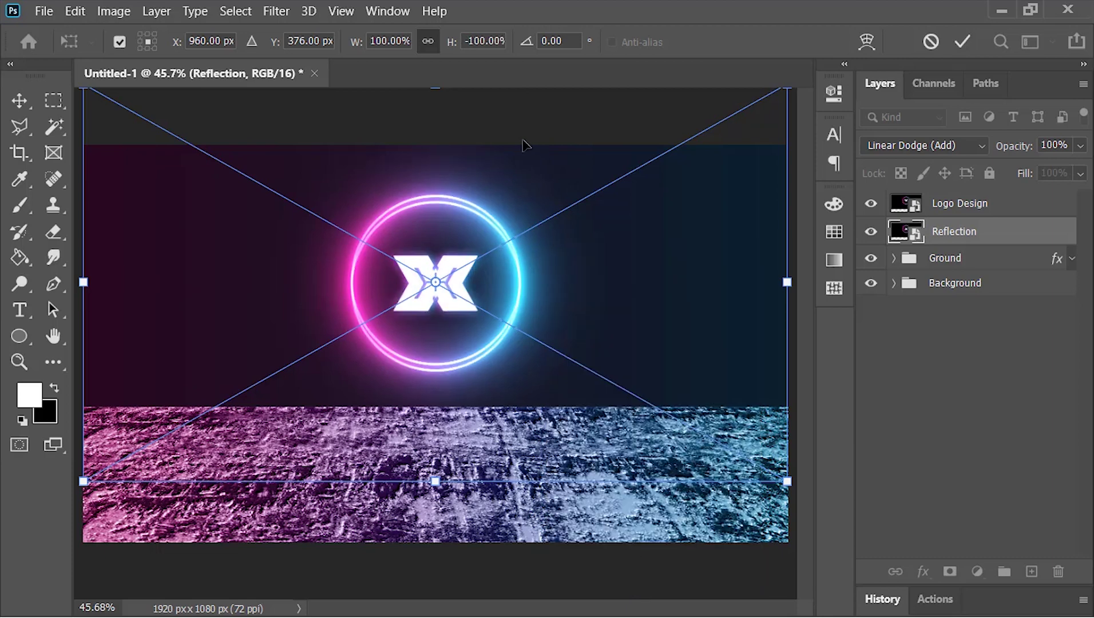
pyautogui.moveTo(538, 207); pyautogui.dragTo(538, 350)
pyautogui.moveTo(435, 283); pyautogui.dragTo(435, 229)
pyautogui.moveTo(472, 385); pyautogui.dragTo(472, 375)
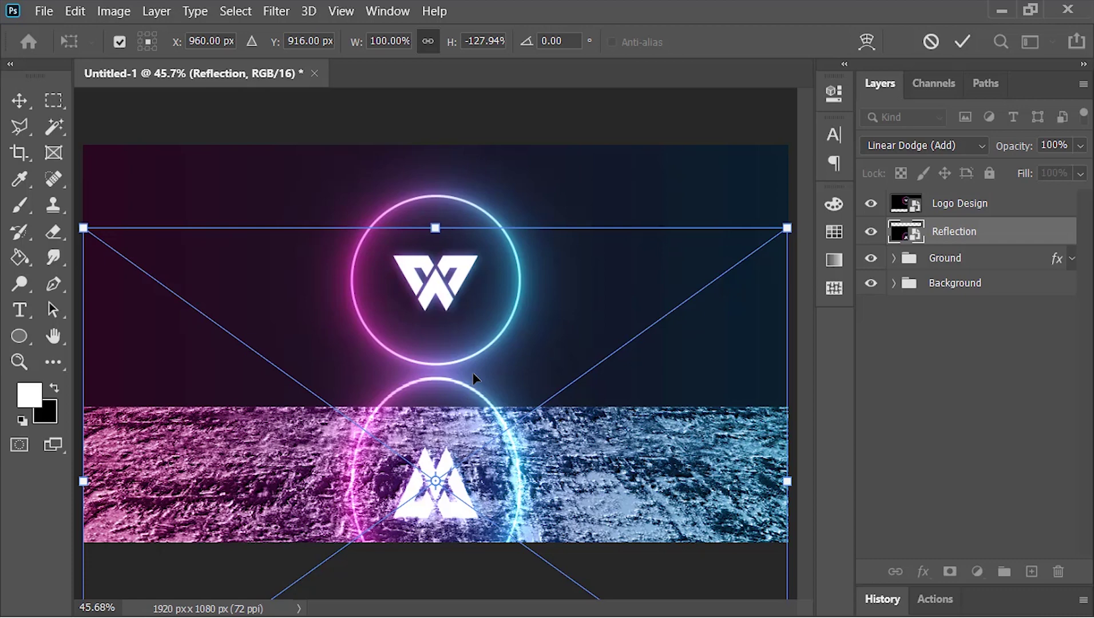
pyautogui.press('Return')
# Apply a 5 px Gaussian Blur to the Reflection layer.
pyautogui.click(280, 11)
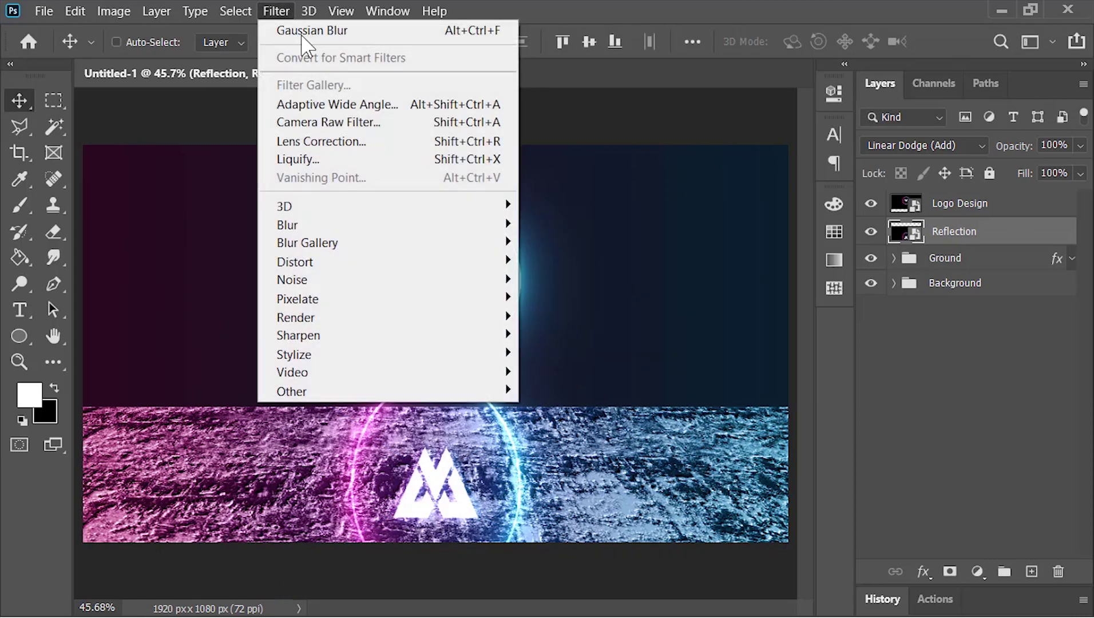
pyautogui.moveTo(368, 226)
pyautogui.click(574, 293)
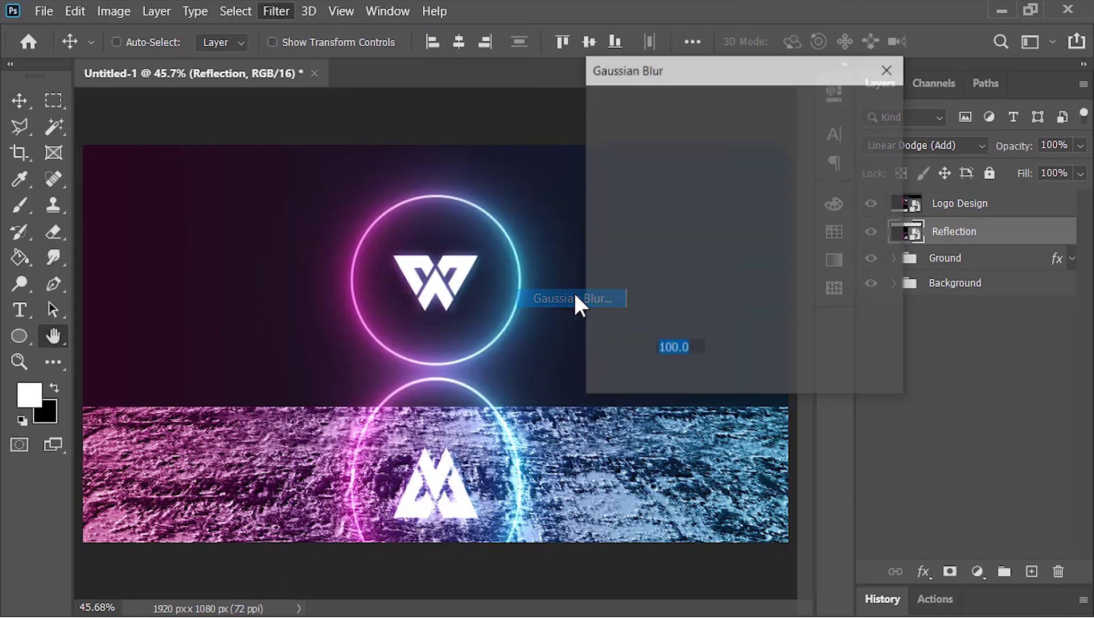
pyautogui.write('5')
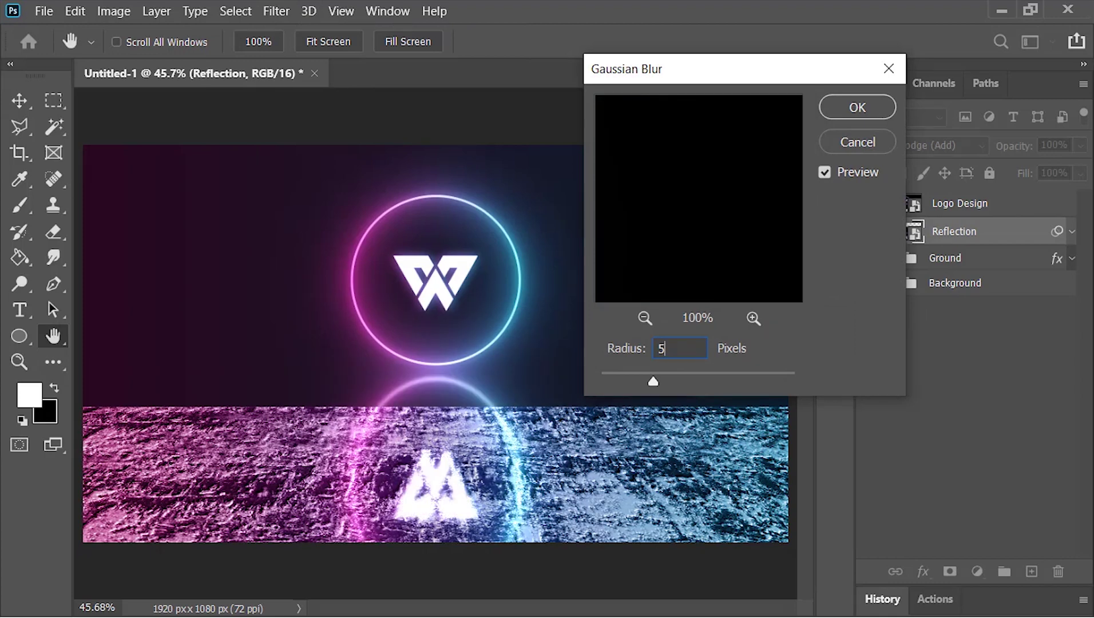
pyautogui.click(857, 107)
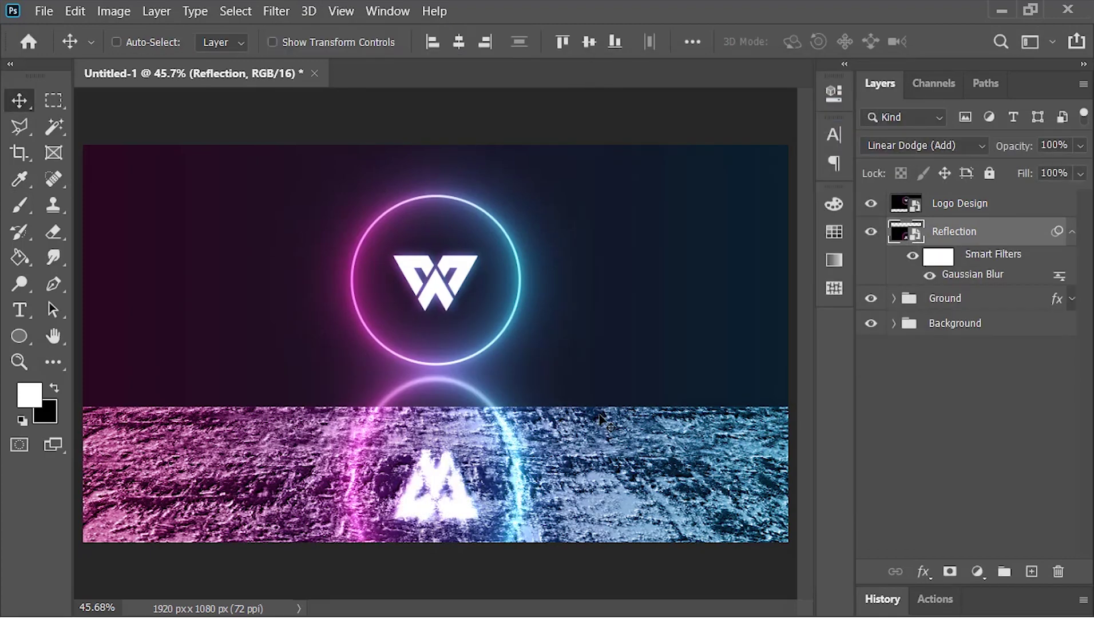
# Add a Motion Blur of 90° angle and 100 px distance to the reflection.
pyautogui.click(272, 17)
pyautogui.moveTo(389, 237)
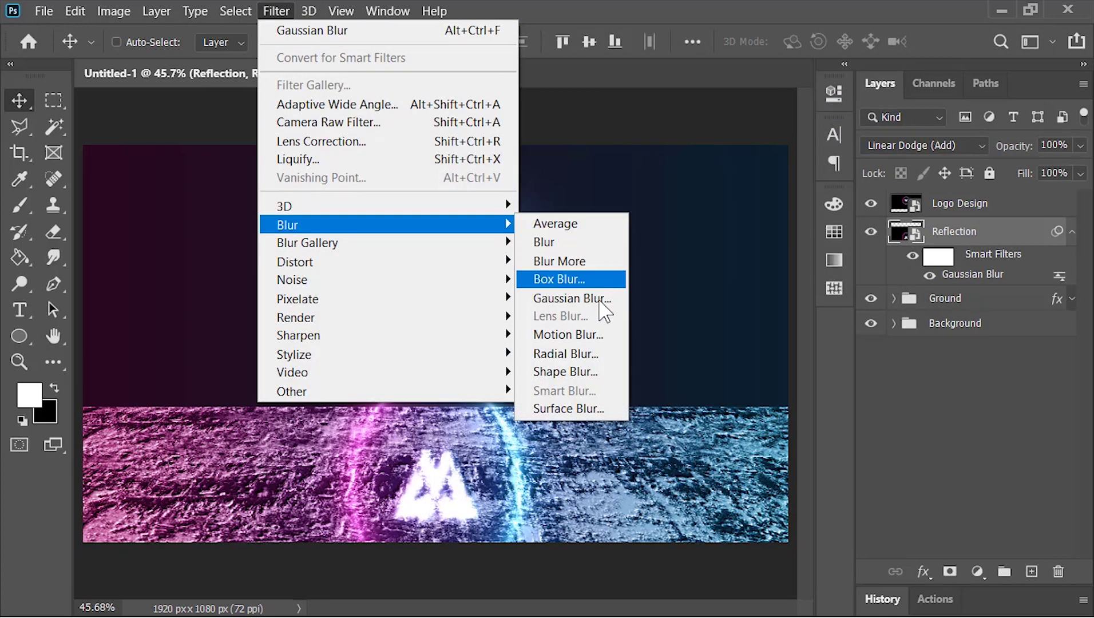
pyautogui.click(598, 335)
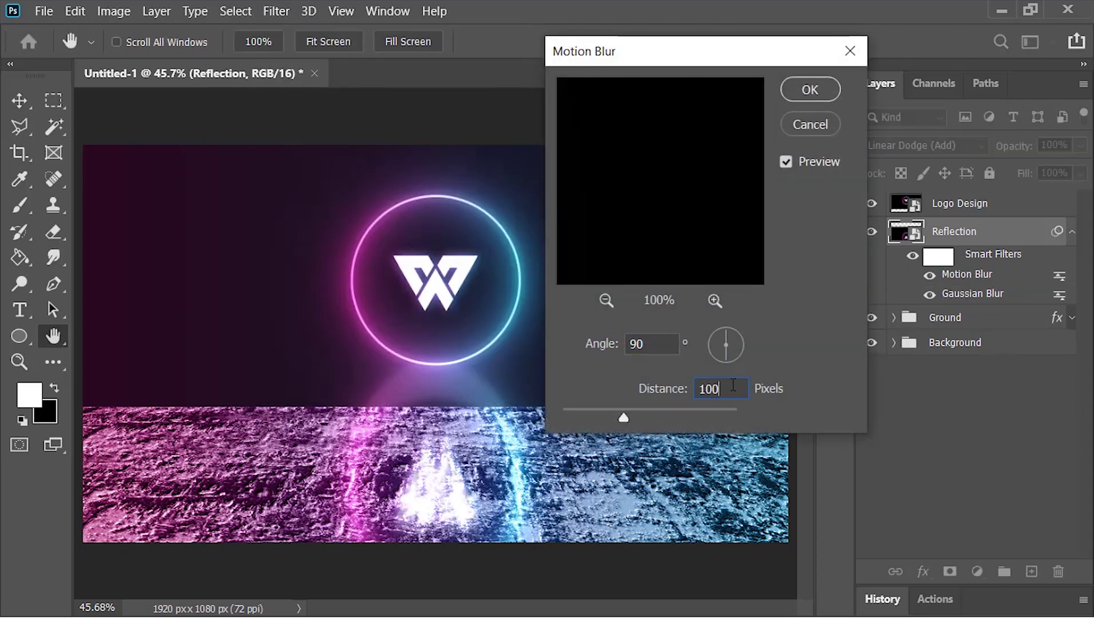
pyautogui.click(817, 88)
pyautogui.click(1072, 232)
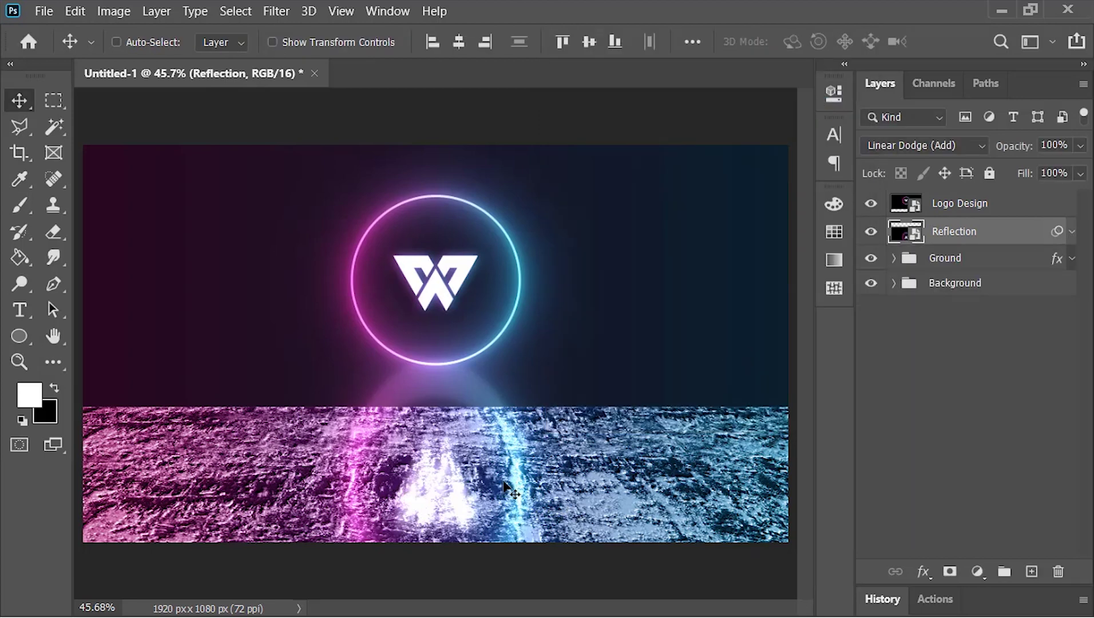
# Duplicate the Ground layer to the top of the stack and name it 'Mask'.
pyautogui.click(894, 258)
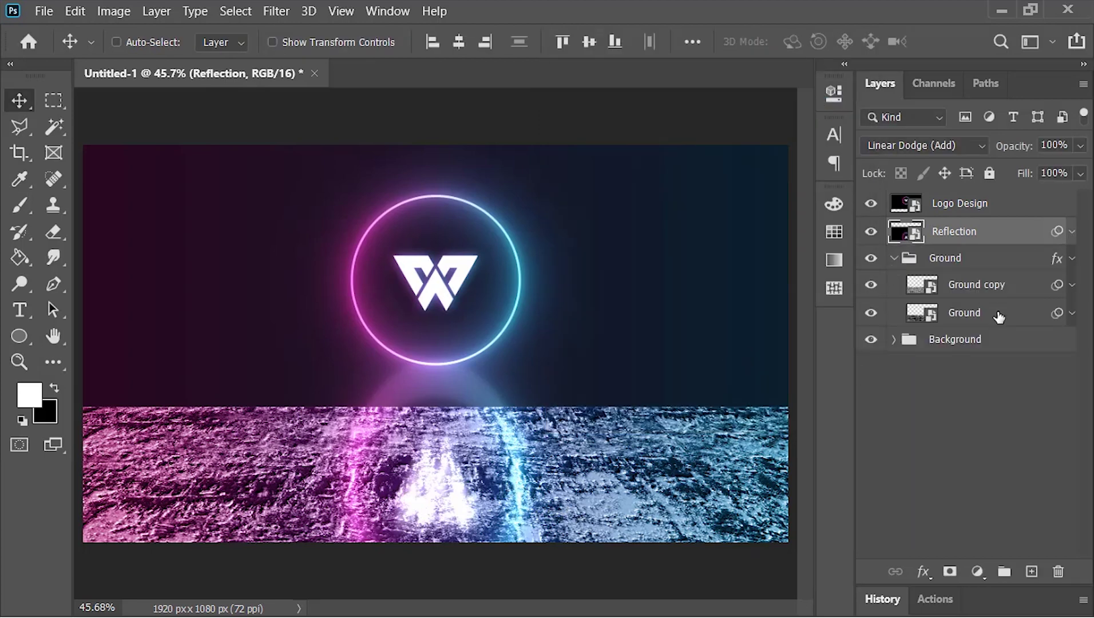
pyautogui.click(987, 313)
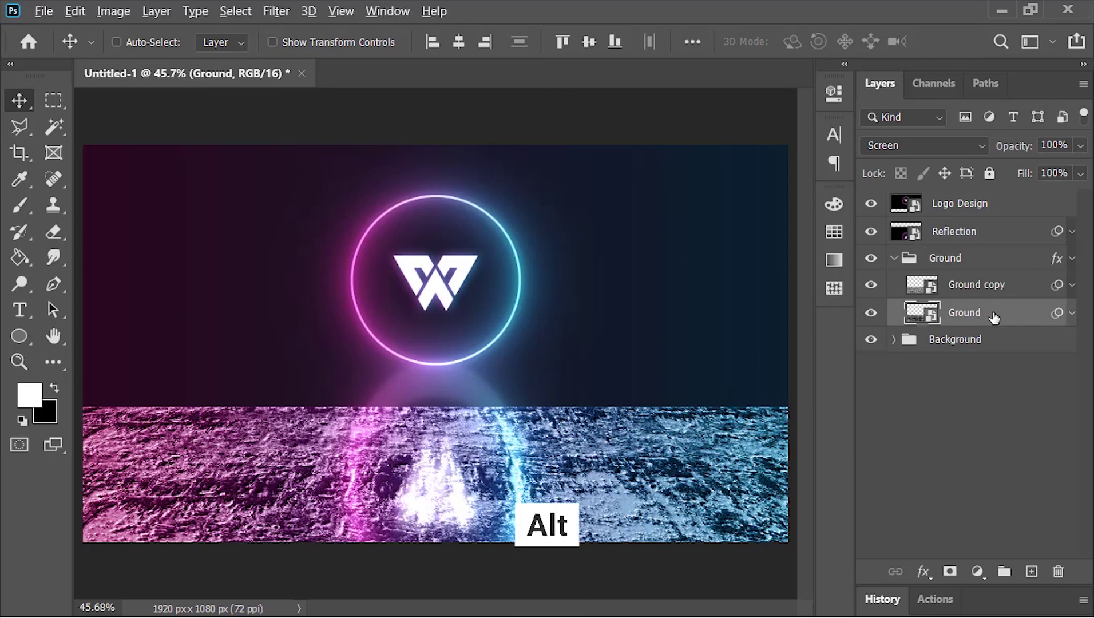
pyautogui.moveTo(987, 313); pyautogui.dragTo(992, 205)
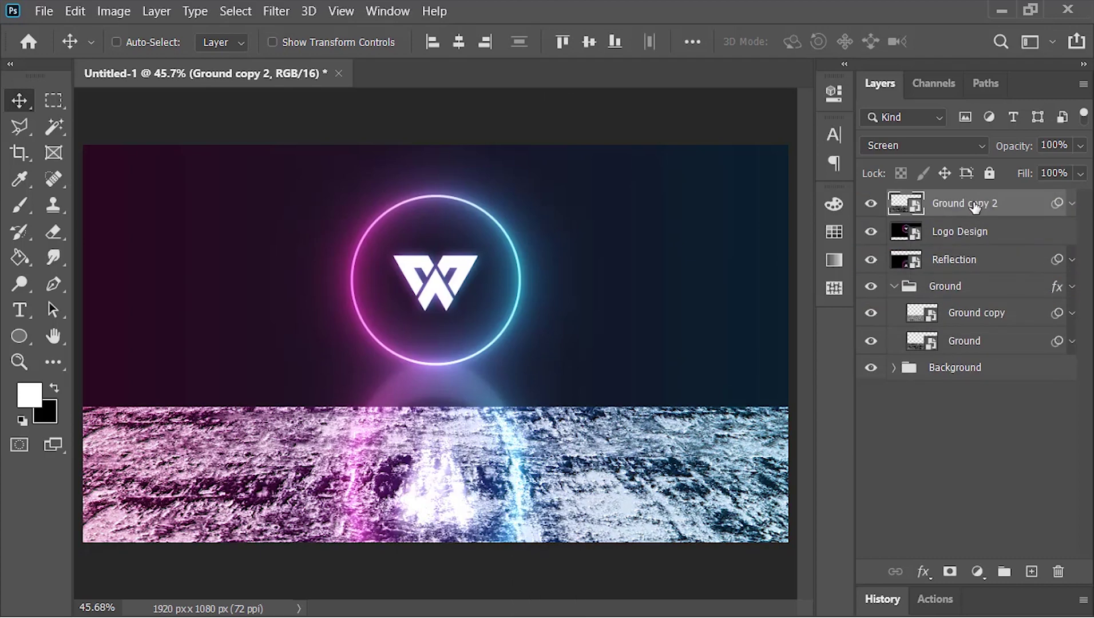
pyautogui.doubleClick(975, 205)
pyautogui.write('Mask')
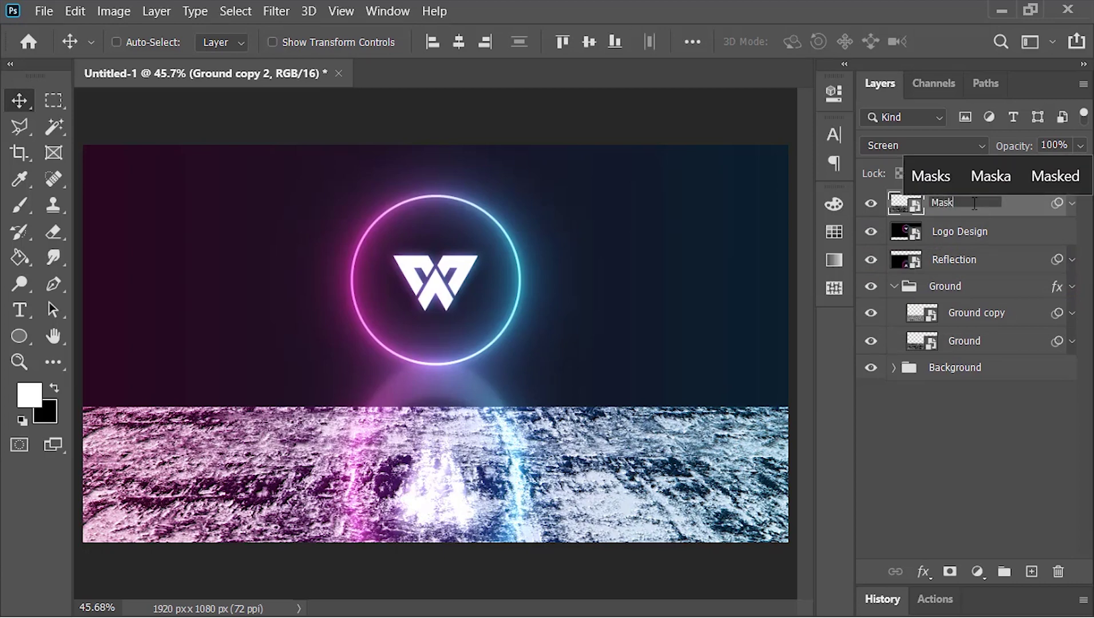
pyautogui.press('Return')
# Set Mask to Normal blending, delete its Curves smart filter, and display it alone.
pyautogui.click(945, 143)
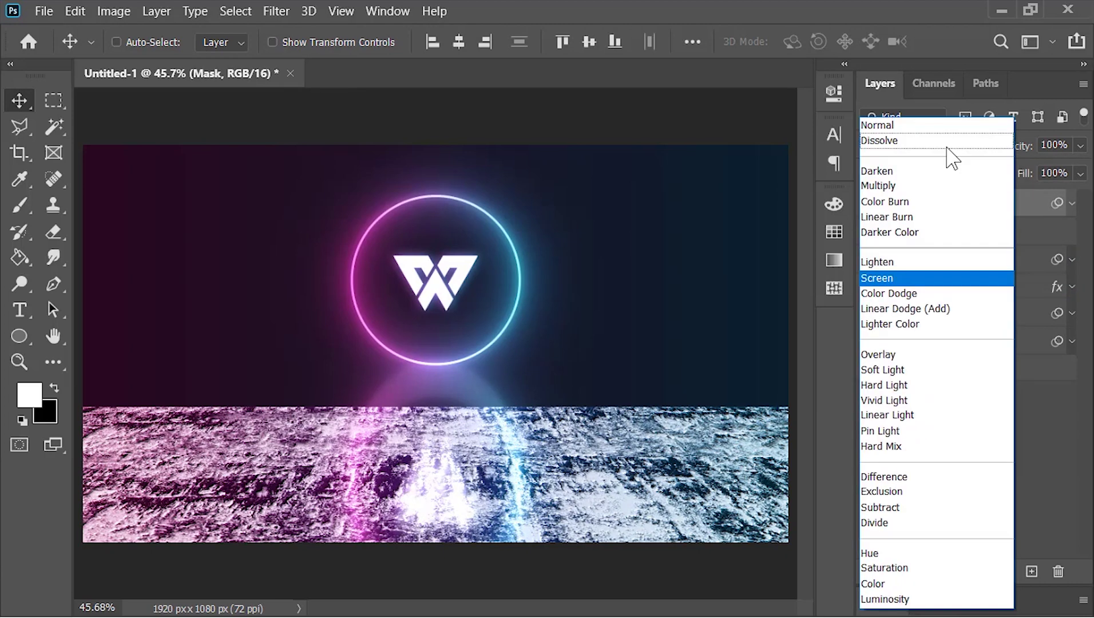
pyautogui.click(919, 127)
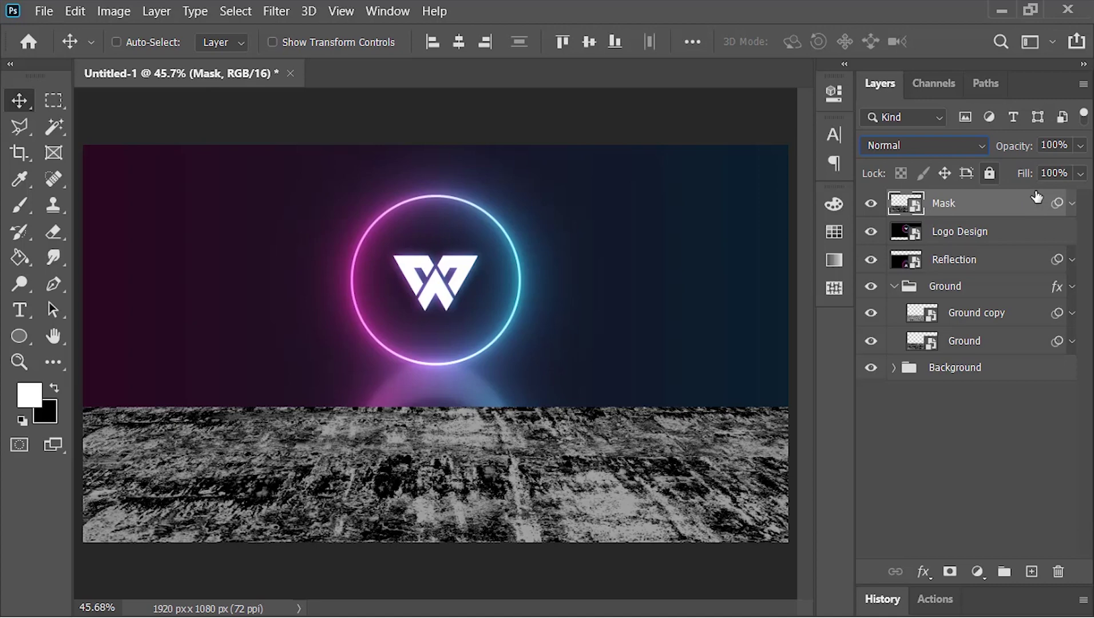
pyautogui.click(1072, 204)
pyautogui.moveTo(964, 249); pyautogui.dragTo(1058, 572)
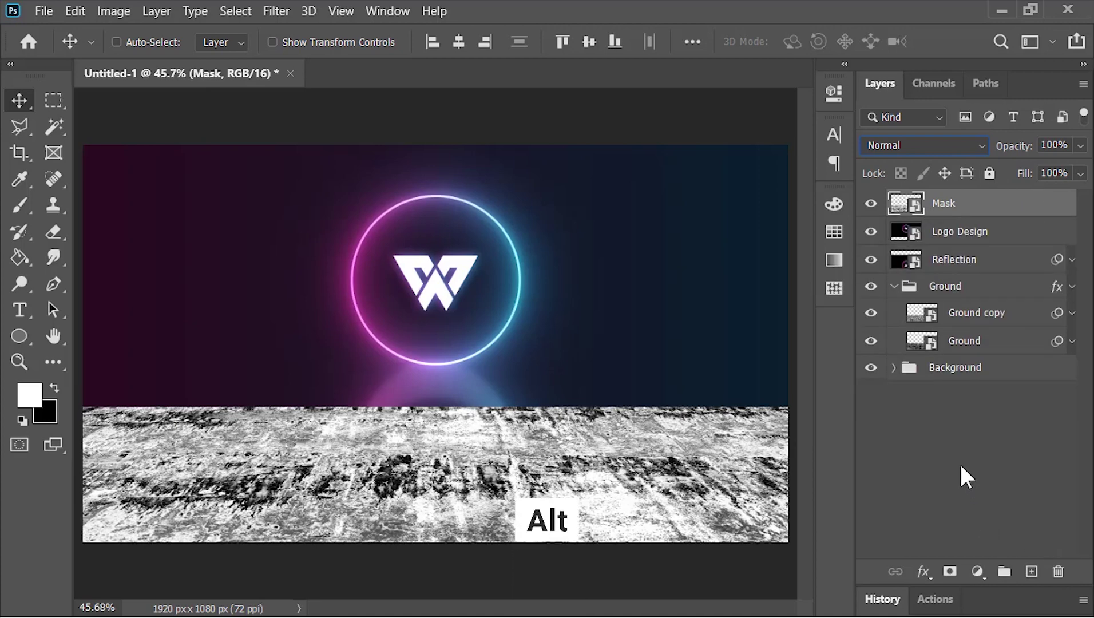
pyautogui.keyDown('alt'); pyautogui.click(872, 209); pyautogui.keyUp('alt')
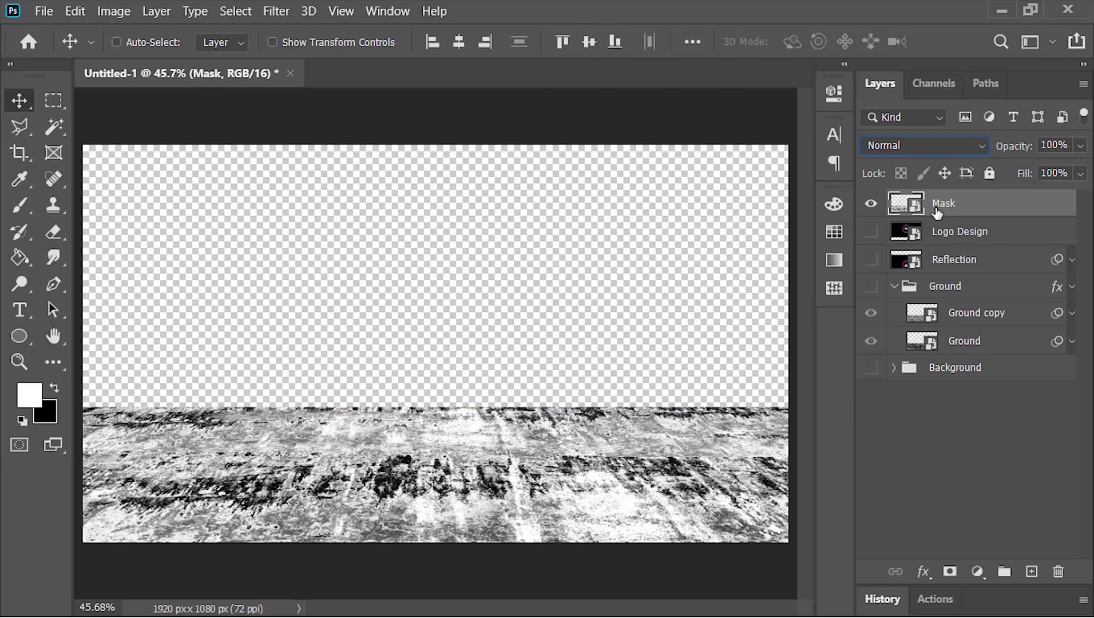
# Load the RGB channel brightness as a selection and add it as a layer mask on Reflection.
pyautogui.click(933, 84)
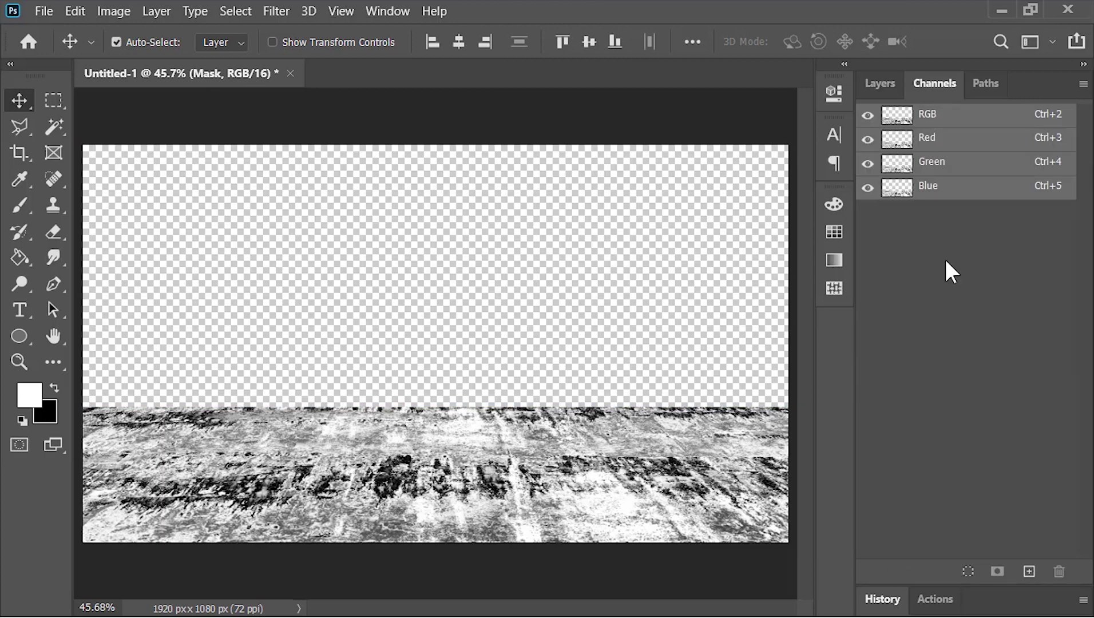
pyautogui.keyDown('ctrl'); pyautogui.click(900, 122); pyautogui.keyUp('ctrl')
pyautogui.click(880, 84)
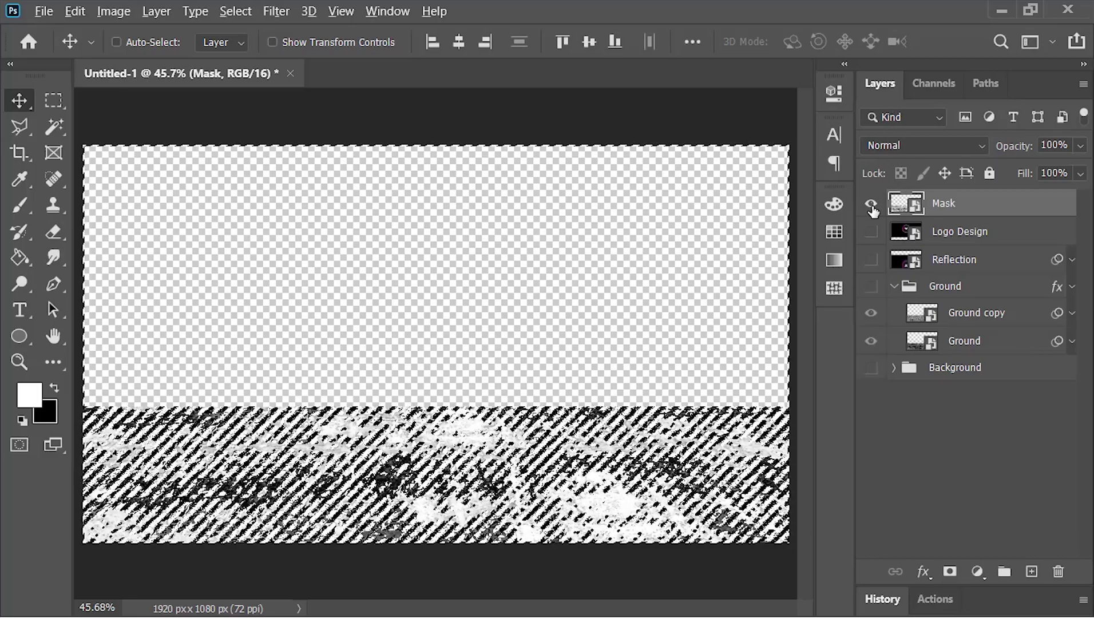
pyautogui.keyDown('alt'); pyautogui.click(871, 207); pyautogui.keyUp('alt')
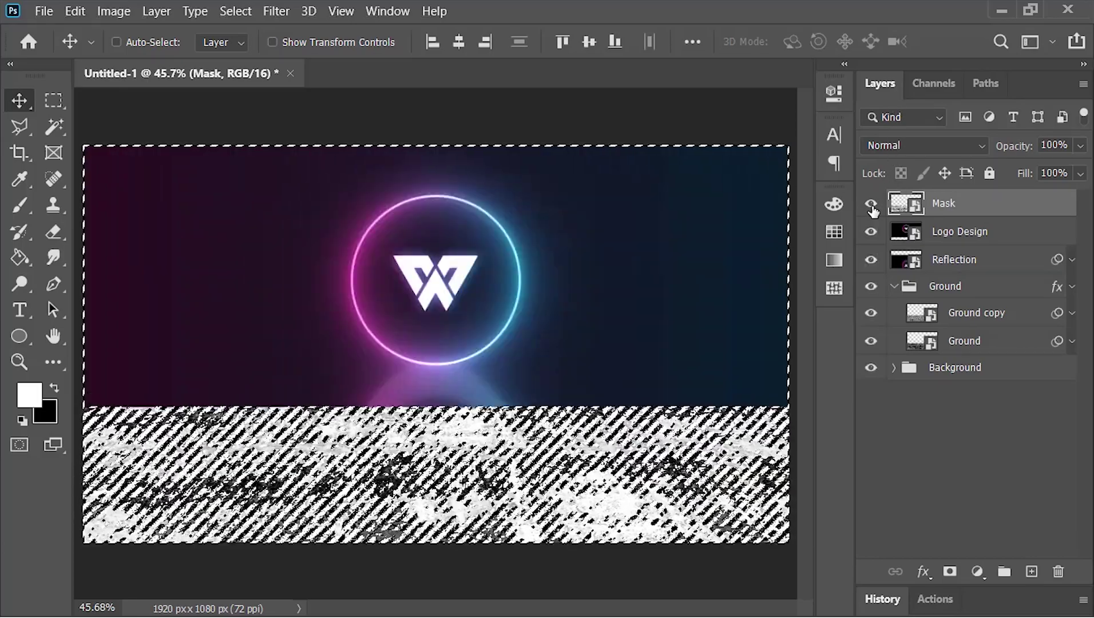
pyautogui.click(871, 205)
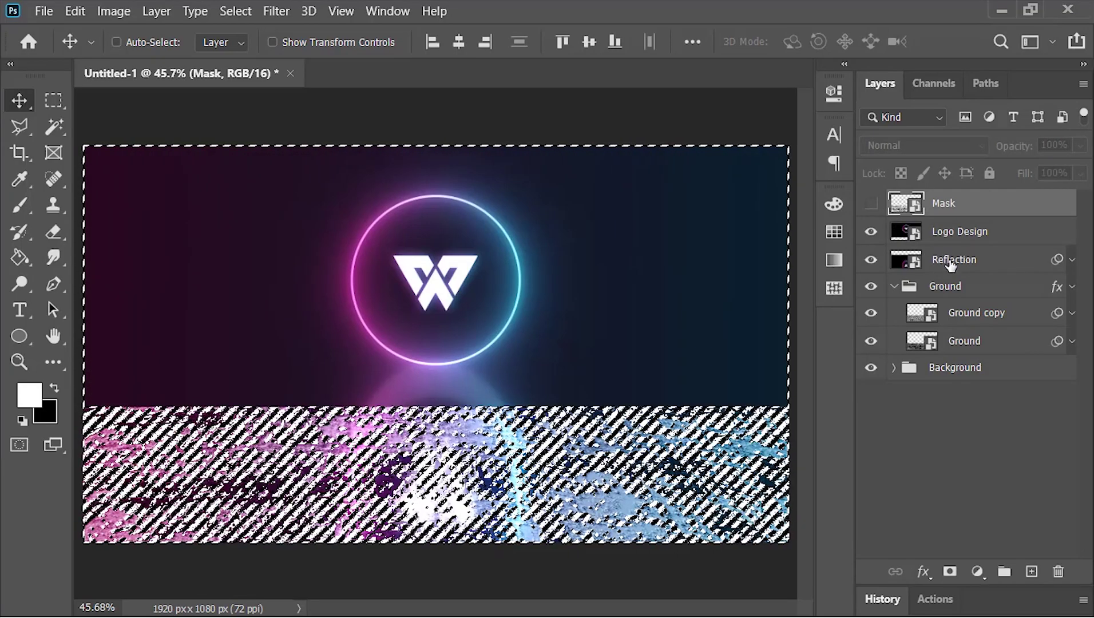
pyautogui.click(957, 264)
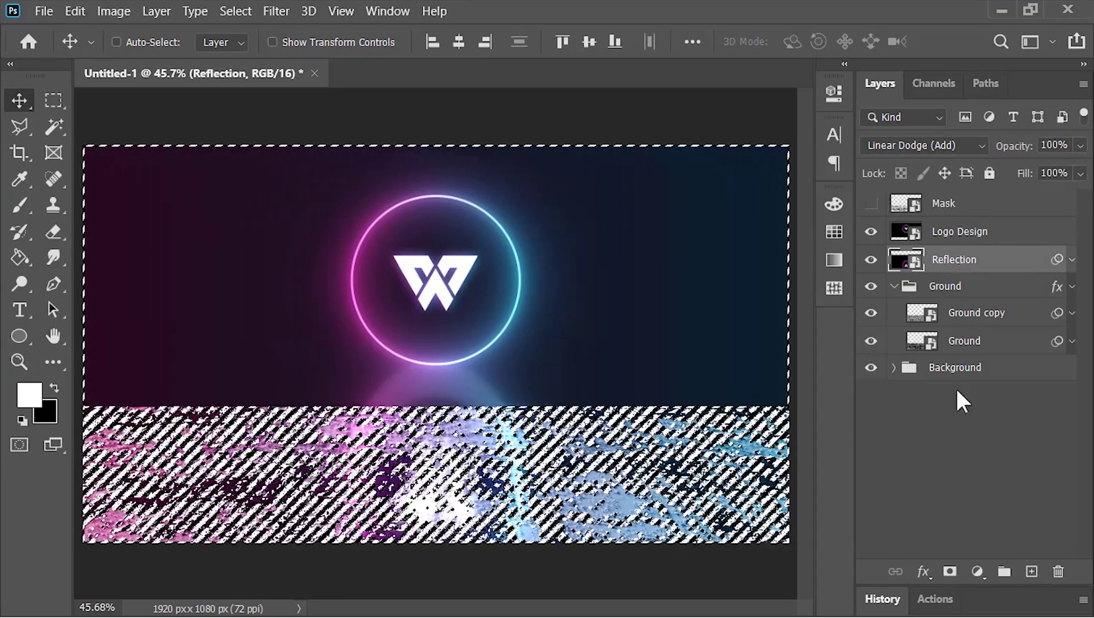
pyautogui.click(950, 573)
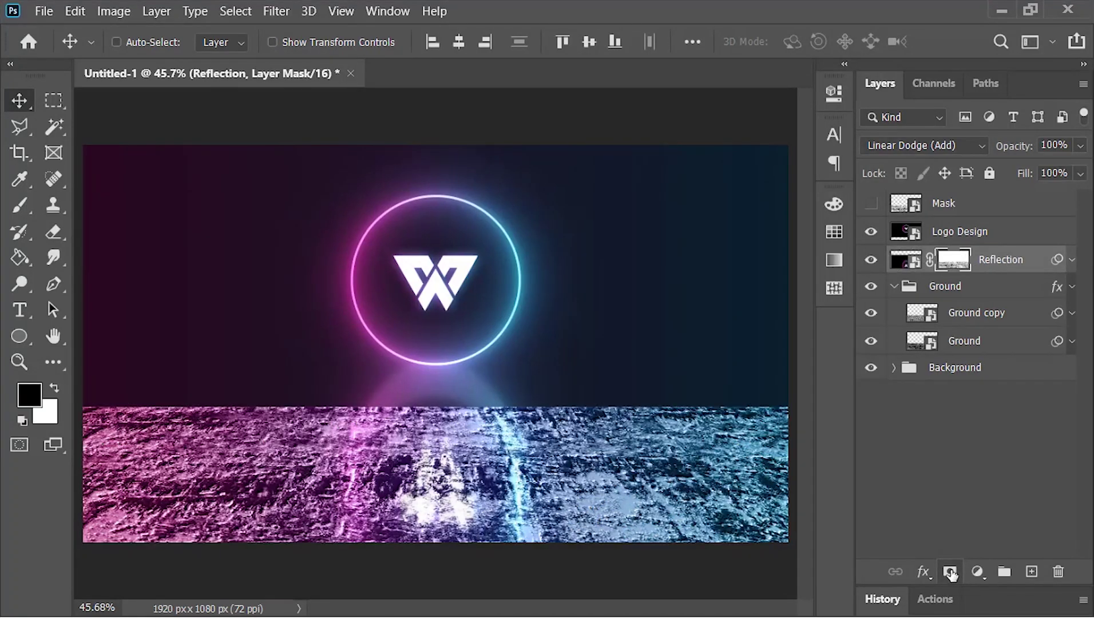
# Fill the Reflection mask black above the ground using the inverted Mask layer selection.
pyautogui.click(895, 286)
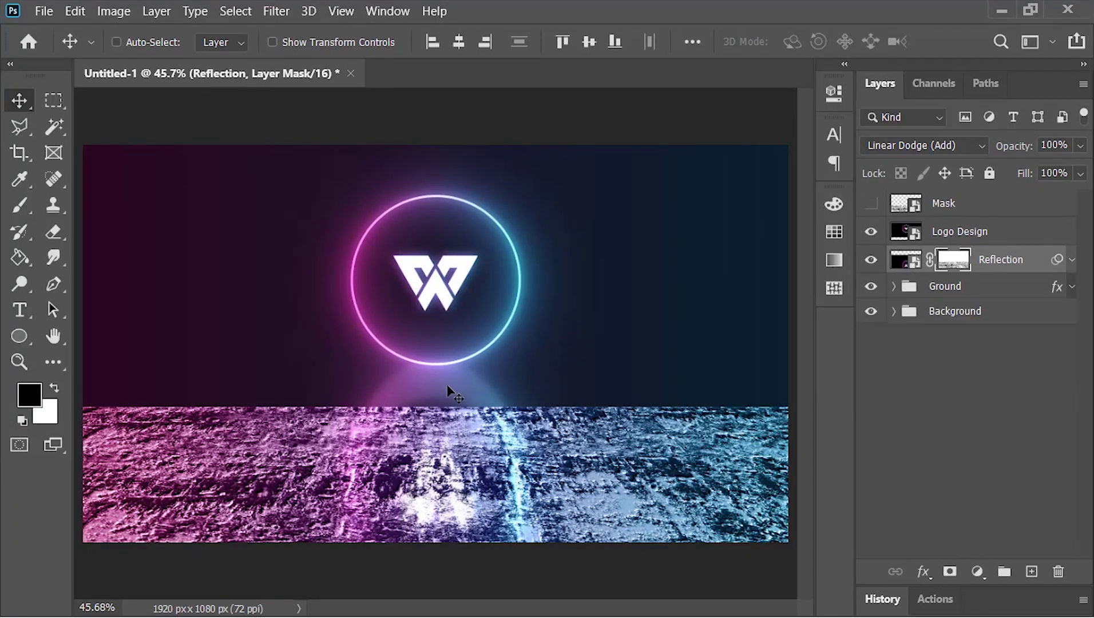
pyautogui.press('ctrl')
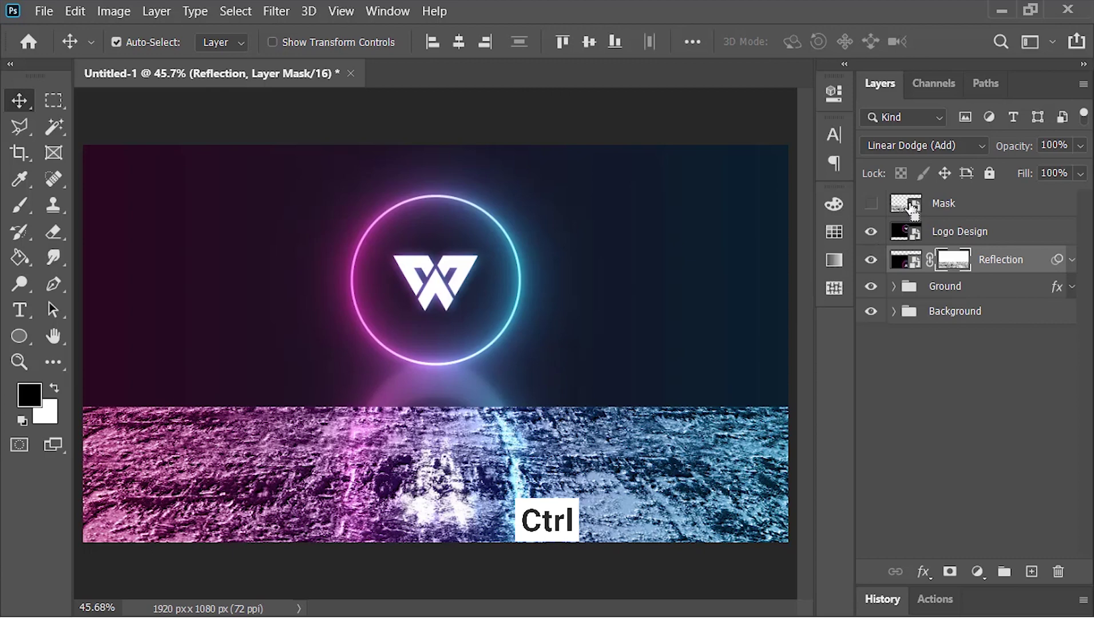
pyautogui.keyDown('ctrl'); pyautogui.click(909, 203); pyautogui.keyUp('ctrl')
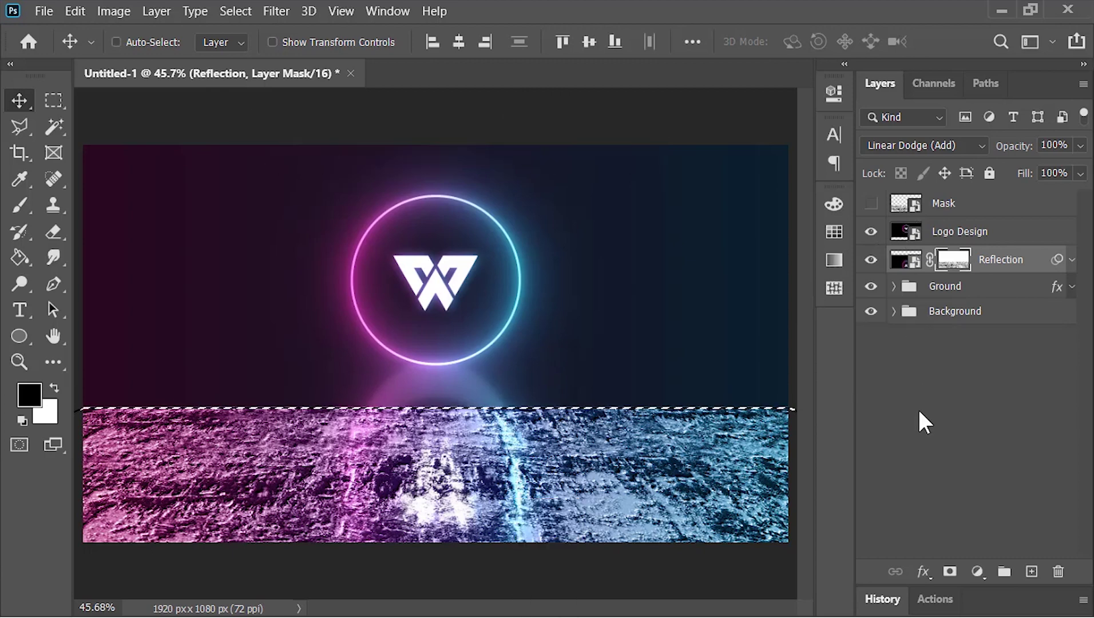
pyautogui.hotkey('ctrl', 'shift', 'i')
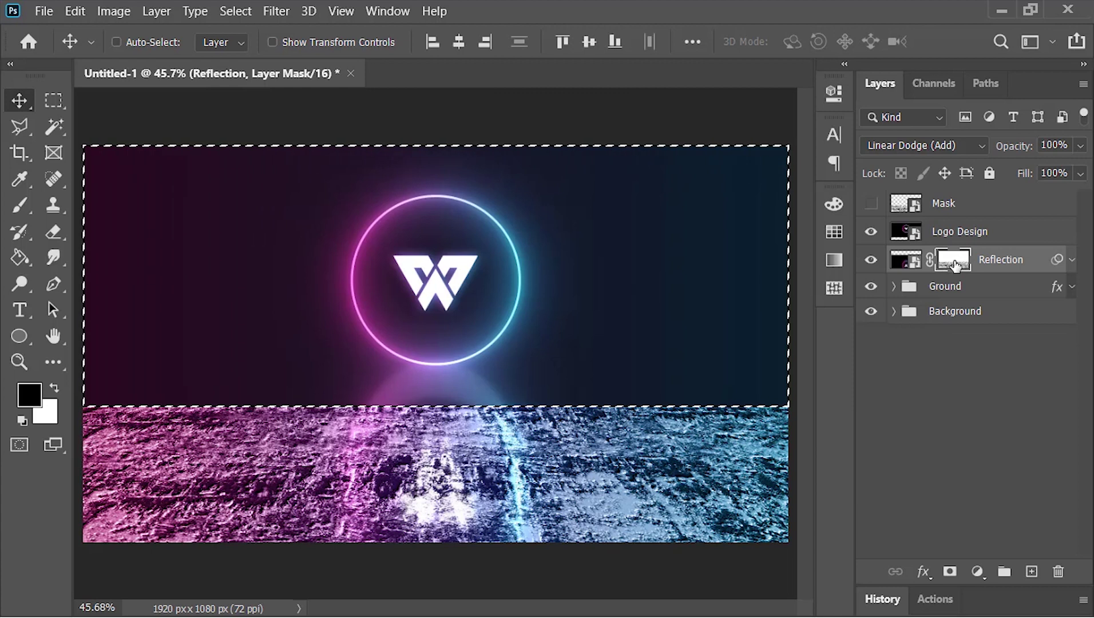
pyautogui.click(17, 260)
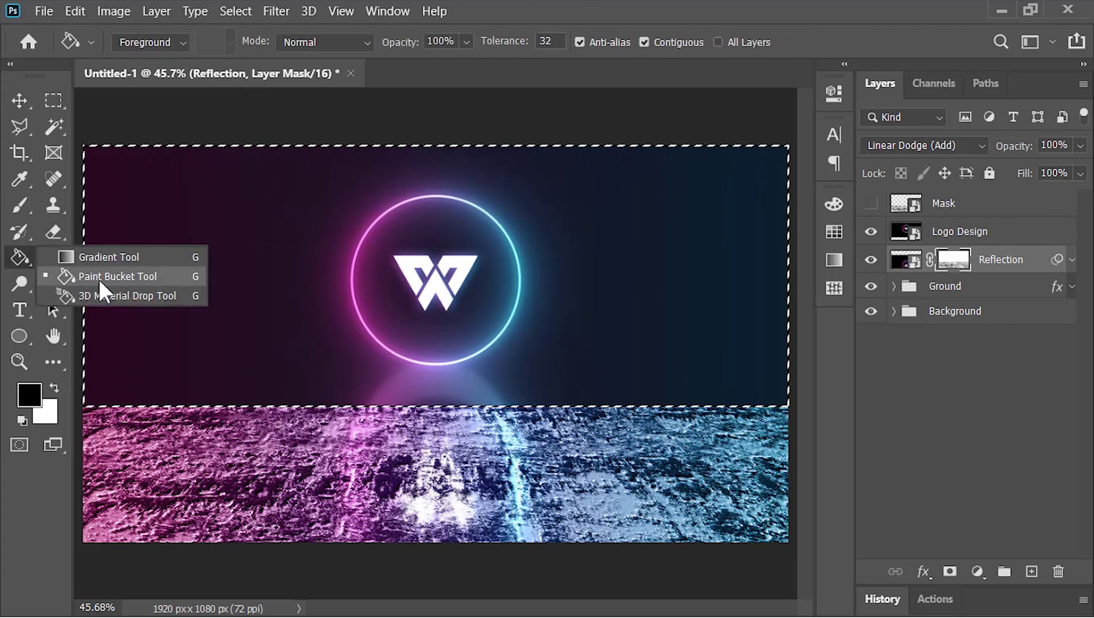
pyautogui.click(98, 277)
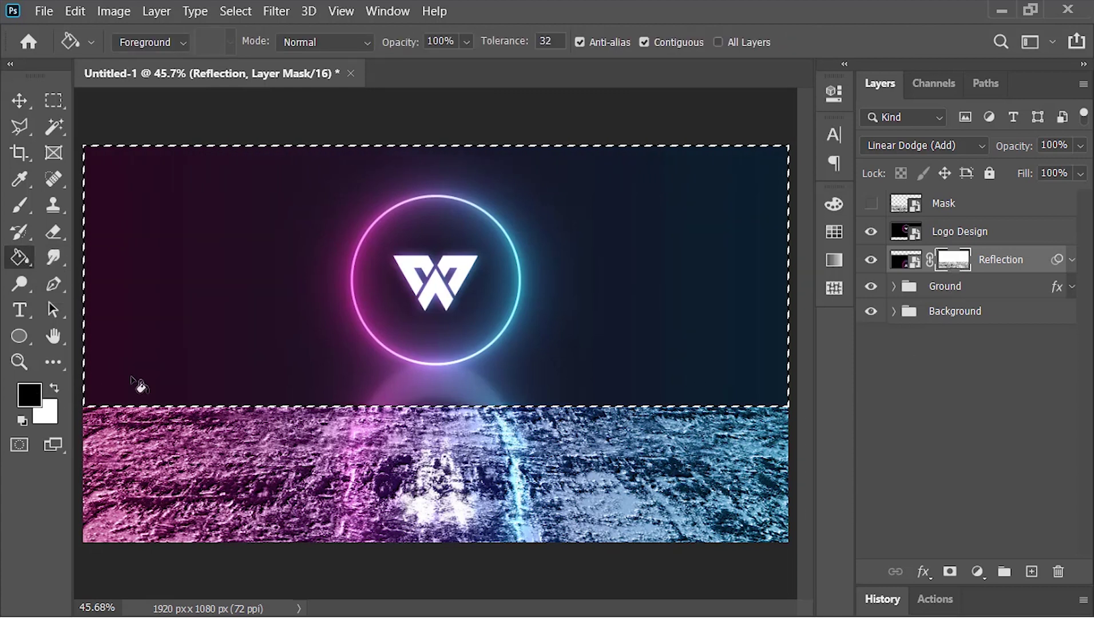
pyautogui.click(336, 306)
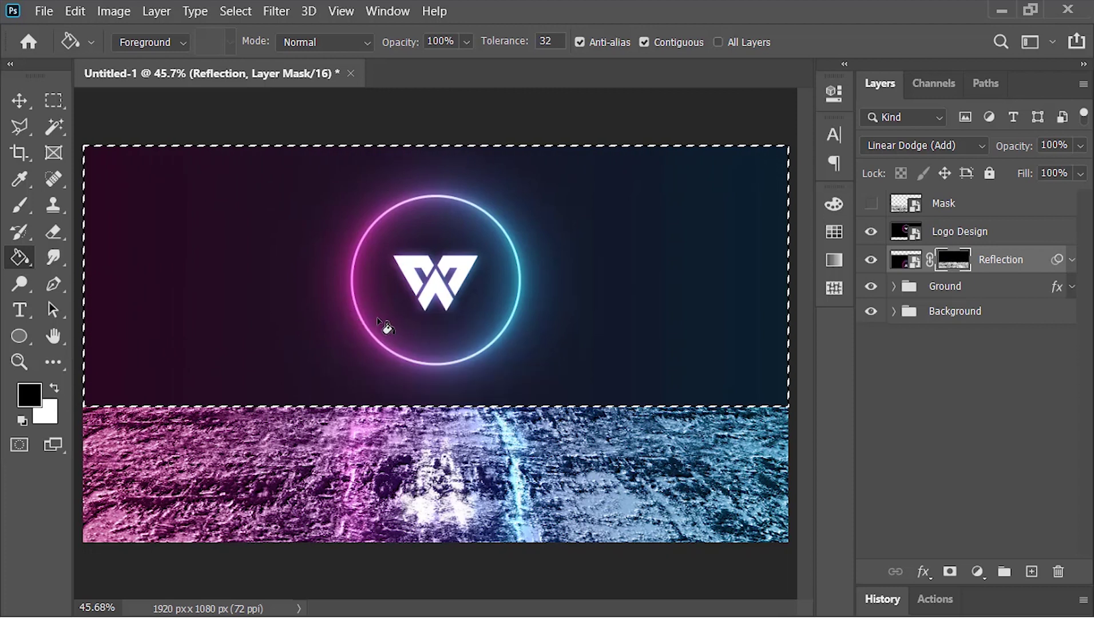
# Deselect and delete the helper Mask layer.
pyautogui.hotkey('ctrl', 'd')
pyautogui.press('v')
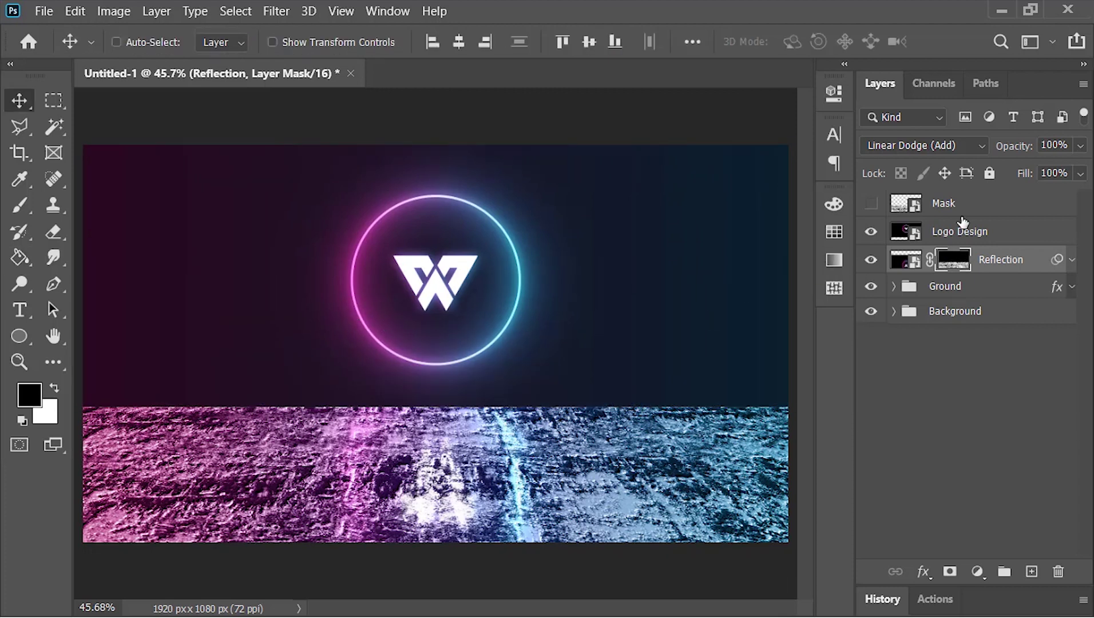
pyautogui.click(970, 206)
pyautogui.moveTo(970, 213)
pyautogui.mouseDown()
pyautogui.moveTo(968, 455)
pyautogui.moveTo(910, 444)
pyautogui.mouseUp()
pyautogui.press('Delete')
# Add a Curves adjustment layer with shadow and highlight points, pulling the shadow point slightly down.
pyautogui.click(978, 573)
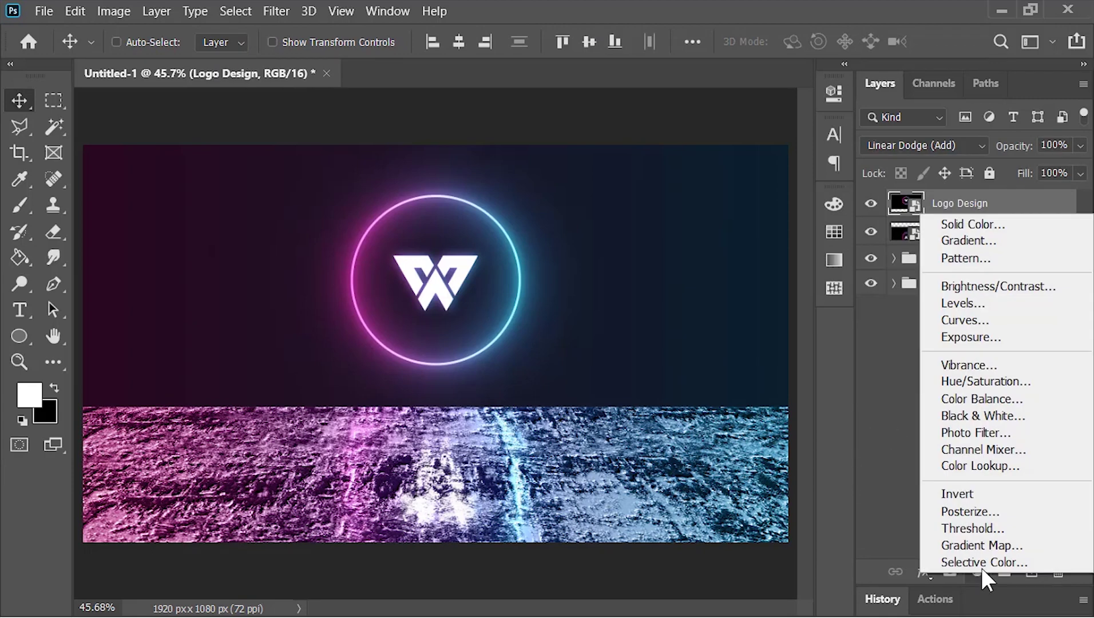
pyautogui.click(982, 321)
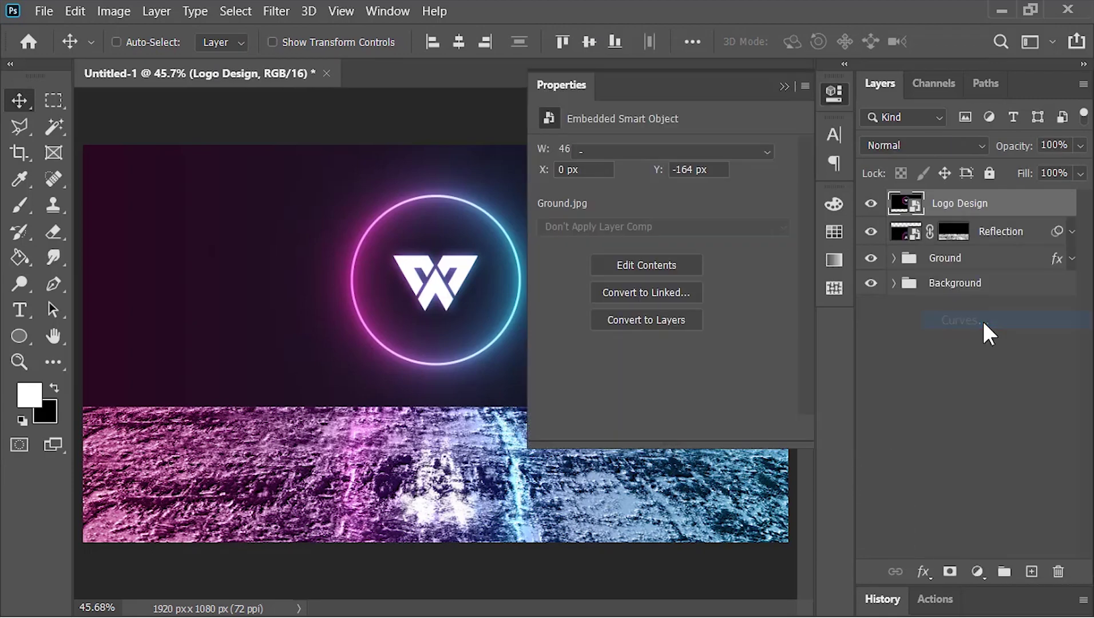
pyautogui.click(637, 348)
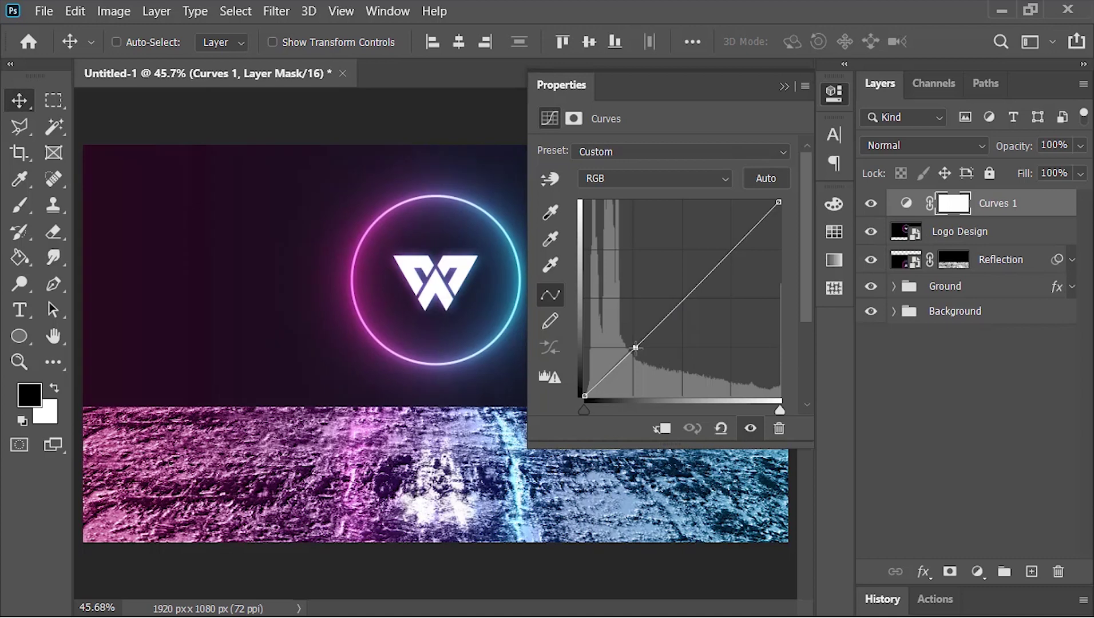
pyautogui.click(731, 249)
pyautogui.moveTo(636, 348); pyautogui.dragTo(635, 351)
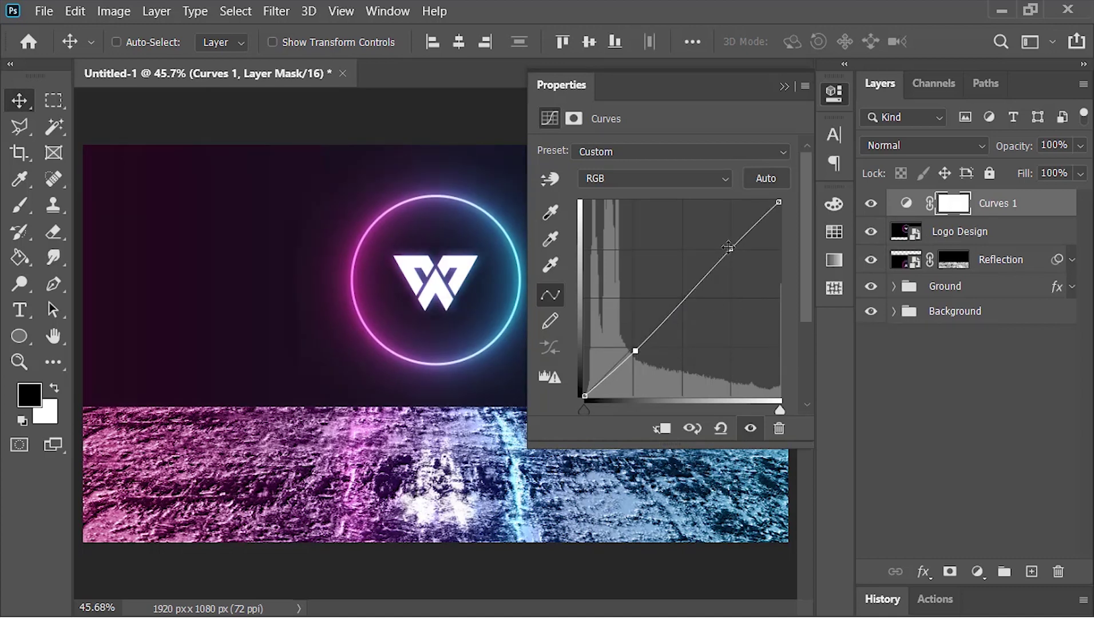
pyautogui.click(783, 86)
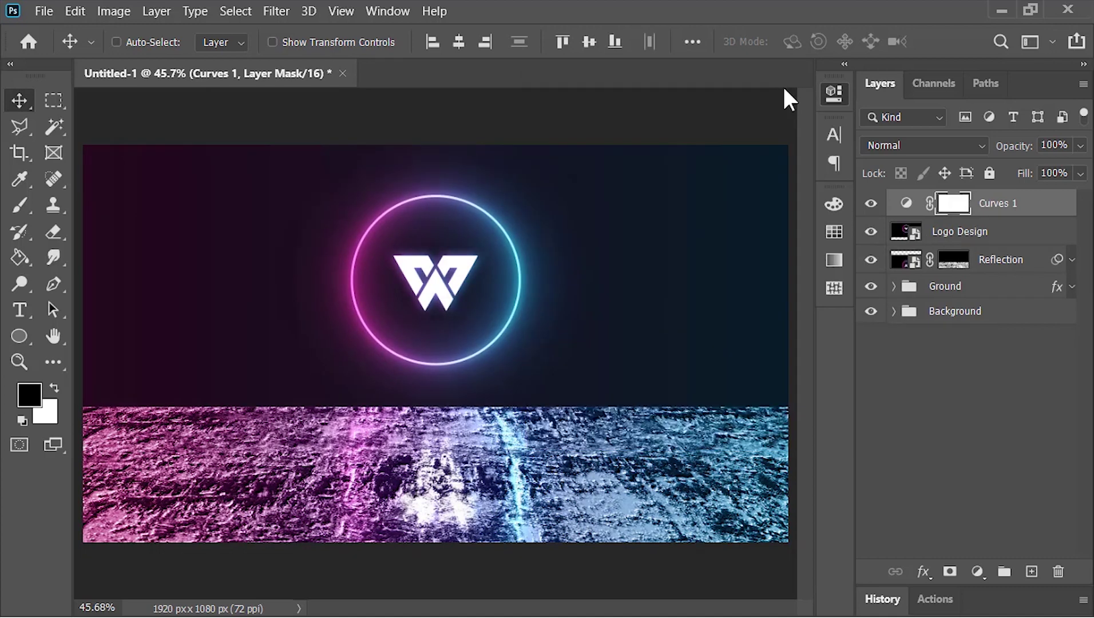
# Add a new layer above Curves 1 named 'Noise'.
pyautogui.click(1032, 572)
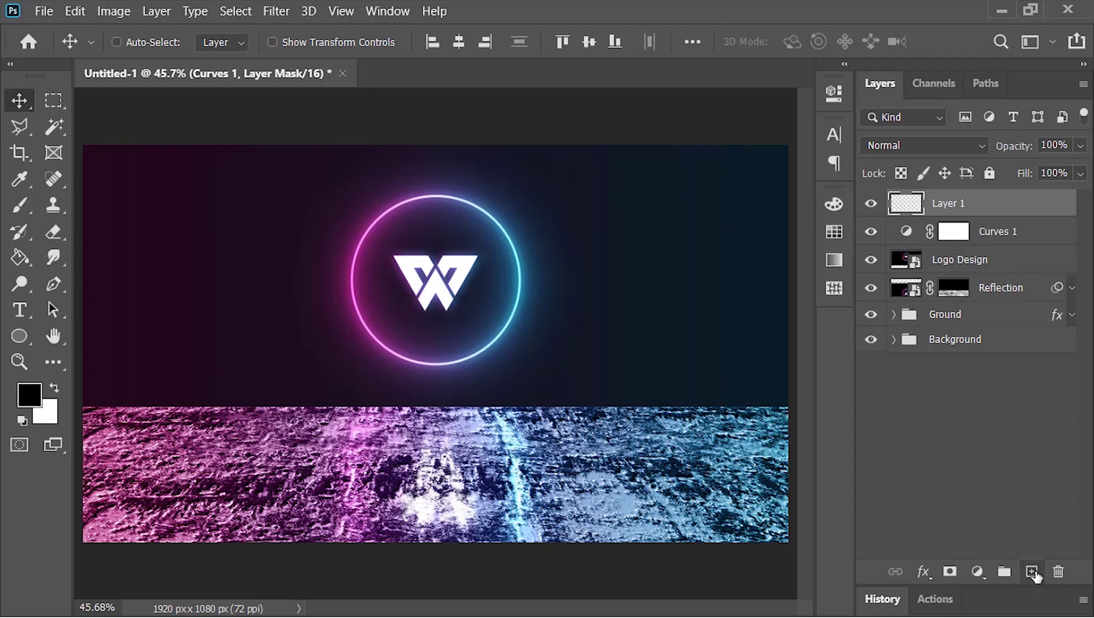
pyautogui.press('x')
pyautogui.doubleClick(948, 205)
pyautogui.write('Noise')
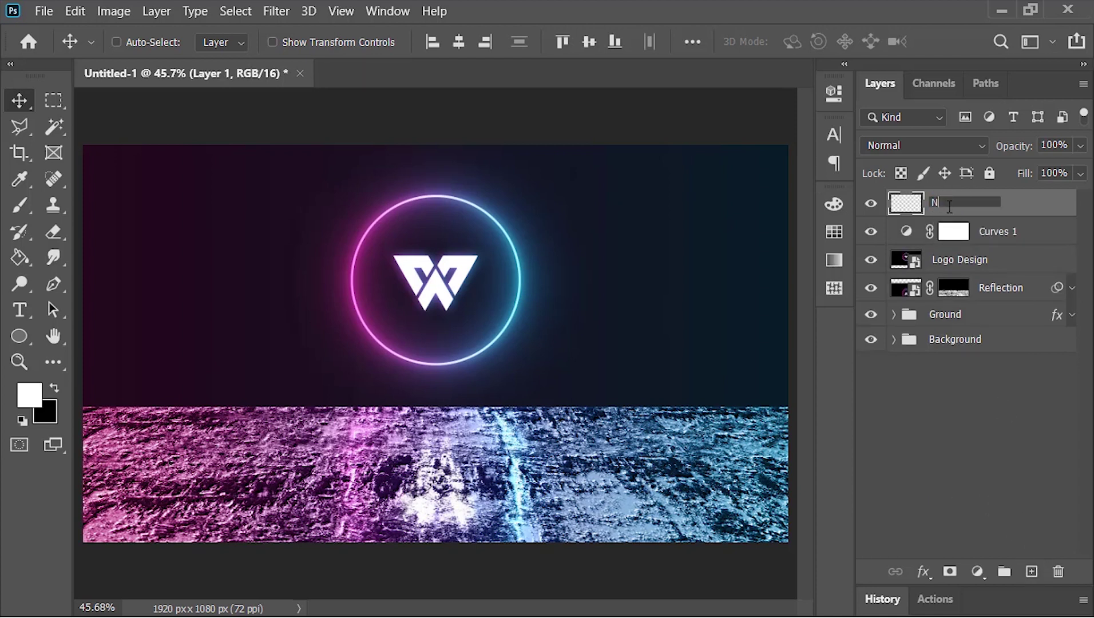
pyautogui.press('Return')
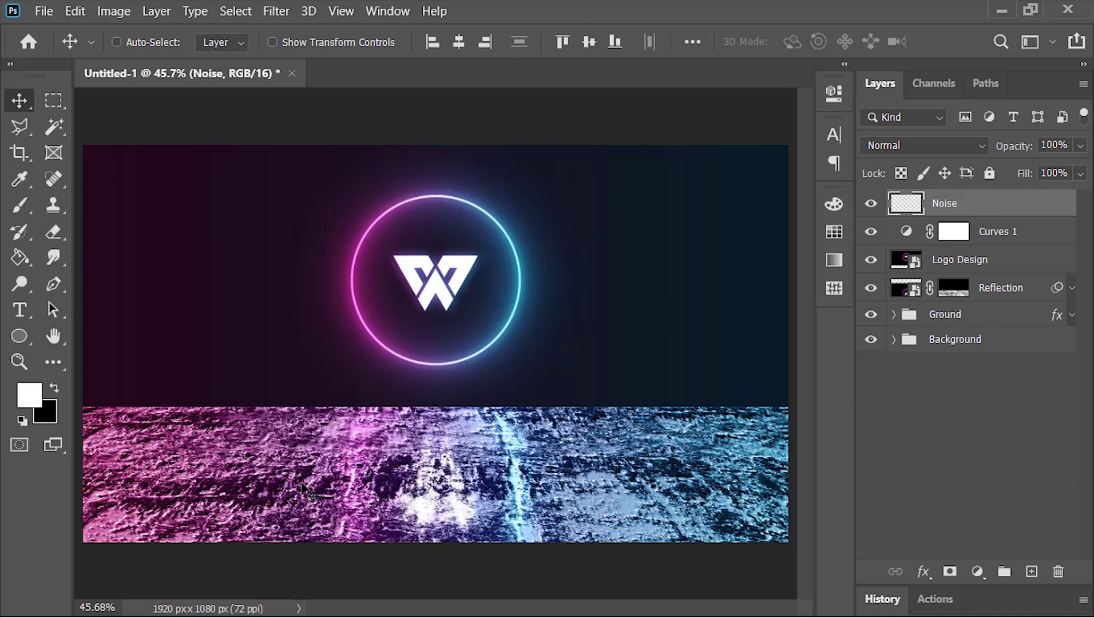
# Fill the Noise layer with 50% brightness grey (#808080).
pyautogui.click(39, 394)
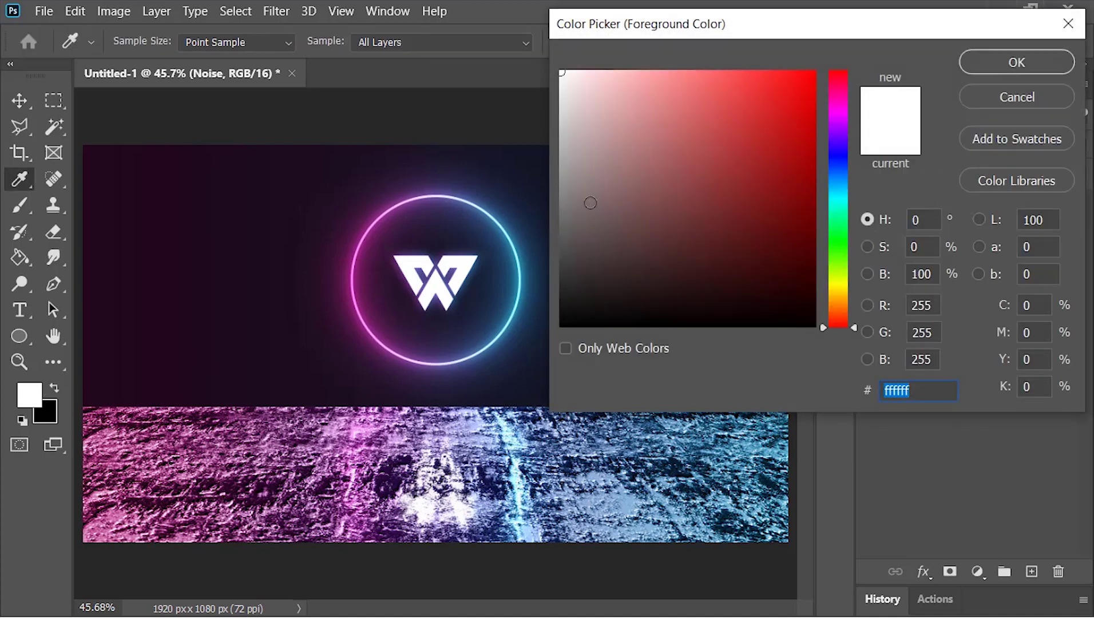
pyautogui.moveTo(583, 204); pyautogui.dragTo(562, 197)
pyautogui.click(908, 275)
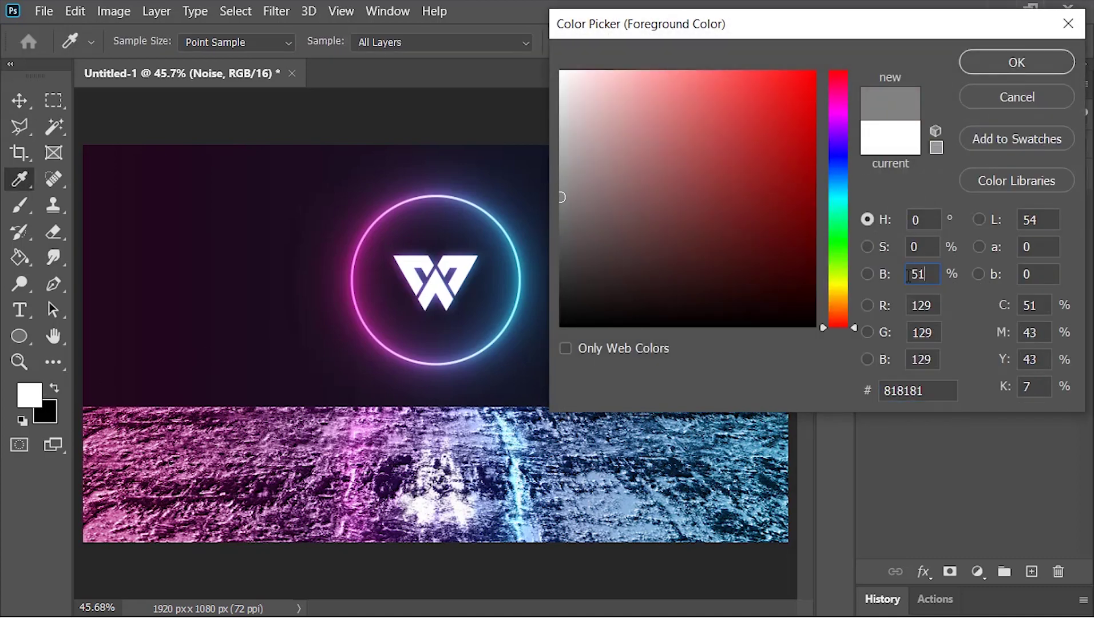
pyautogui.write('50')
pyautogui.hotkey('shift', 'Tab')
pyautogui.click(1020, 66)
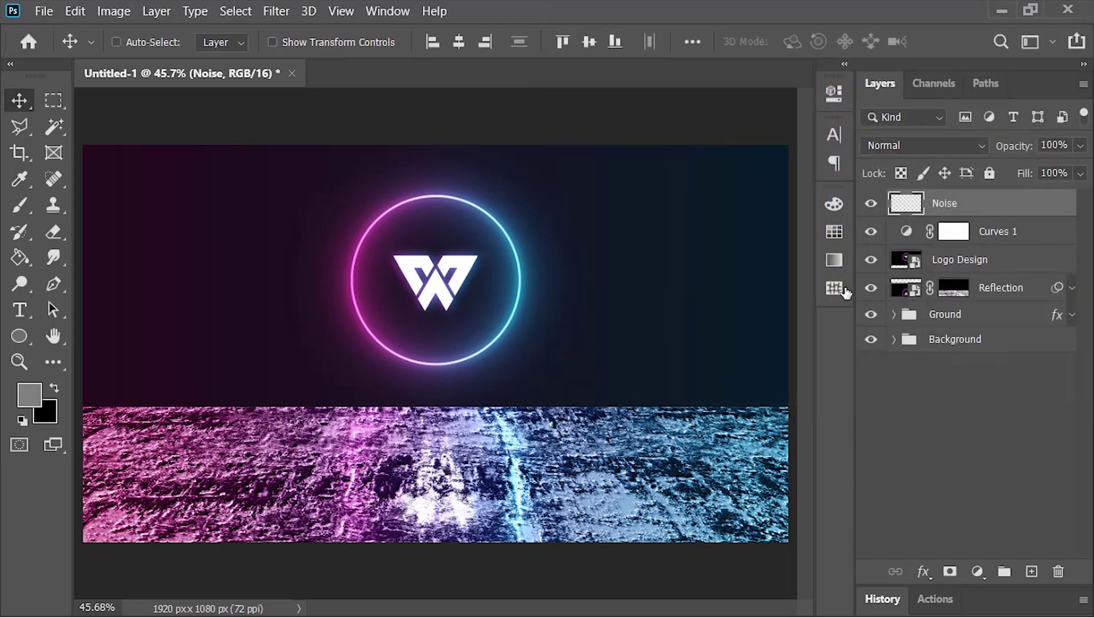
pyautogui.click(29, 258)
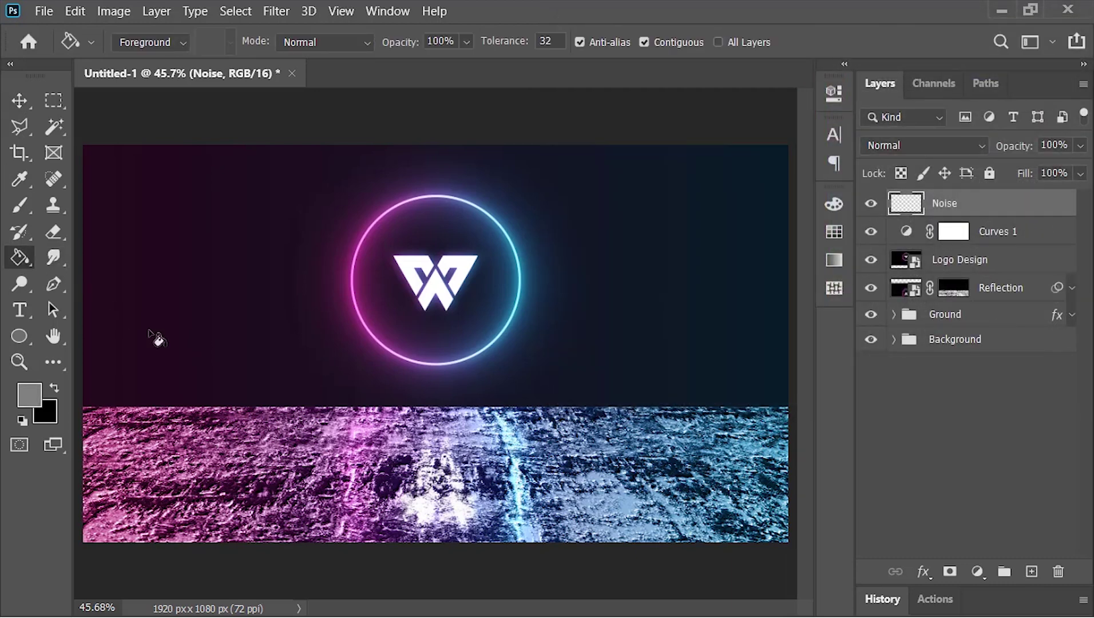
pyautogui.click(435, 350)
pyautogui.press('v')
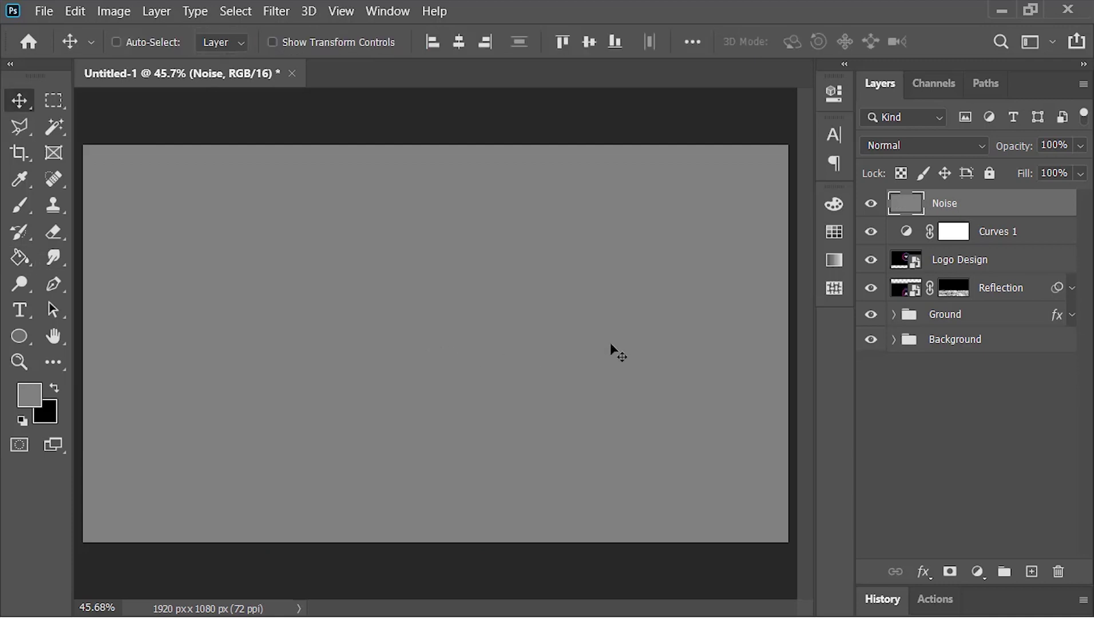
# Convert the Noise layer to a smart object and set its blend mode to Overlay.
pyautogui.rightClick(947, 208)
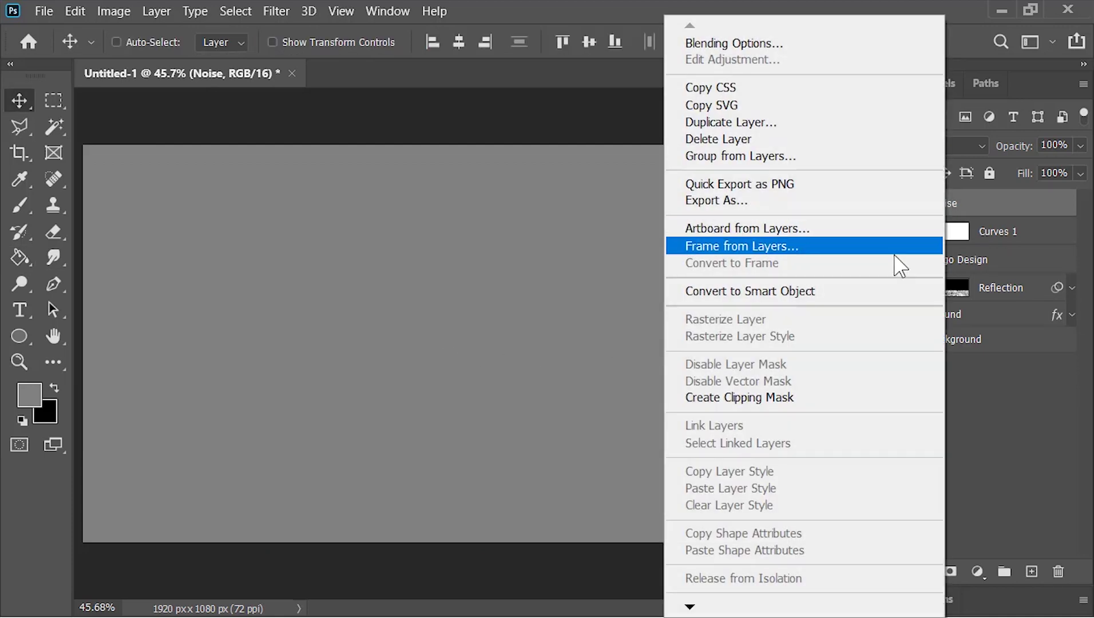
pyautogui.click(839, 291)
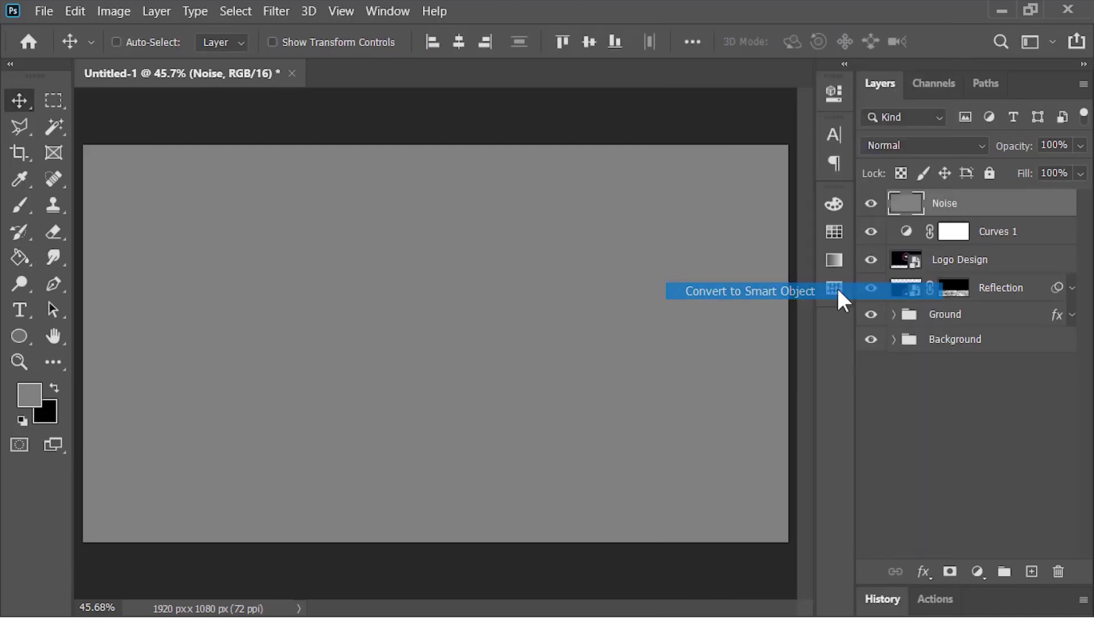
pyautogui.click(930, 146)
pyautogui.click(892, 354)
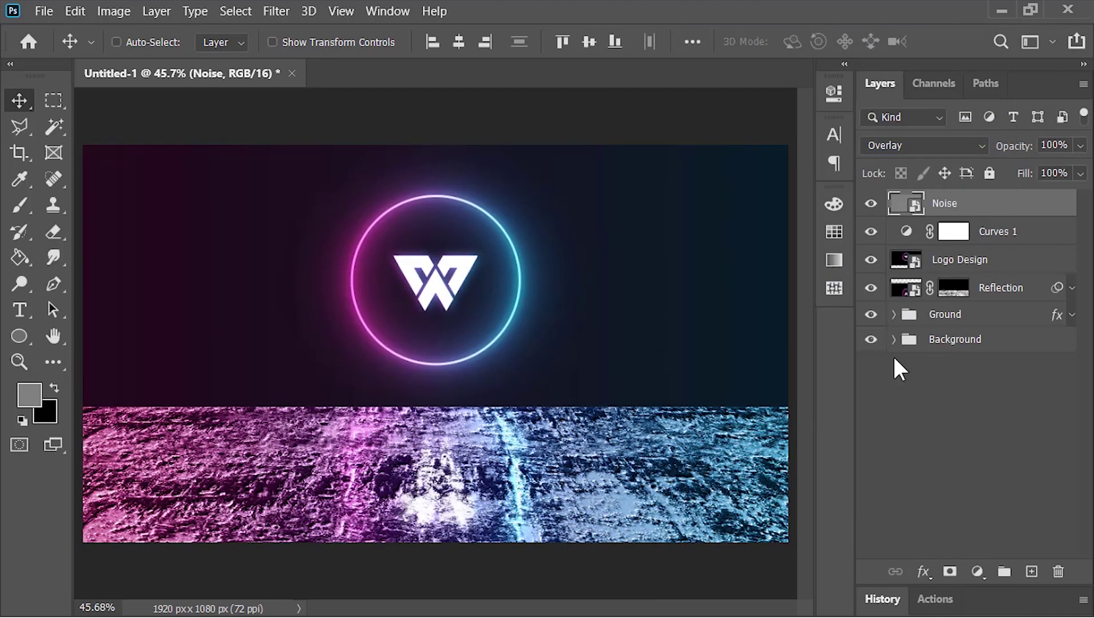
# Apply a 10% monochromatic Add Noise filter and set the Noise layer's opacity to 70%.
pyautogui.click(275, 11)
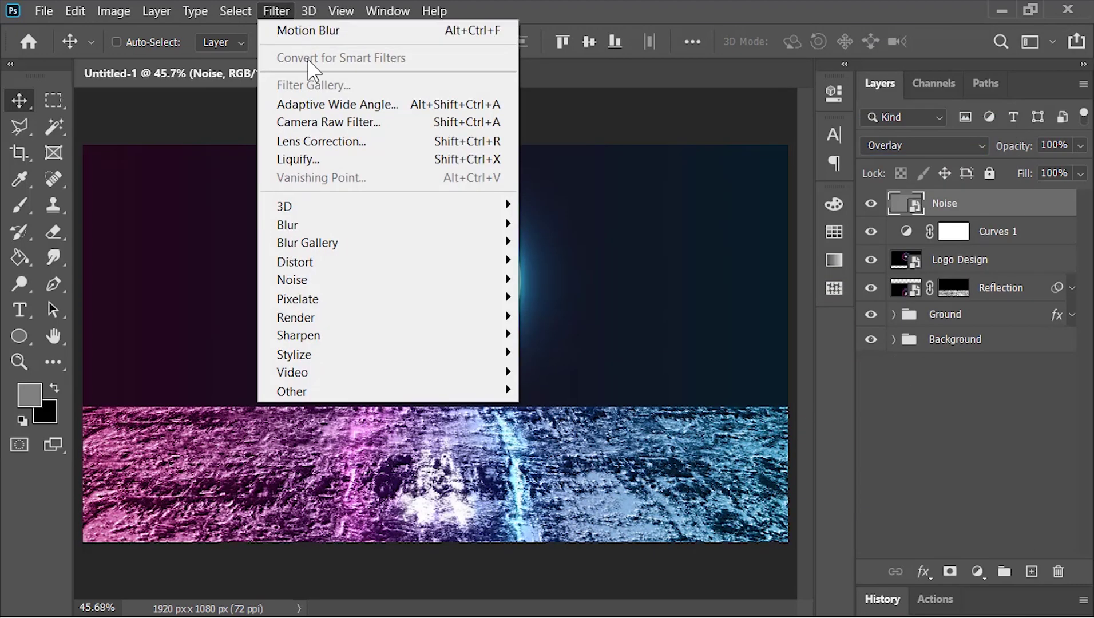
pyautogui.moveTo(489, 280)
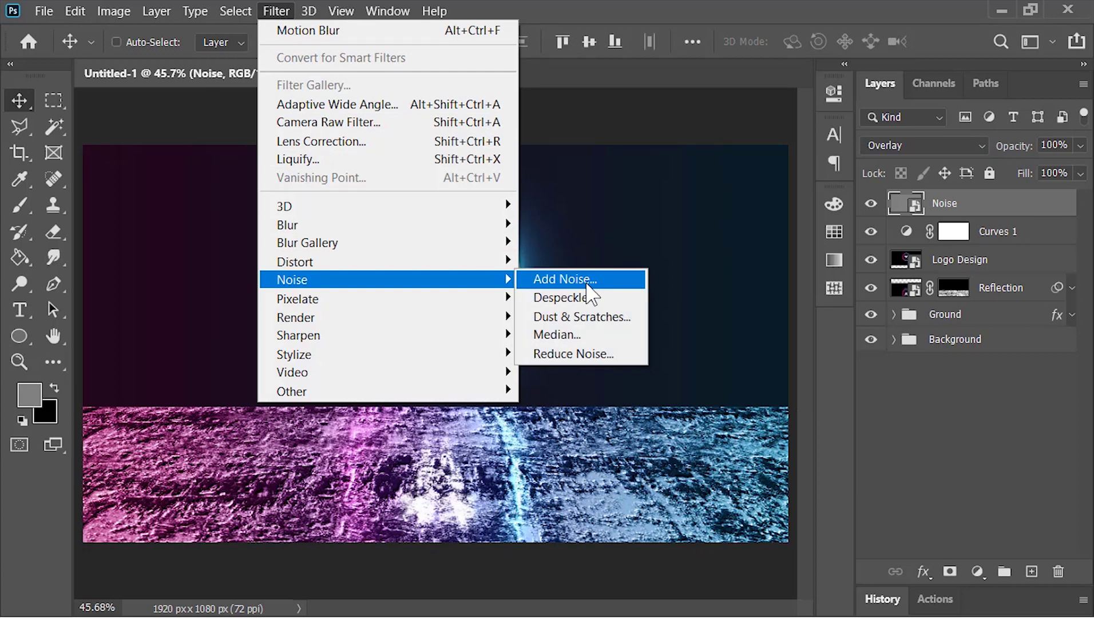
pyautogui.click(585, 280)
pyautogui.moveTo(555, 41); pyautogui.dragTo(791, 41)
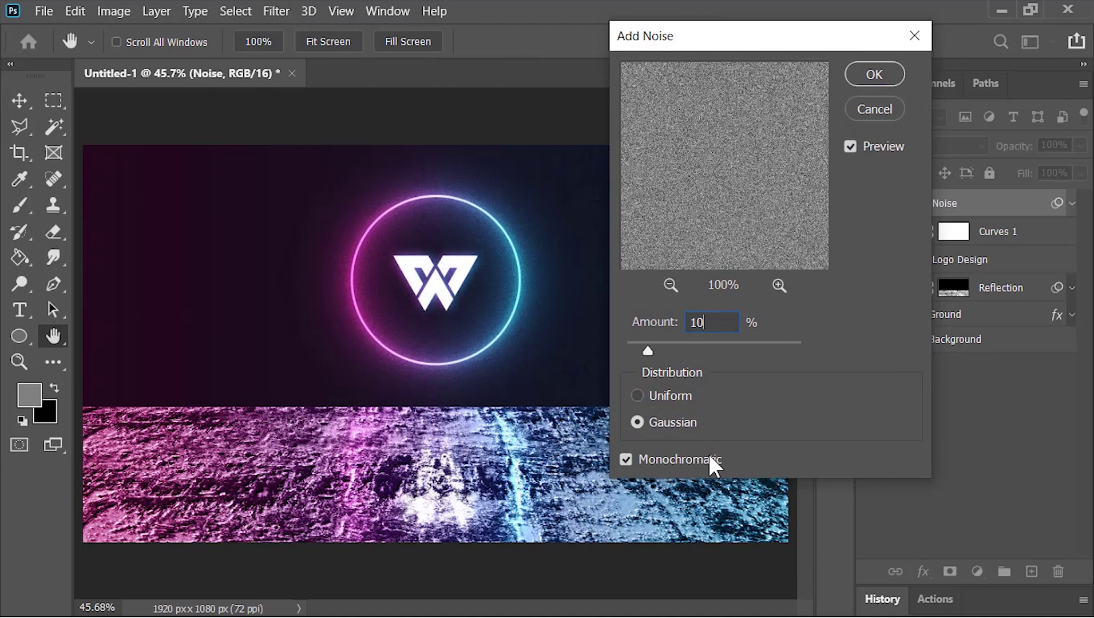
pyautogui.click(874, 75)
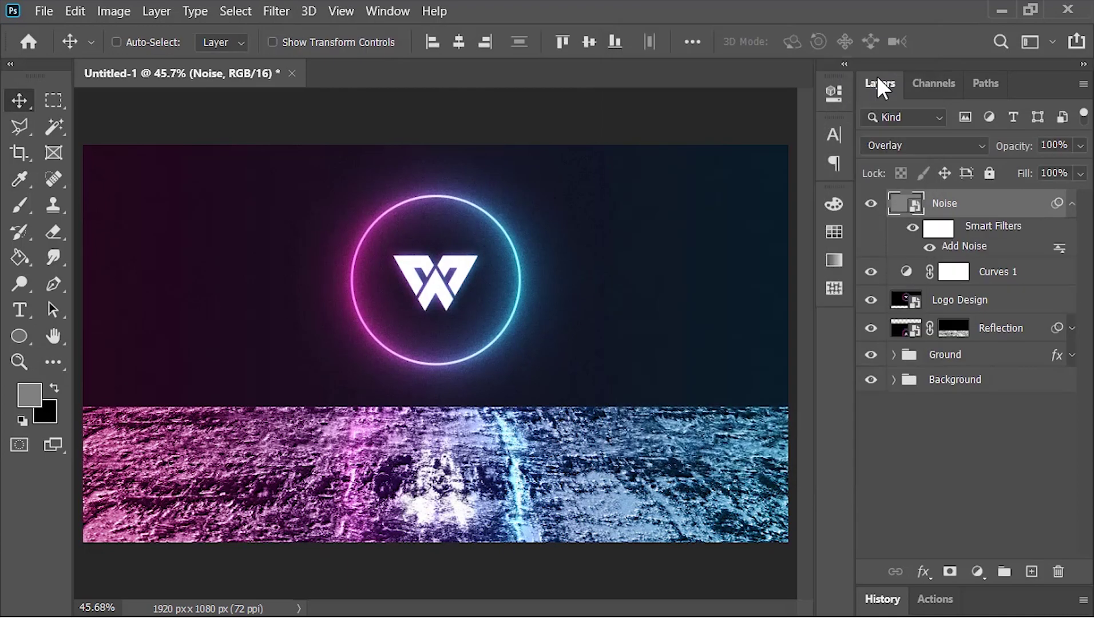
pyautogui.click(1072, 203)
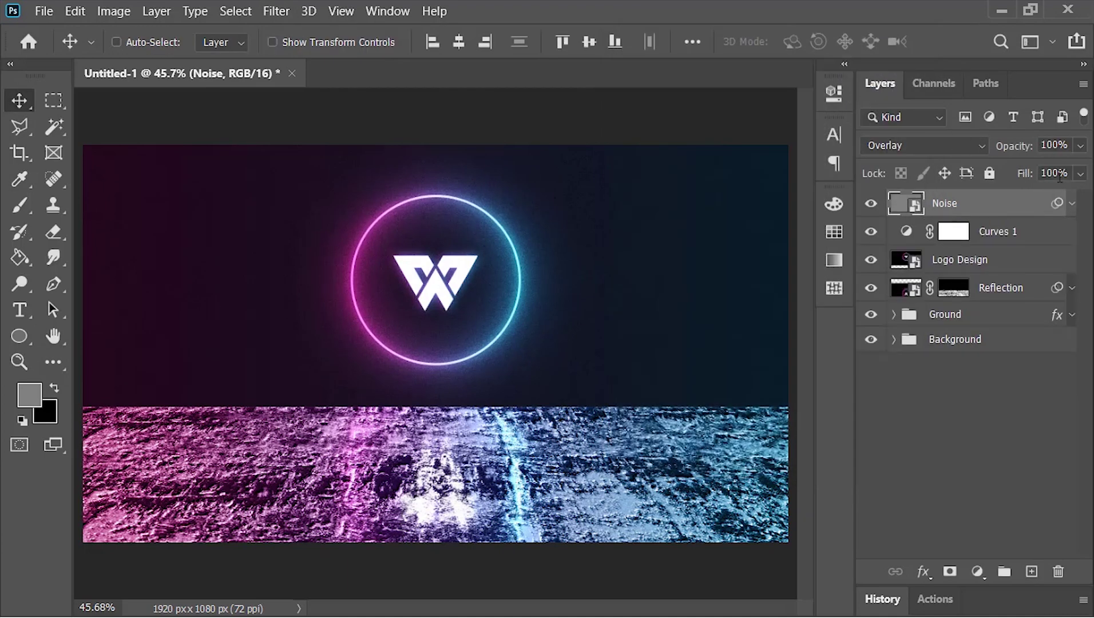
pyautogui.click(1054, 144)
pyautogui.write('70')
# Add a Hue/Saturation adjustment layer with Hue +115, recolouring the scene red-violet.
pyautogui.click(977, 572)
pyautogui.click(989, 382)
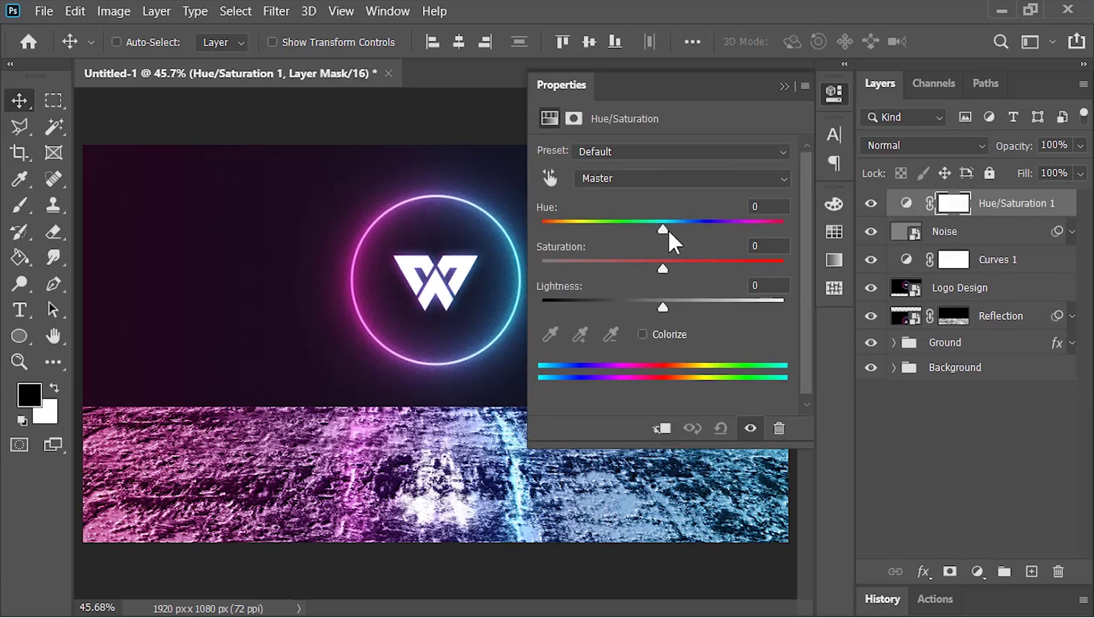
pyautogui.moveTo(665, 230); pyautogui.dragTo(719, 229)
pyautogui.click(836, 325)
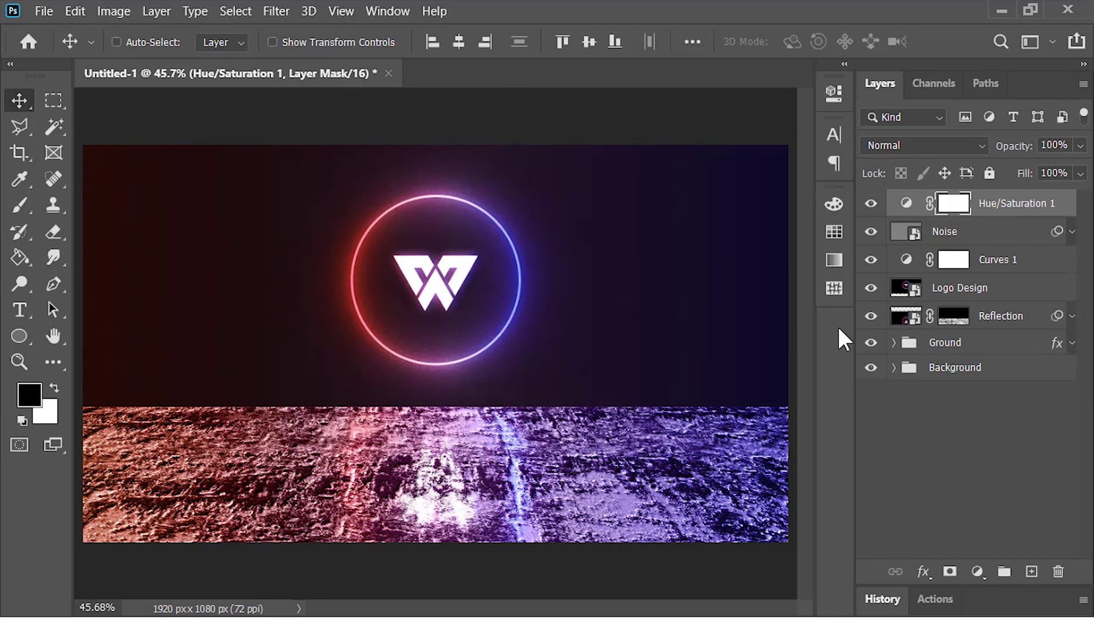
pyautogui.click(945, 297)
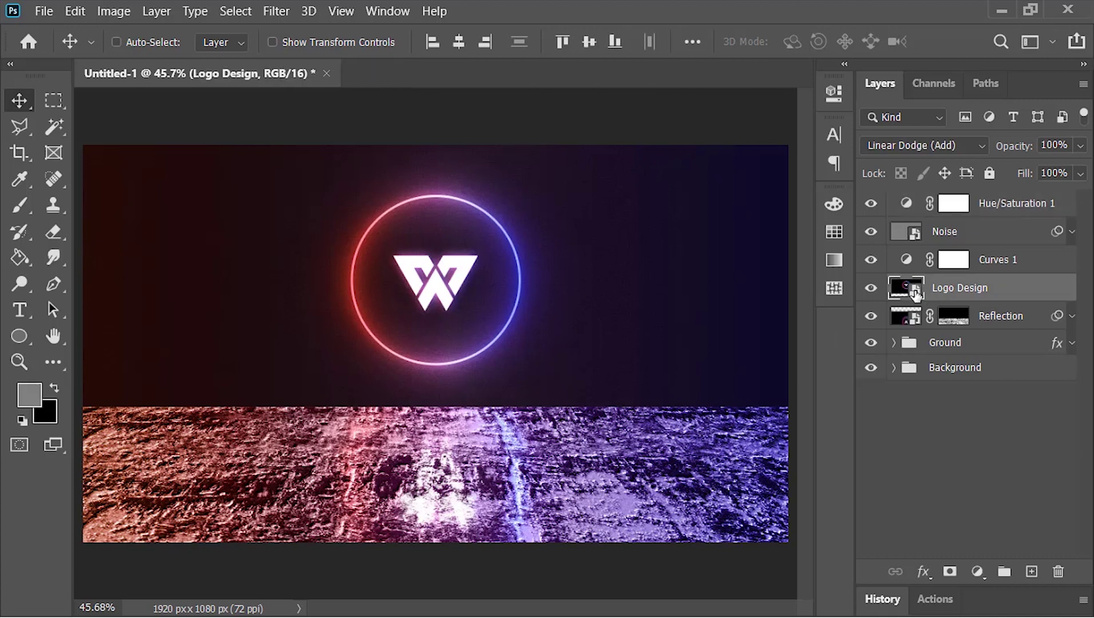
# Open the Logo Design smart object and hide the W logo layer.
pyautogui.doubleClick(916, 294)
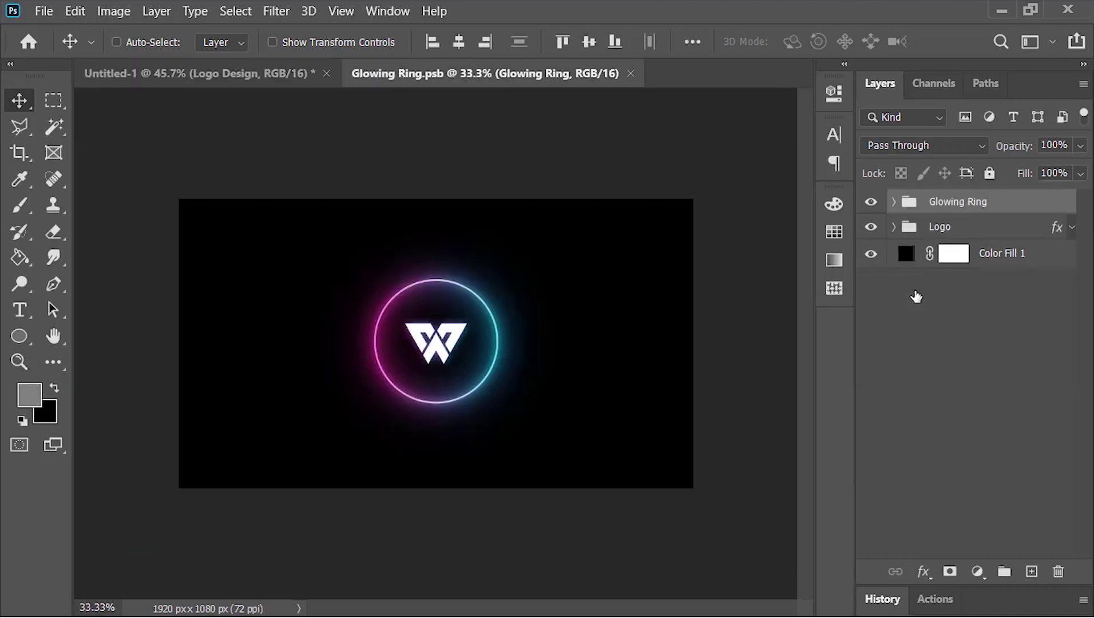
pyautogui.click(947, 228)
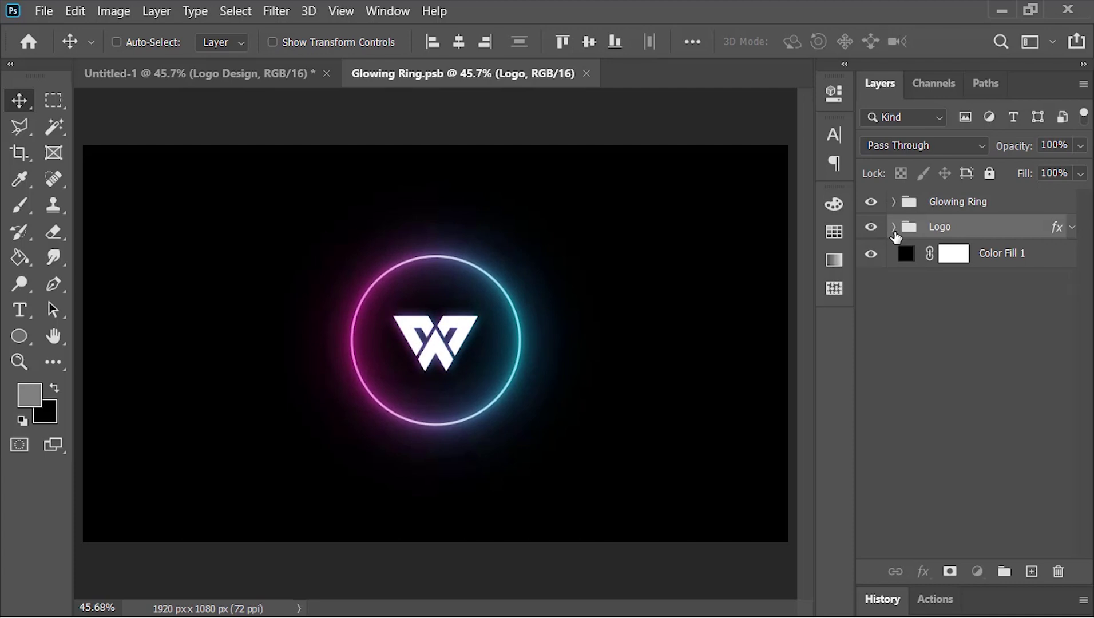
pyautogui.click(894, 229)
pyautogui.click(967, 263)
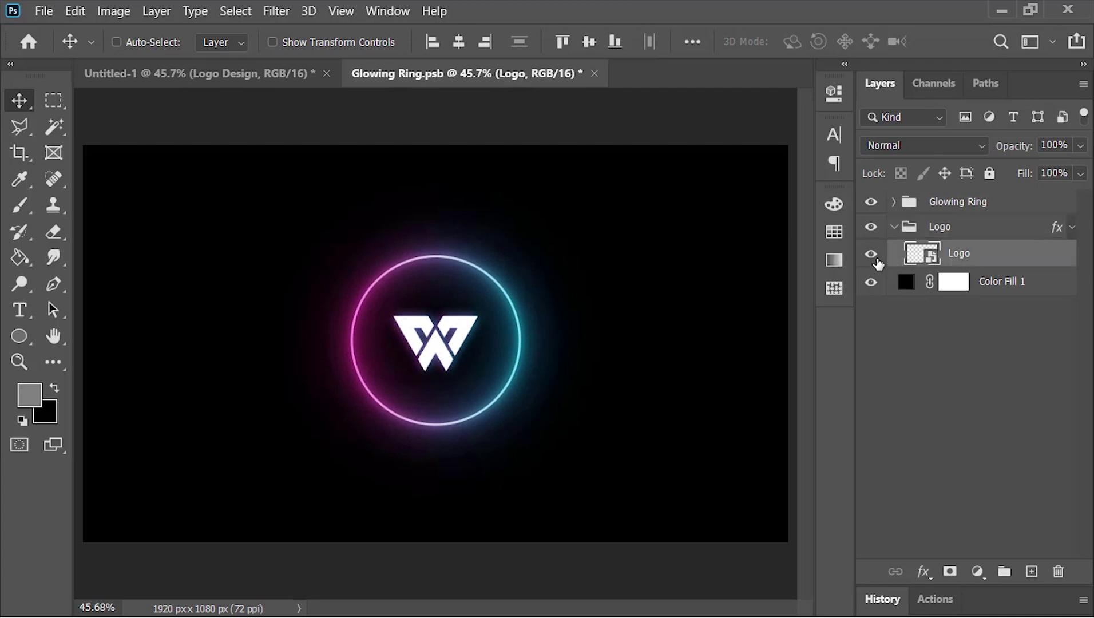
pyautogui.click(872, 255)
# Add a white 'TEXT' type layer inside the ring.
pyautogui.press('d')
pyautogui.press('x')
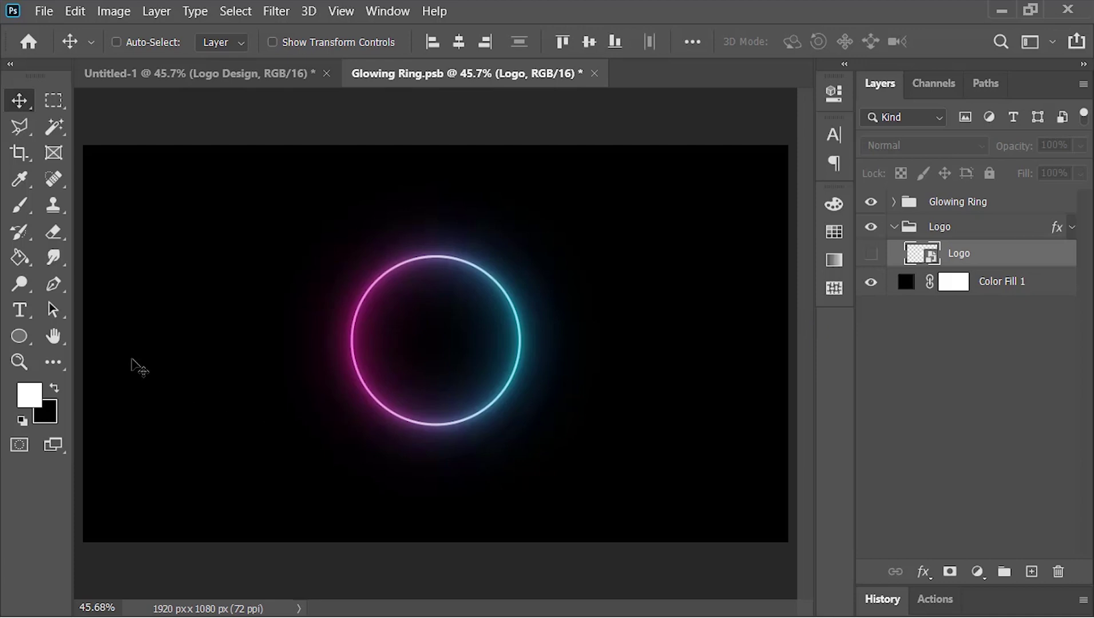
pyautogui.click(19, 310)
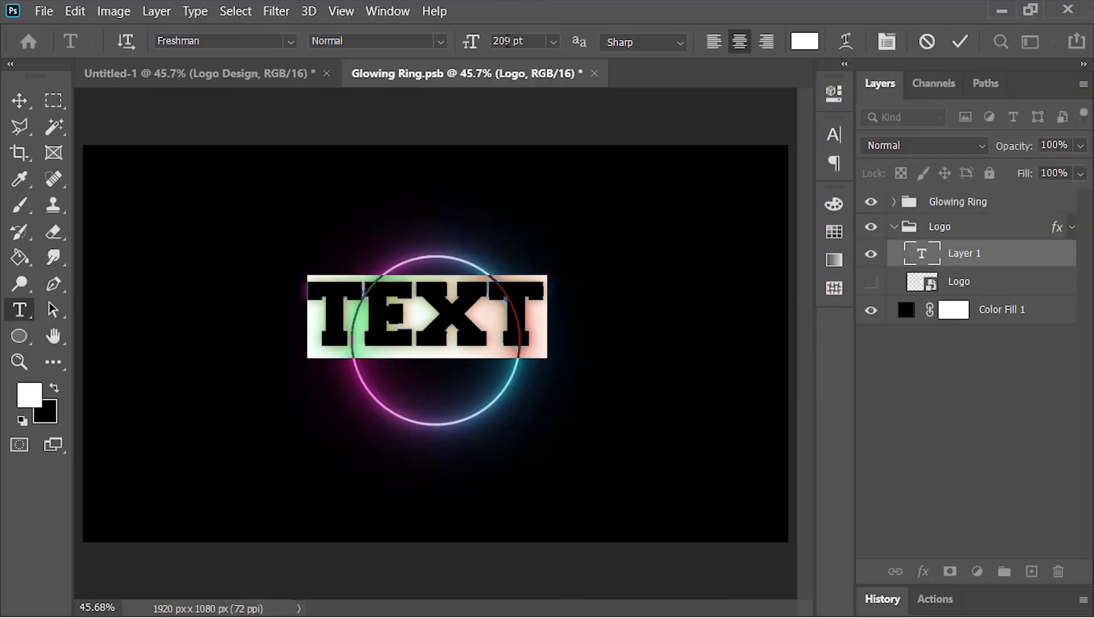
pyautogui.click(19, 101)
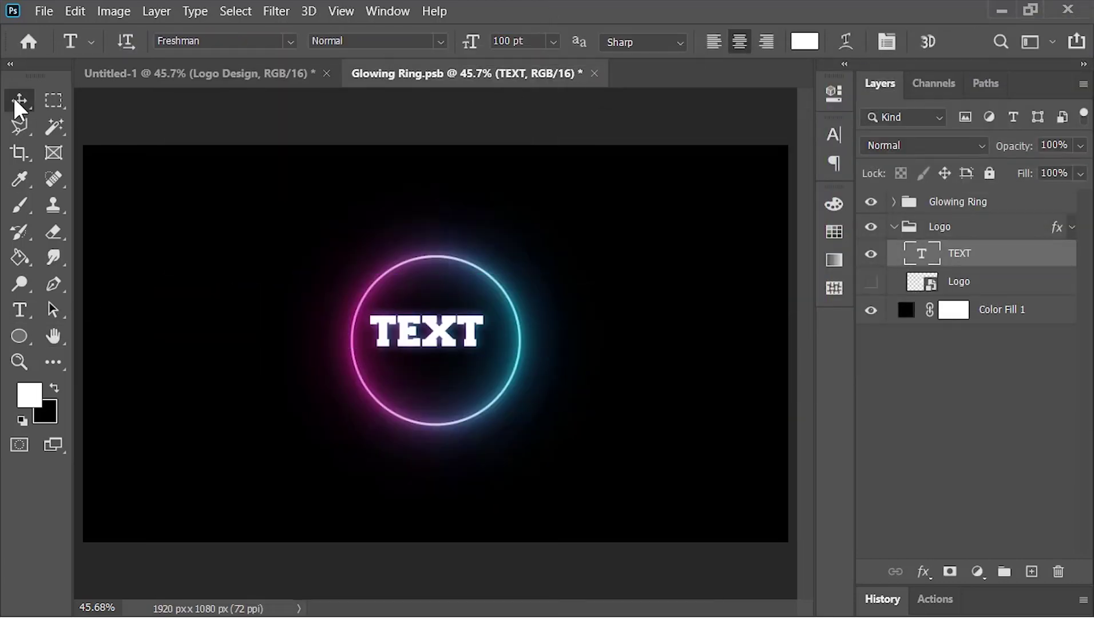
# Save and close the ring file, then move the logo and its reflection right.
pyautogui.click(594, 74)
pyautogui.click(504, 264)
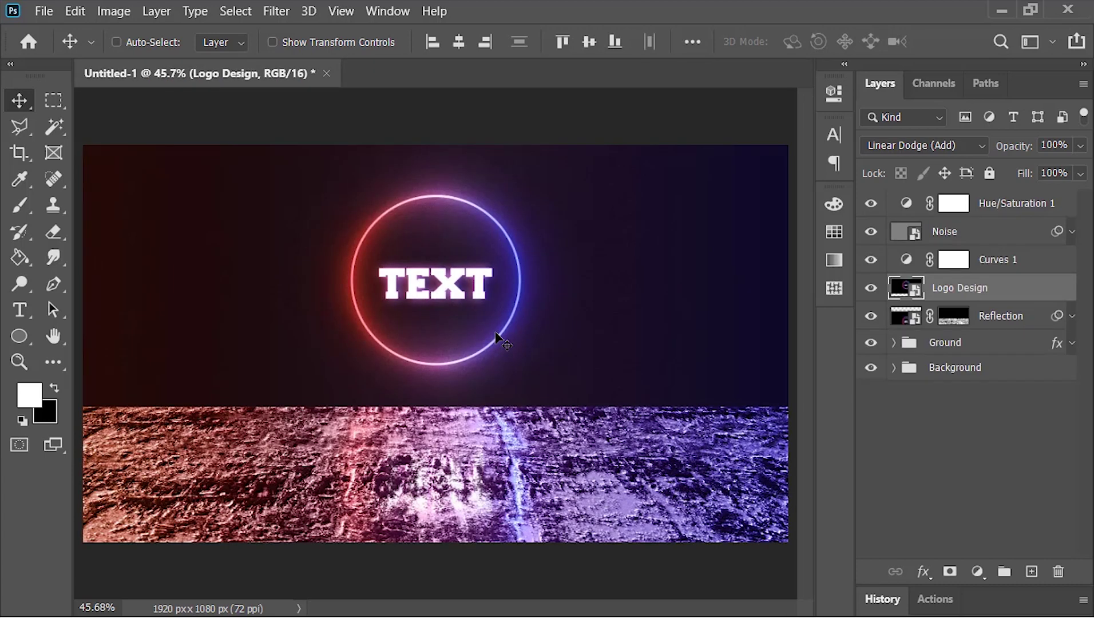
pyautogui.keyDown('shift'); pyautogui.click(910, 319); pyautogui.keyUp('shift')
pyautogui.moveTo(478, 315)
pyautogui.mouseDown()
pyautogui.moveTo(743, 309)
pyautogui.moveTo(362, 337)
pyautogui.moveTo(222, 333)
pyautogui.moveTo(467, 326)
pyautogui.mouseUp()
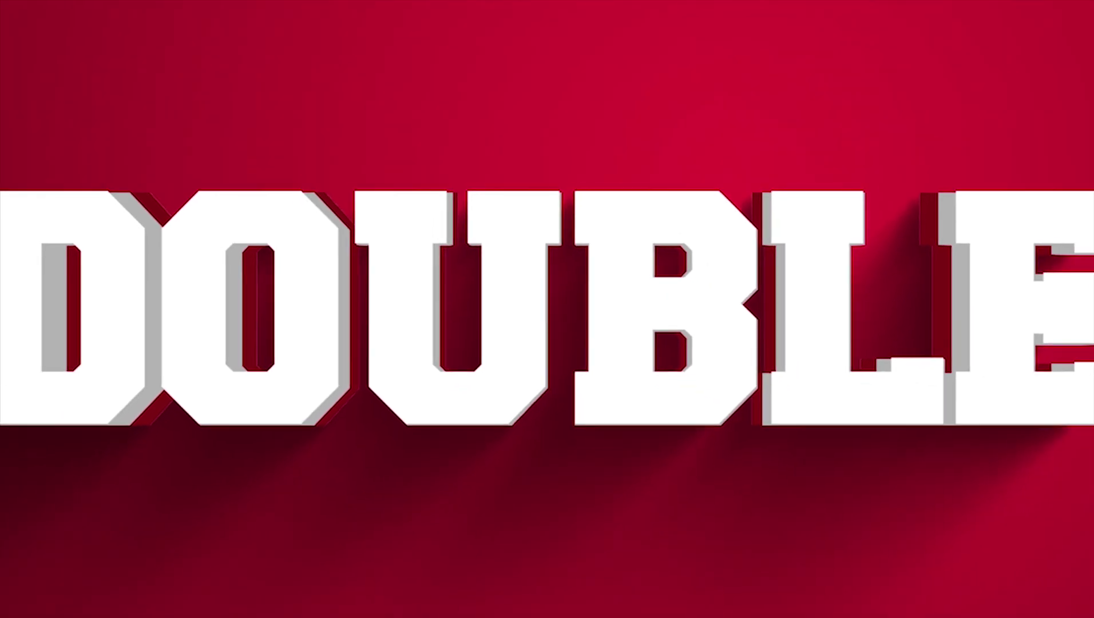